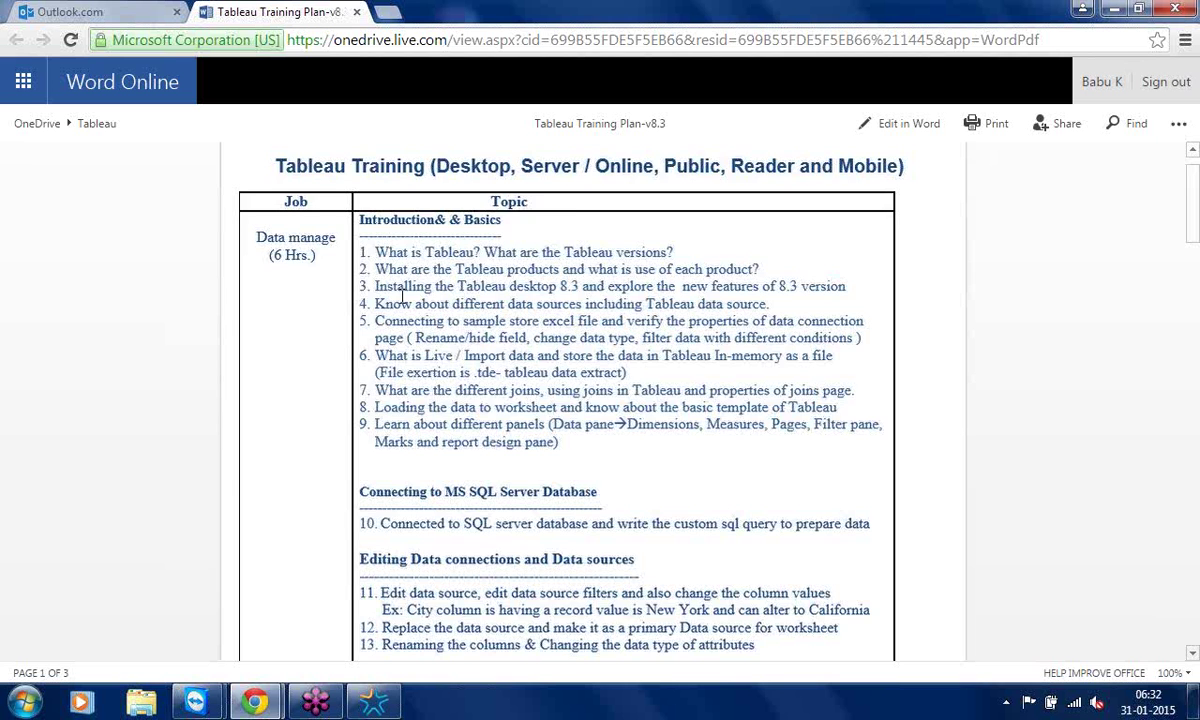
- Review the data management topics of the Tableau training plan, from the introduction and basics through the Extract API introduction
scroll(402, 296, down, 1)
scroll(402, 296, down, 2)
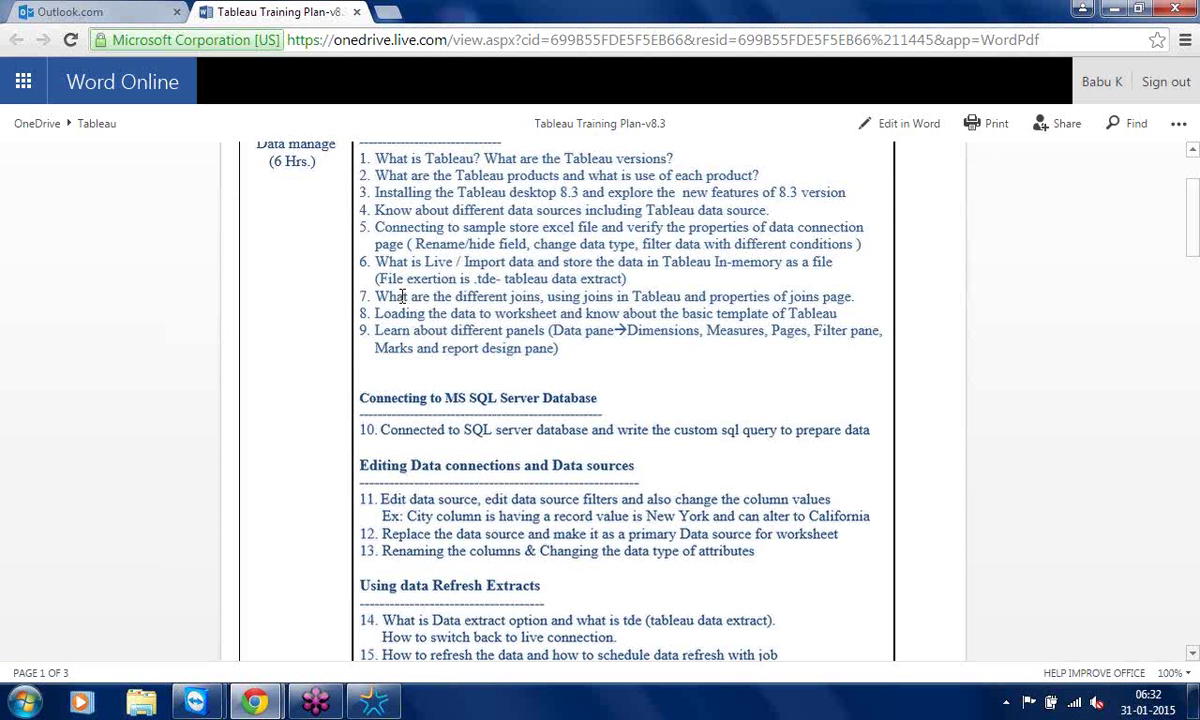
scroll(402, 296, down, 3)
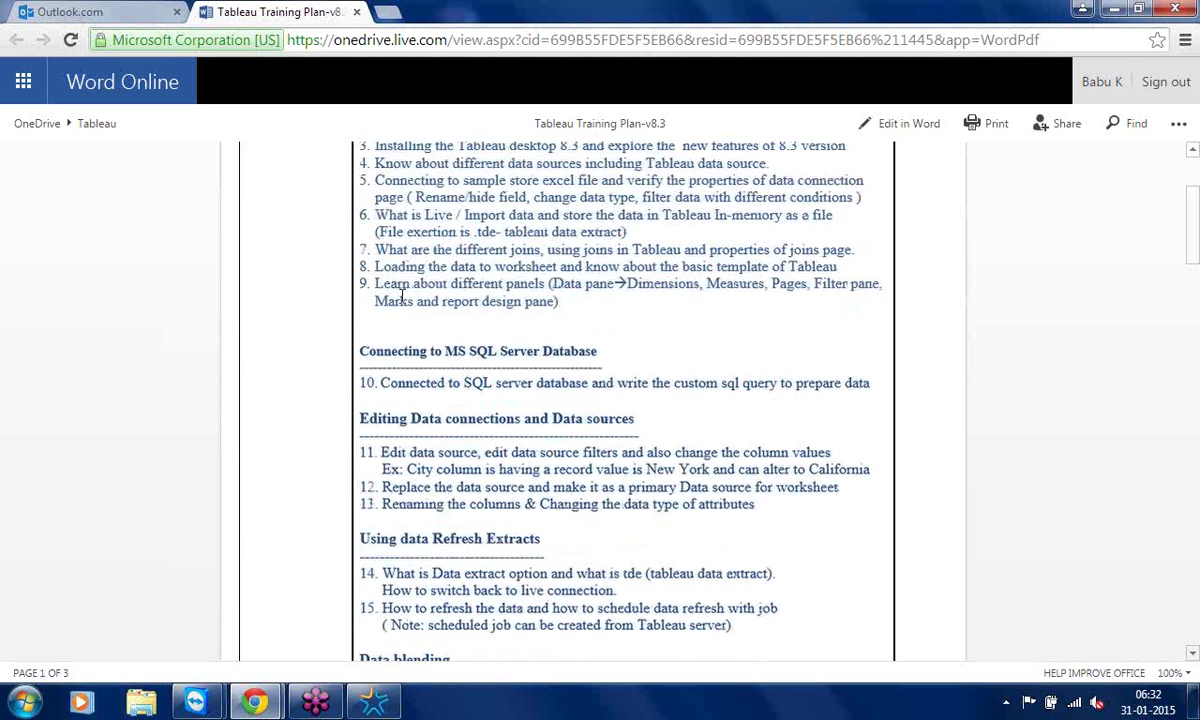
scroll(402, 296, down, 3)
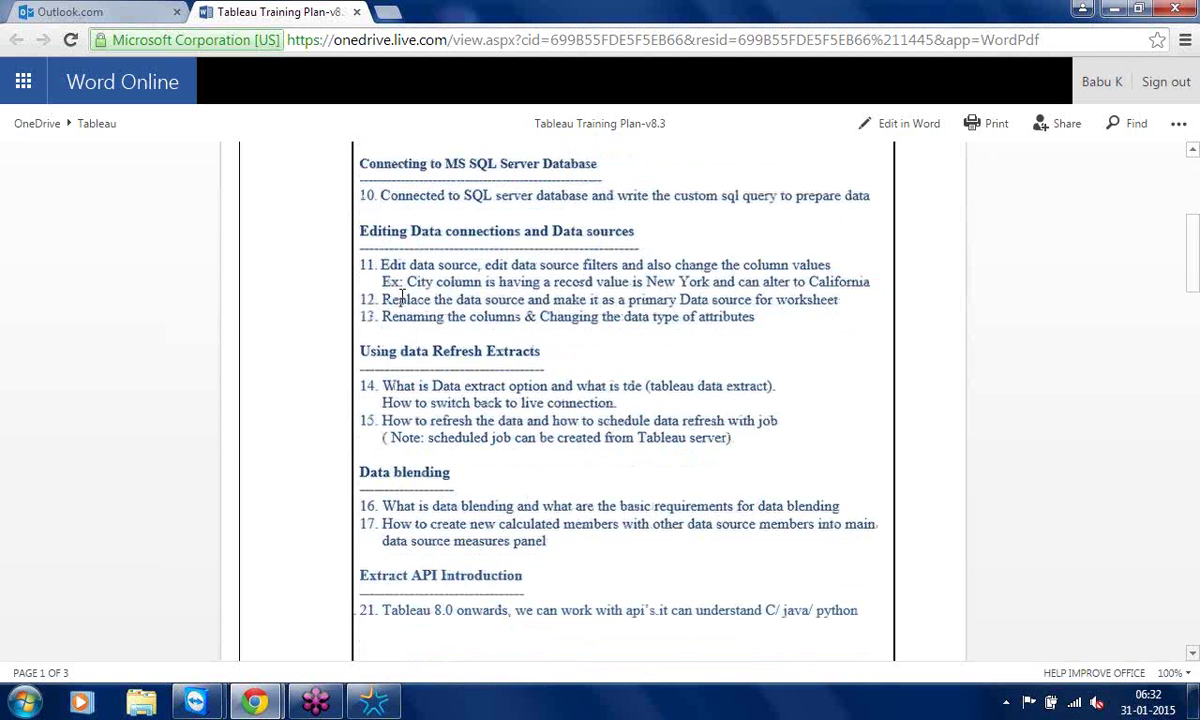
scroll(402, 296, down, 5)
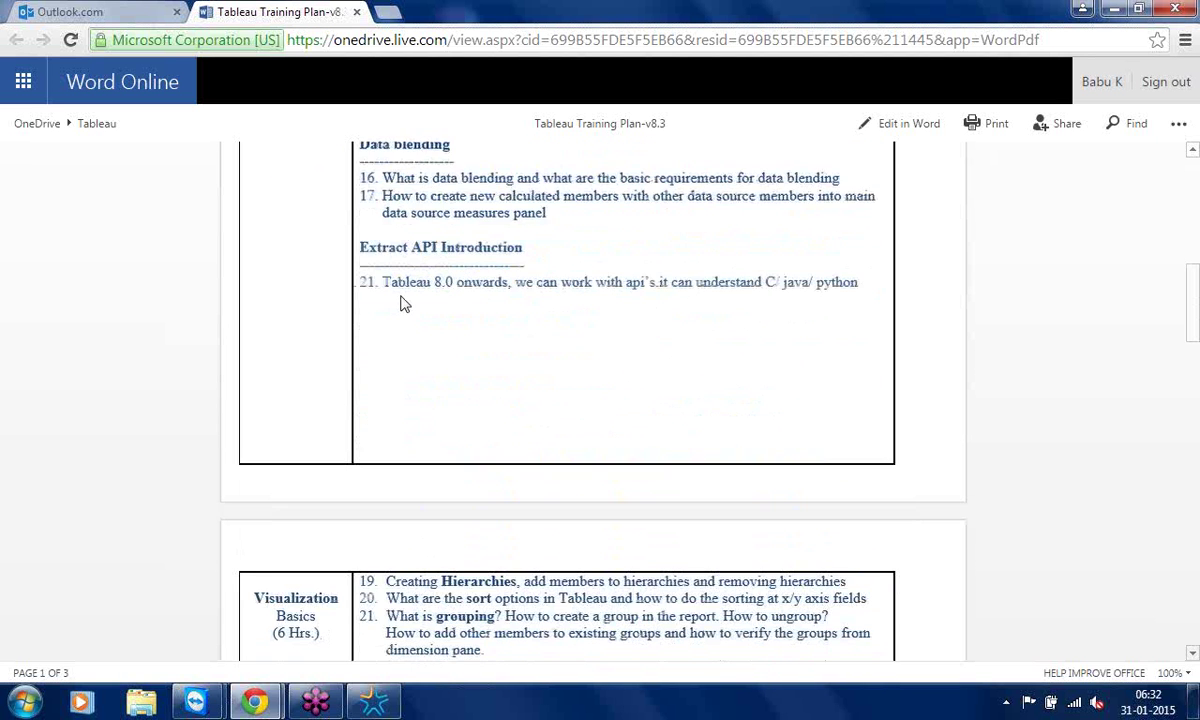
scroll(404, 304, down, 2)
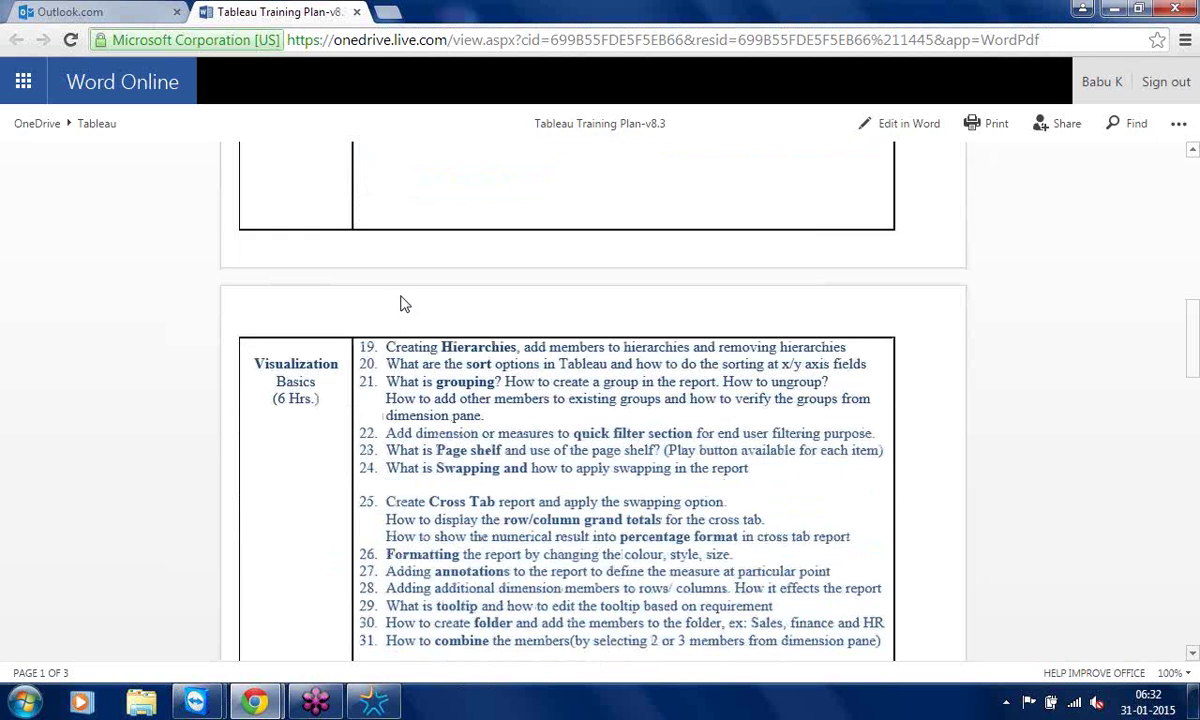
- Review the basic visualization, calculations and advanced visualization topics on the second page of the training plan
scroll(404, 304, down, 1)
scroll(401, 296, down, 2)
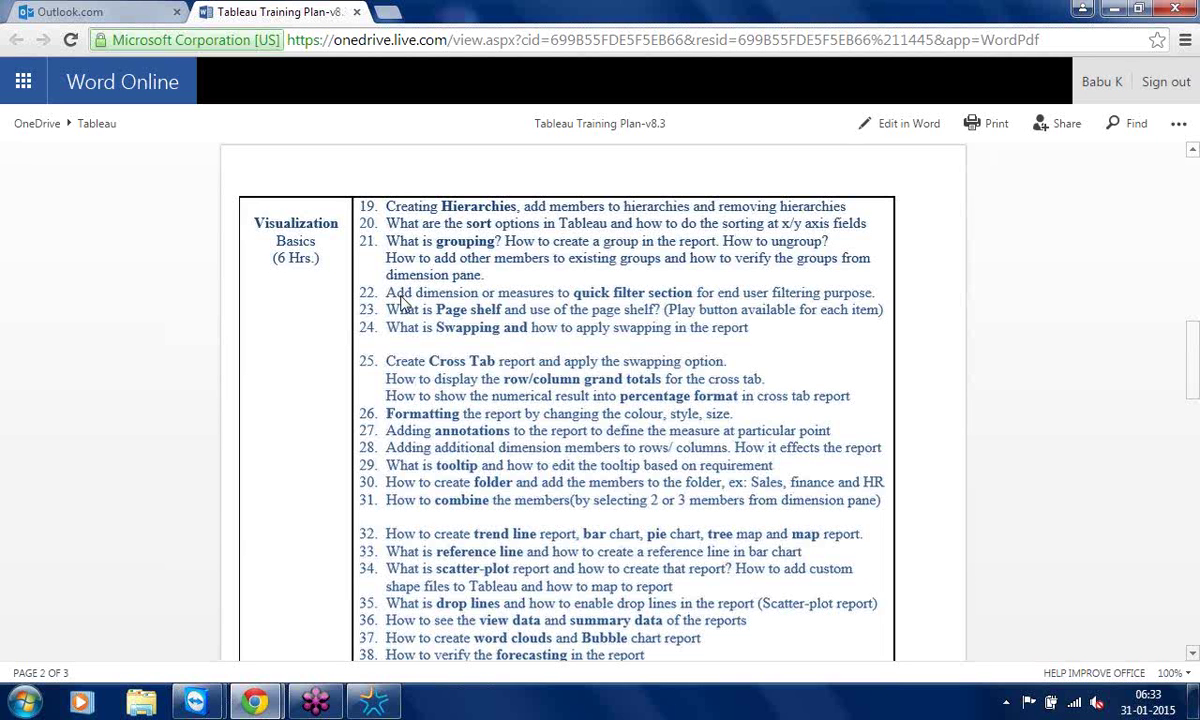
scroll(401, 301, down, 1)
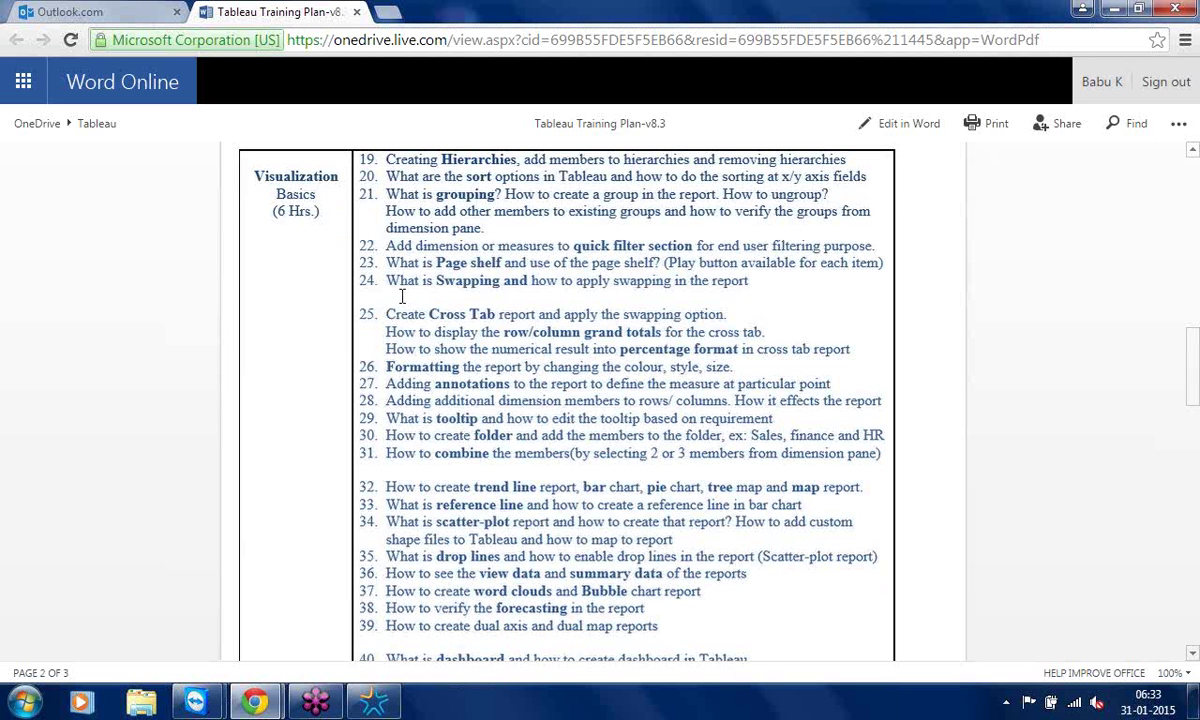
scroll(402, 296, down, 1)
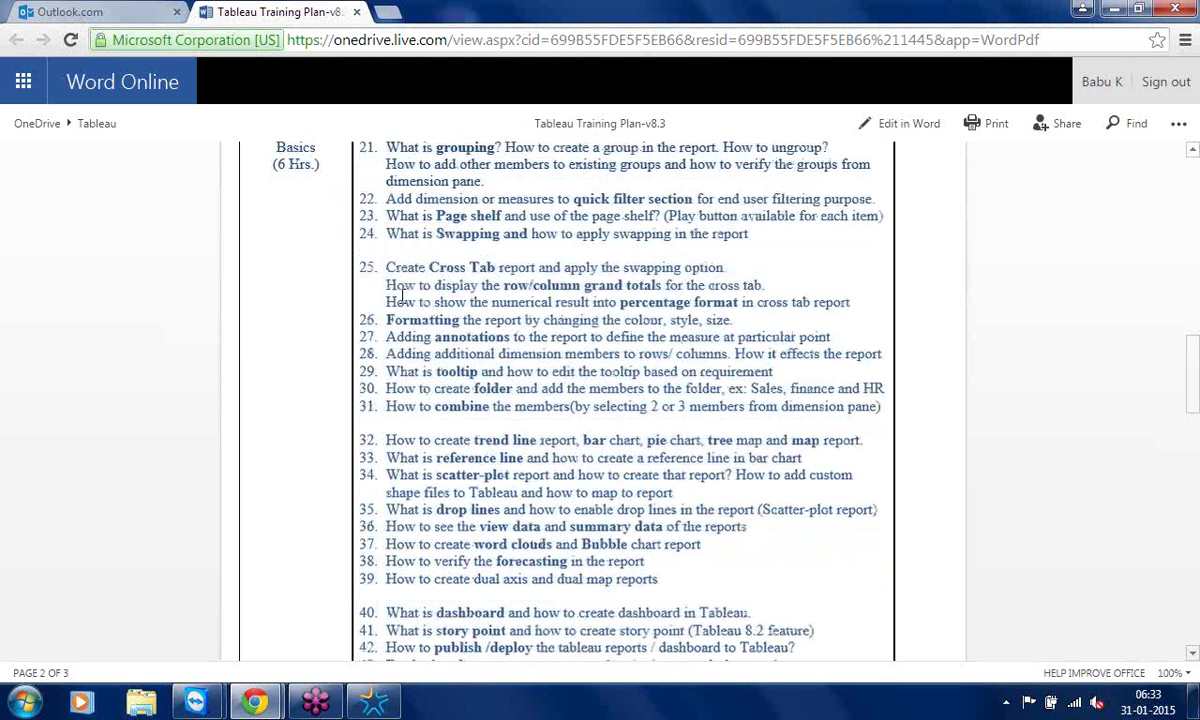
scroll(402, 296, down, 1)
scroll(402, 296, down, 1)
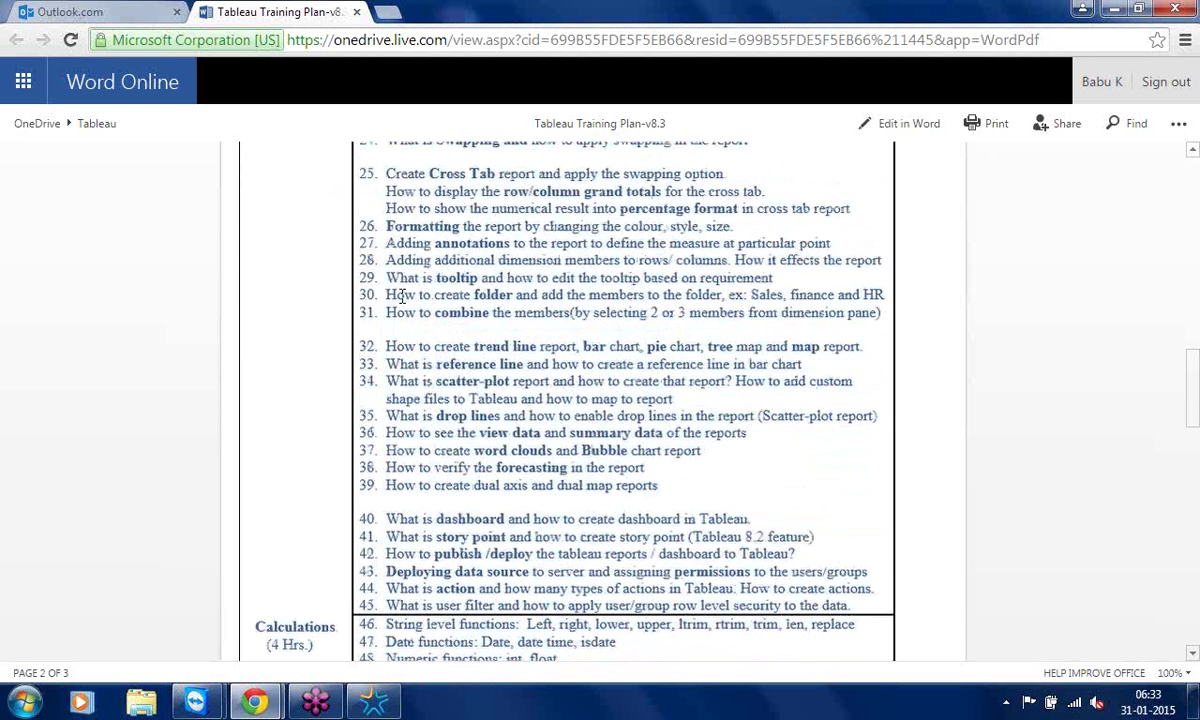
scroll(402, 296, down, 1)
scroll(402, 296, down, 4)
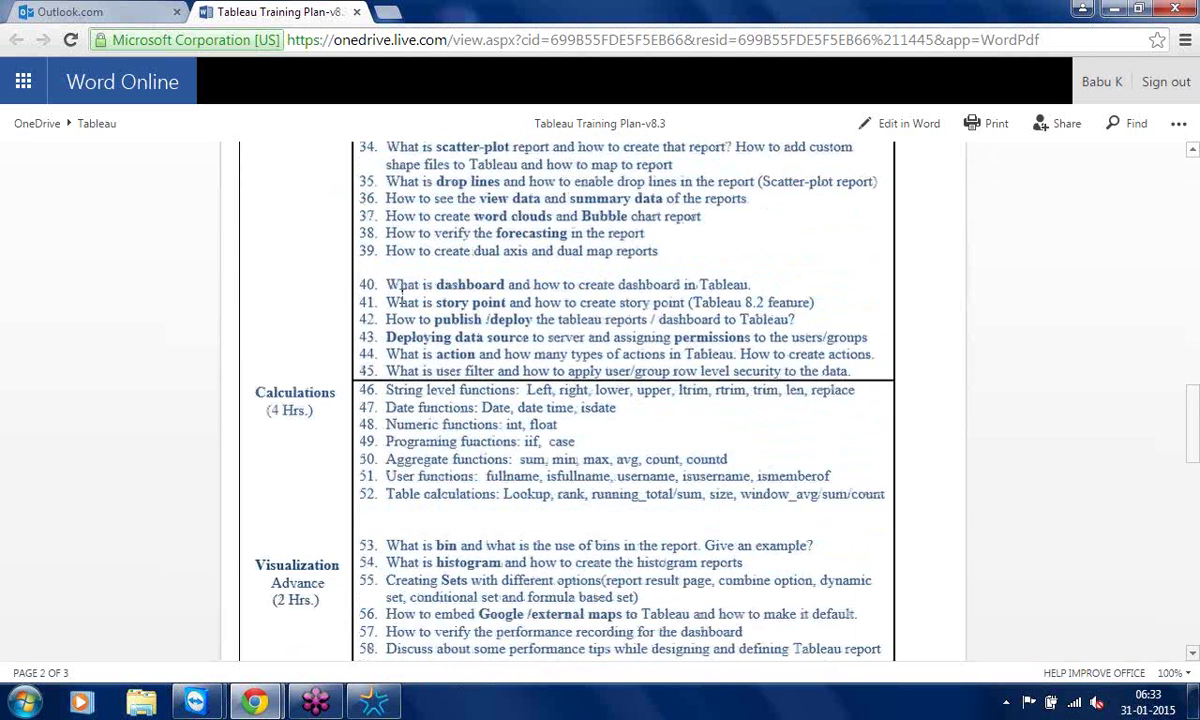
scroll(401, 290, down, 8)
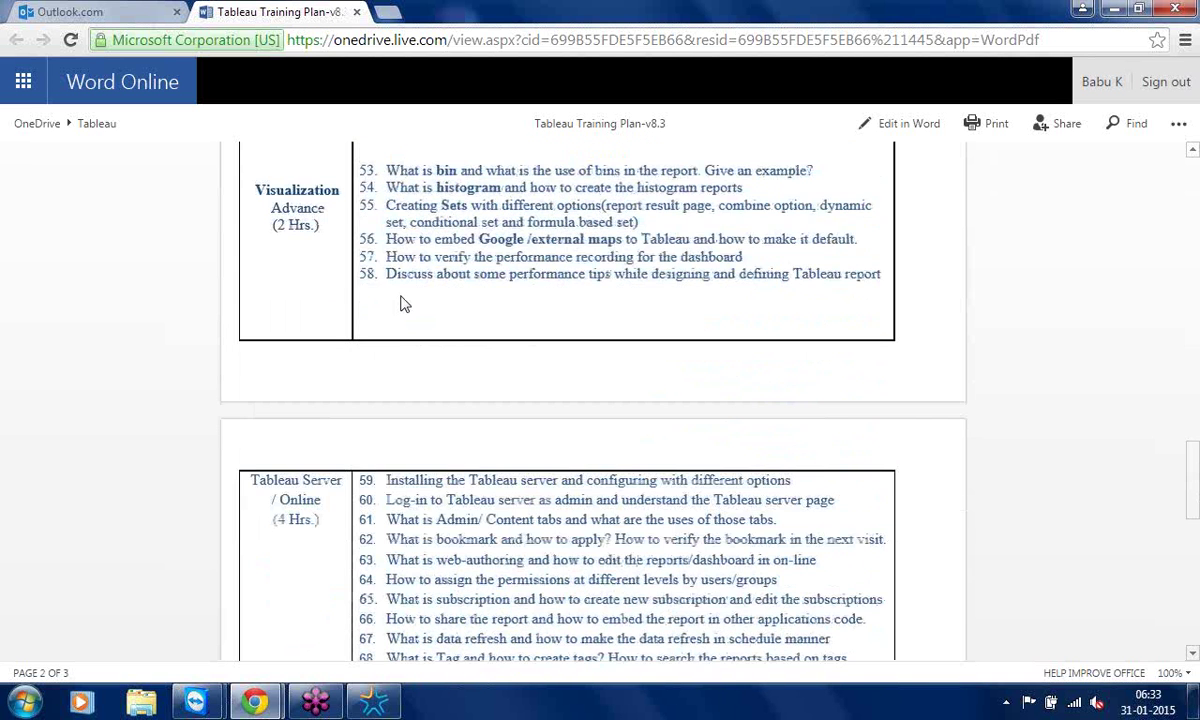
- Review the training plan's topics on Tableau Server/Online, Public, Reader, Mobile and the expected Tableau 9 features
scroll(404, 303, down, 2)
scroll(401, 298, down, 2)
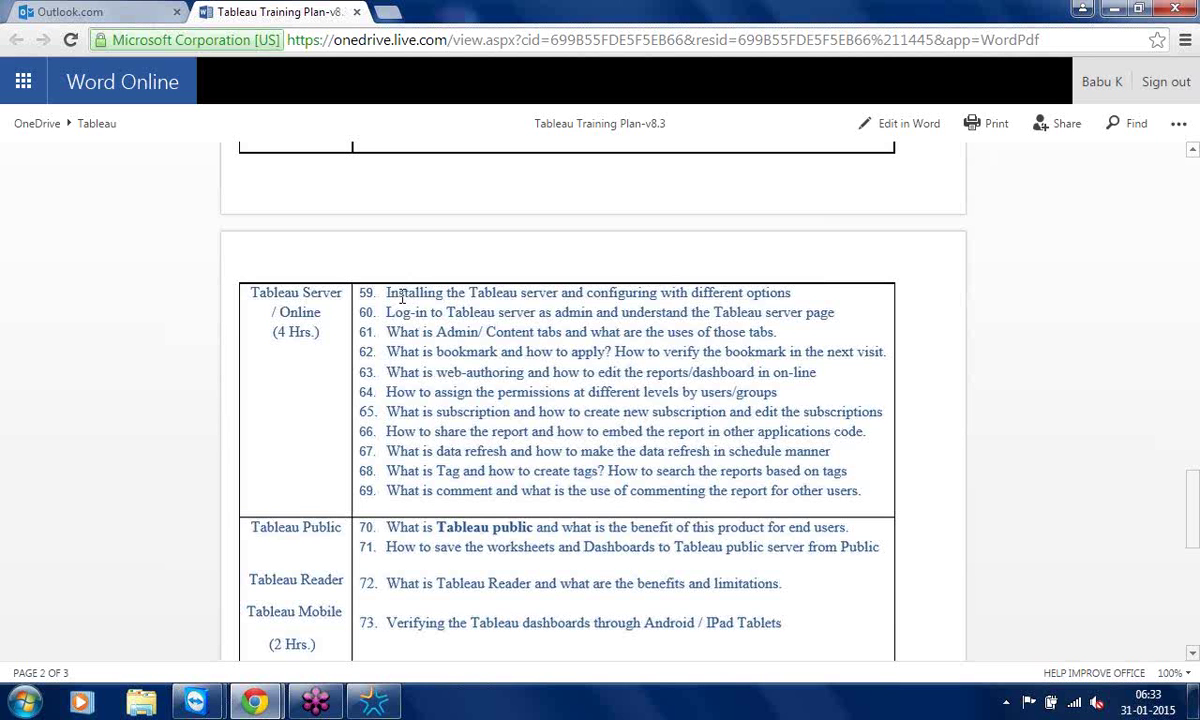
scroll(402, 297, down, 1)
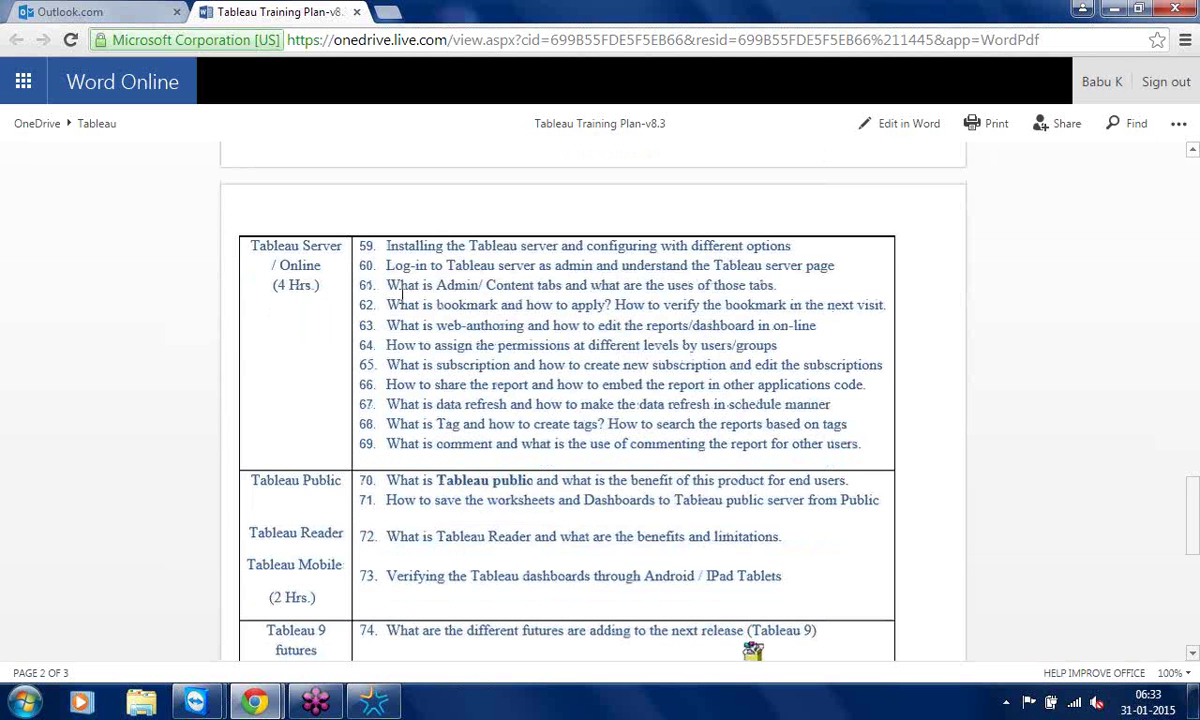
scroll(402, 297, down, 1)
scroll(402, 297, down, 2)
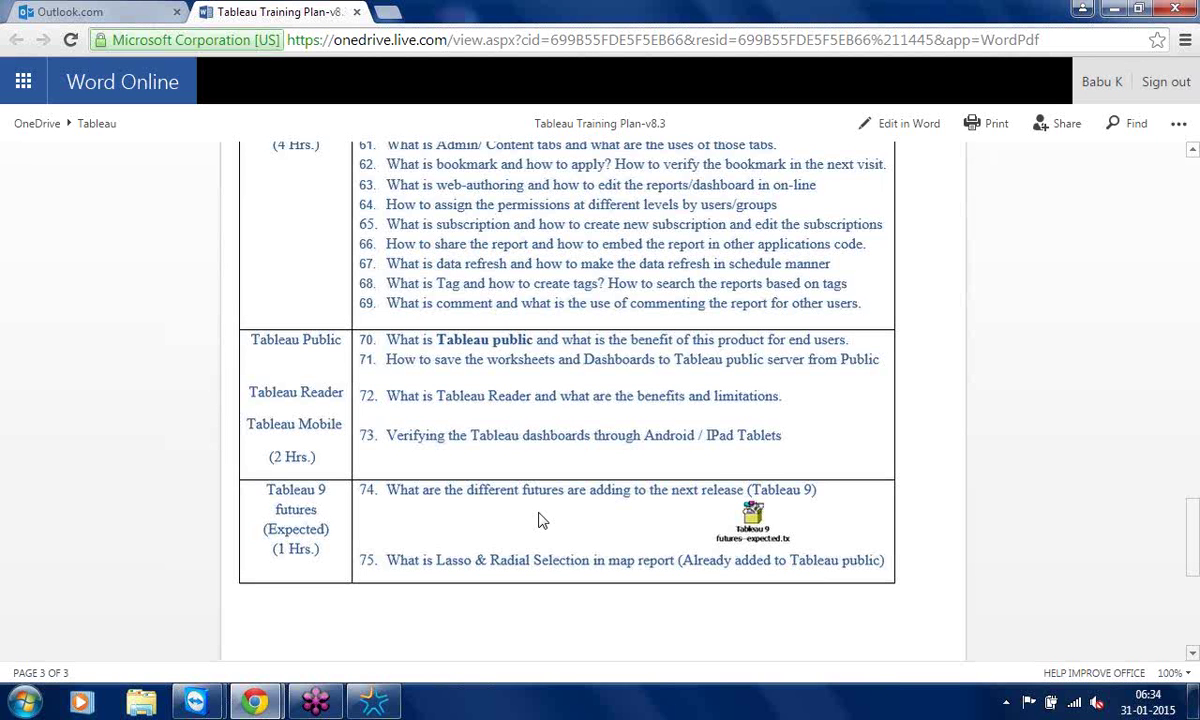
scroll(540, 519, down, 1)
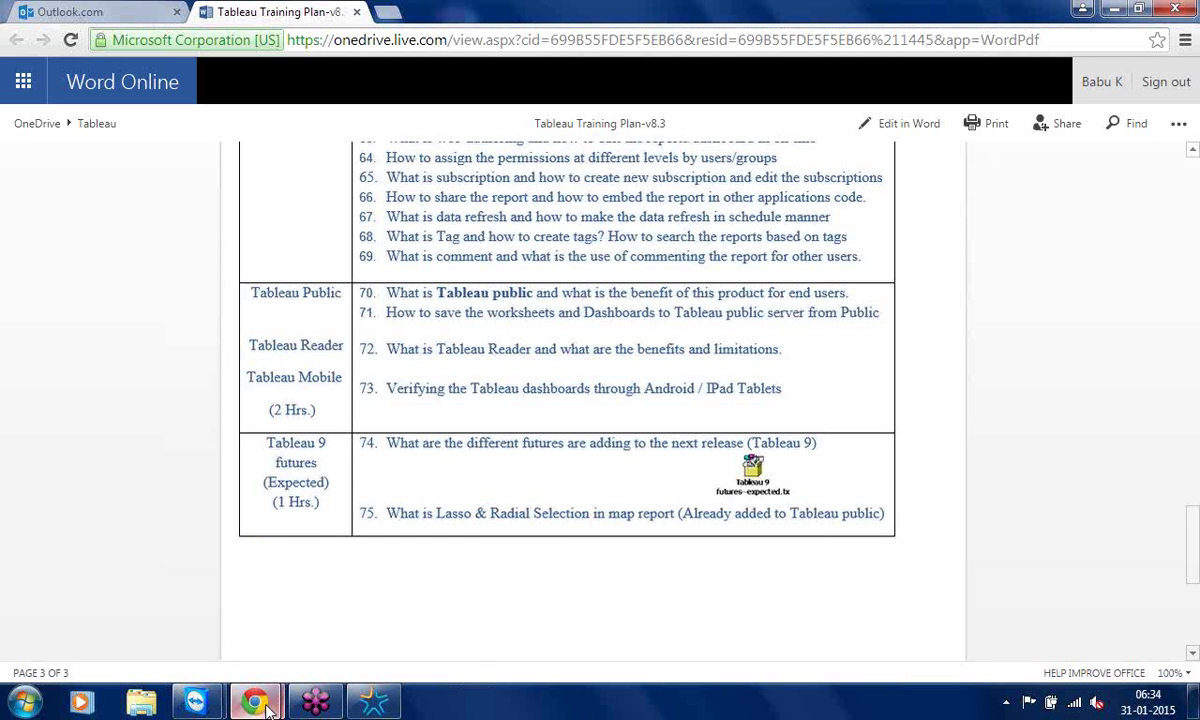
- Switch to the Tableau Demo presentation window and advance the slide show to the Sample Demo slide
mouse_move(262, 703)
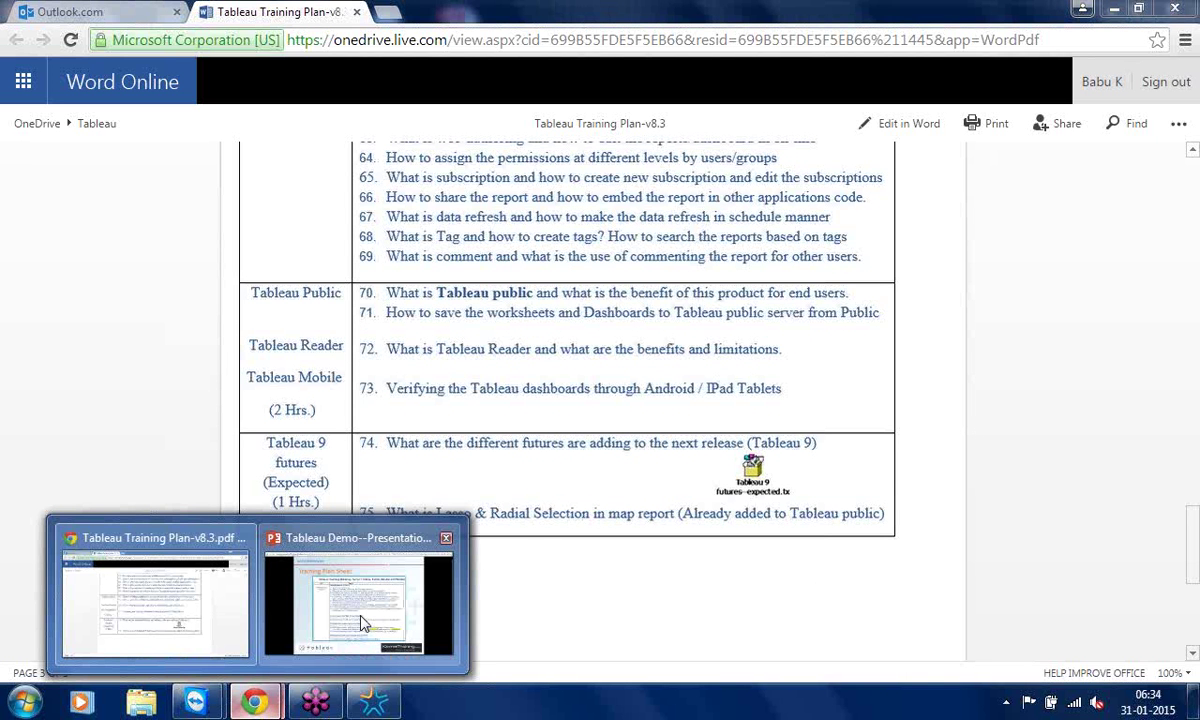
click(362, 622)
click(670, 403)
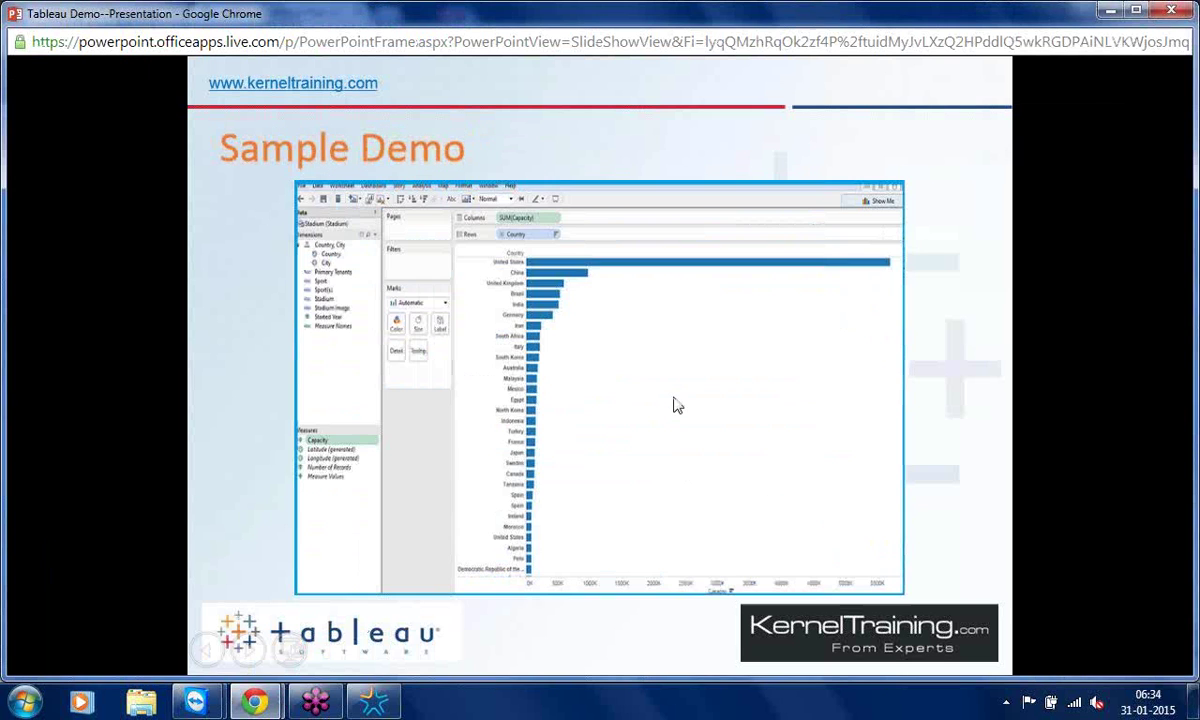
click(674, 404)
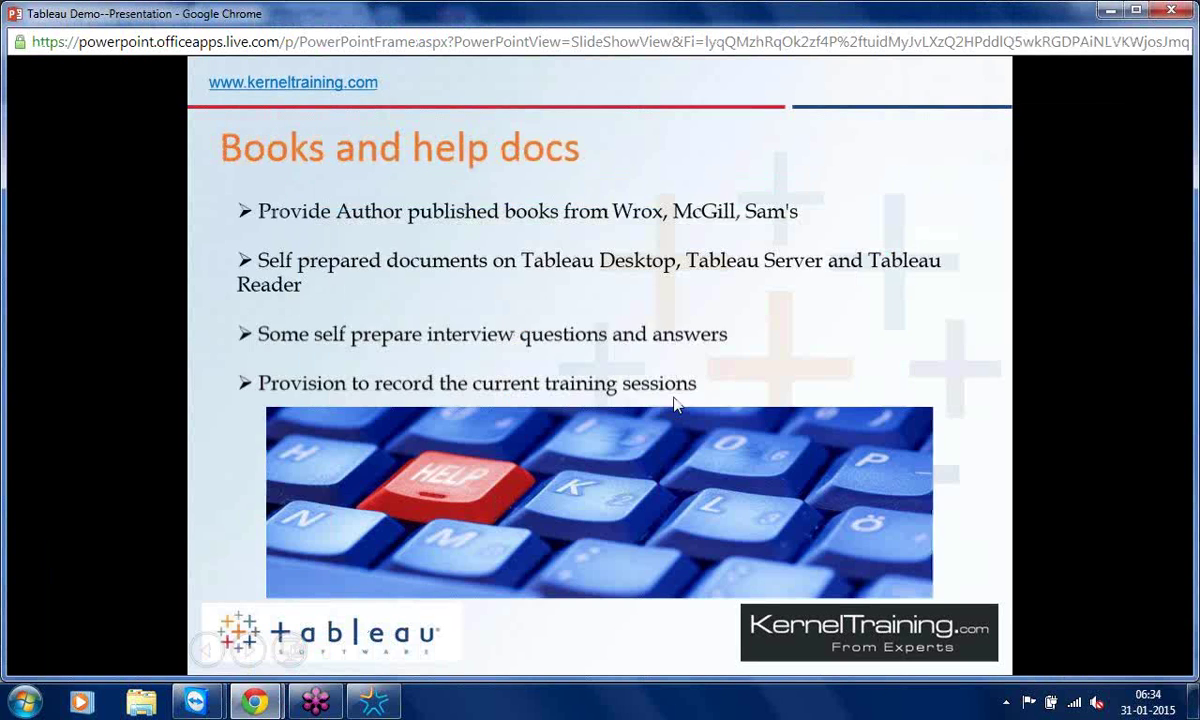
key(Left)
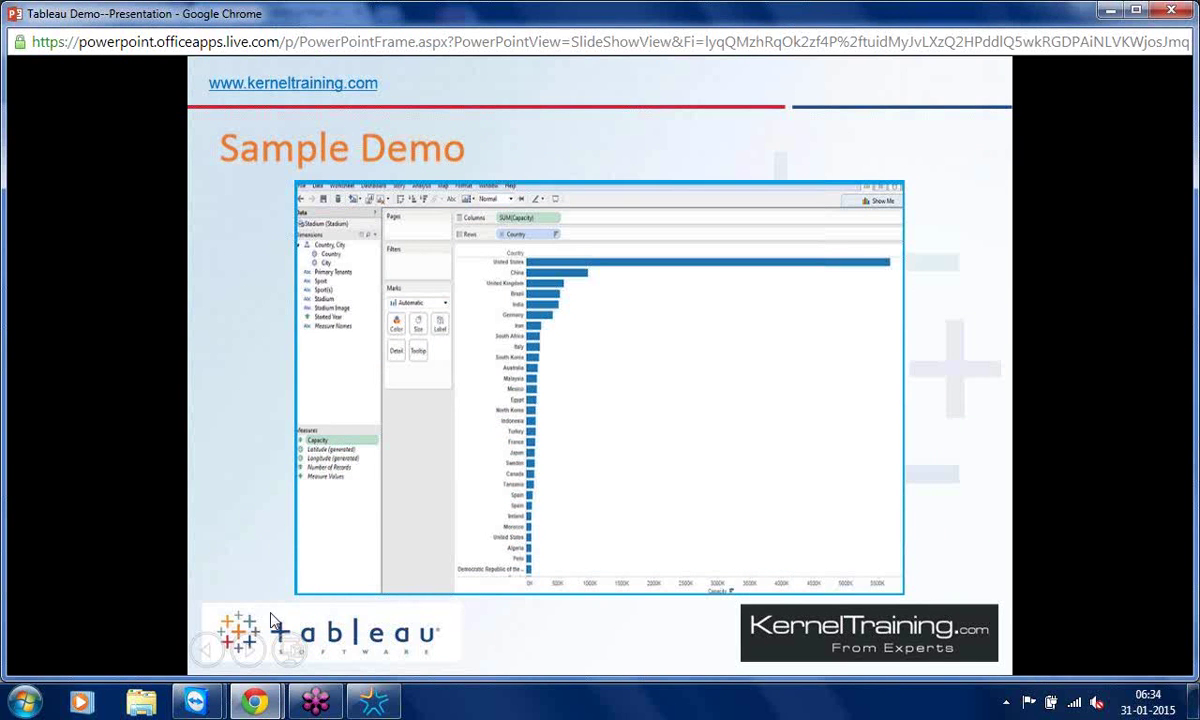
- Switch to the ICOOL remote session in TeamViewer, launch Tableau 8.3 from its desktop and maximize the Tableau window
mouse_move(207, 707)
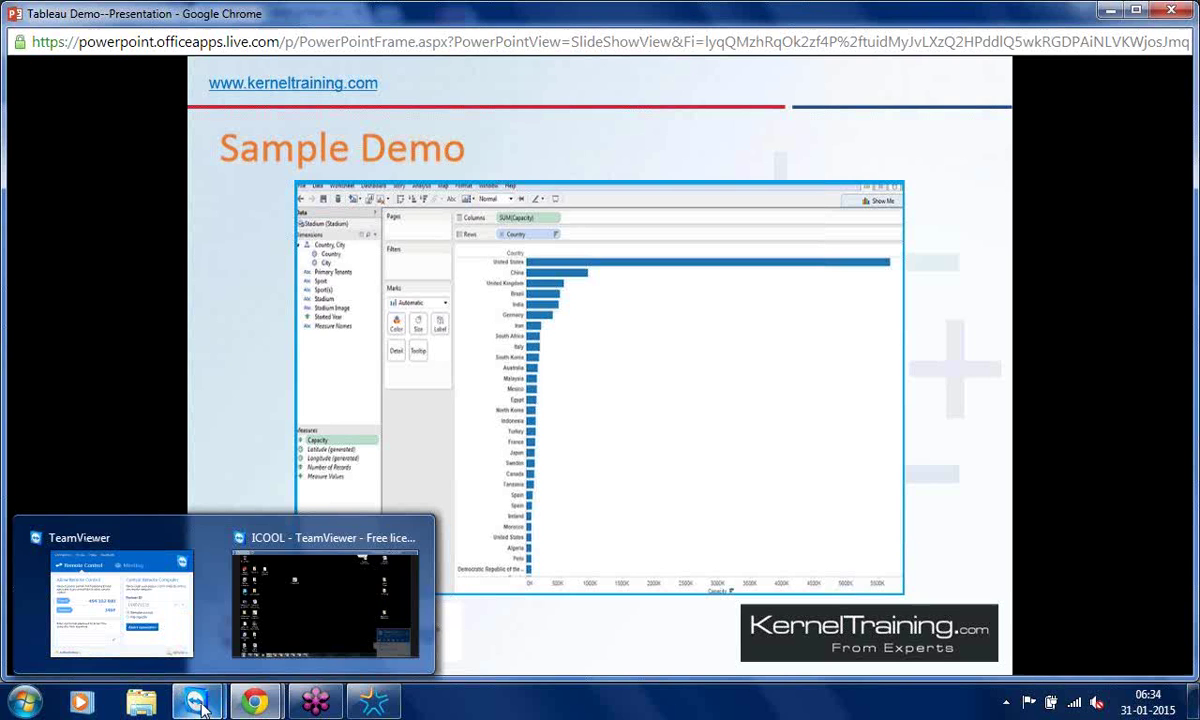
click(350, 560)
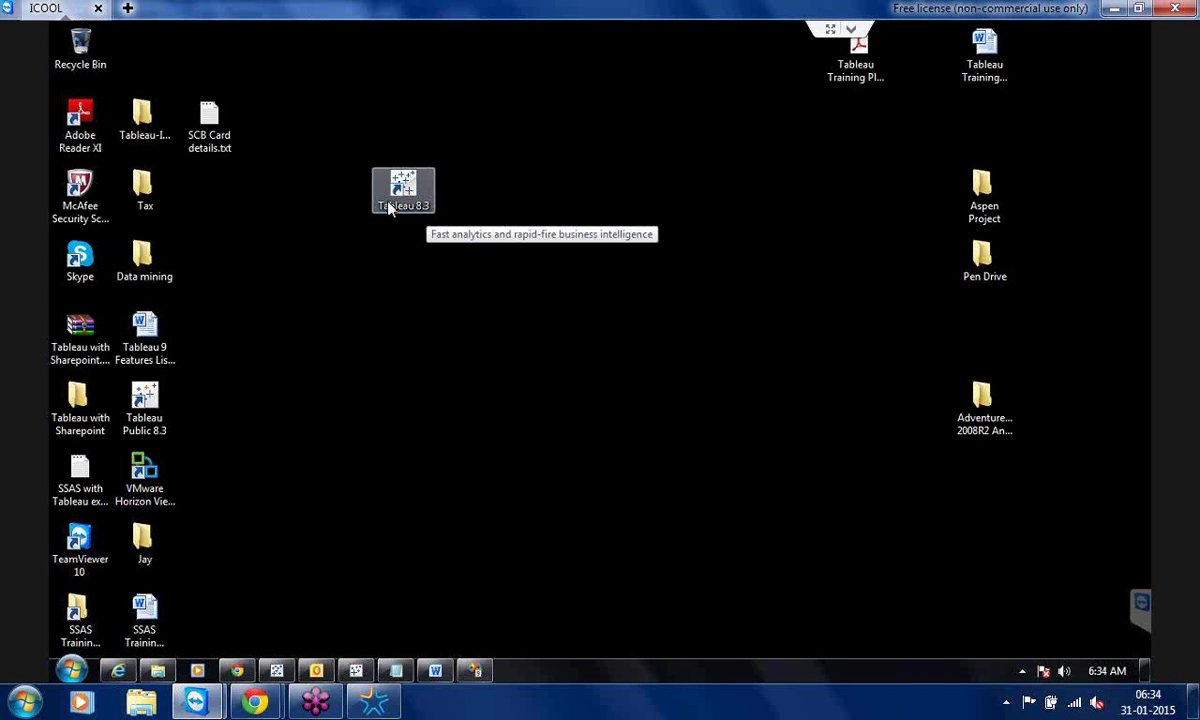
double_click(408, 194)
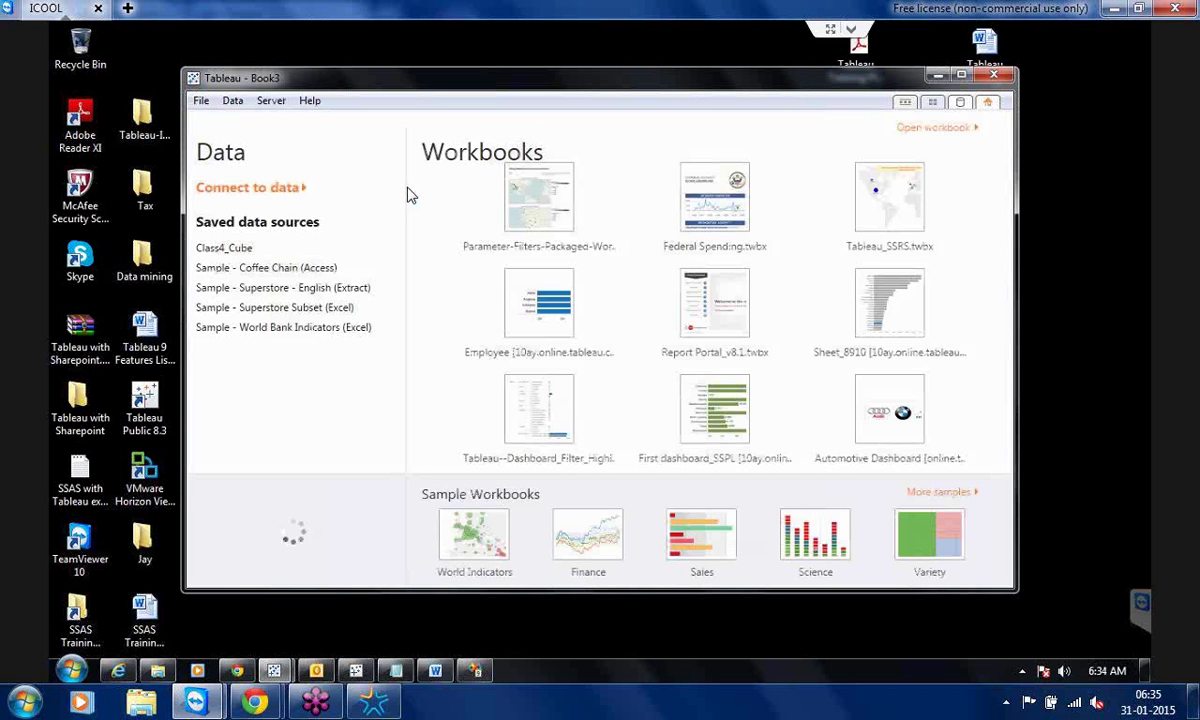
click(960, 76)
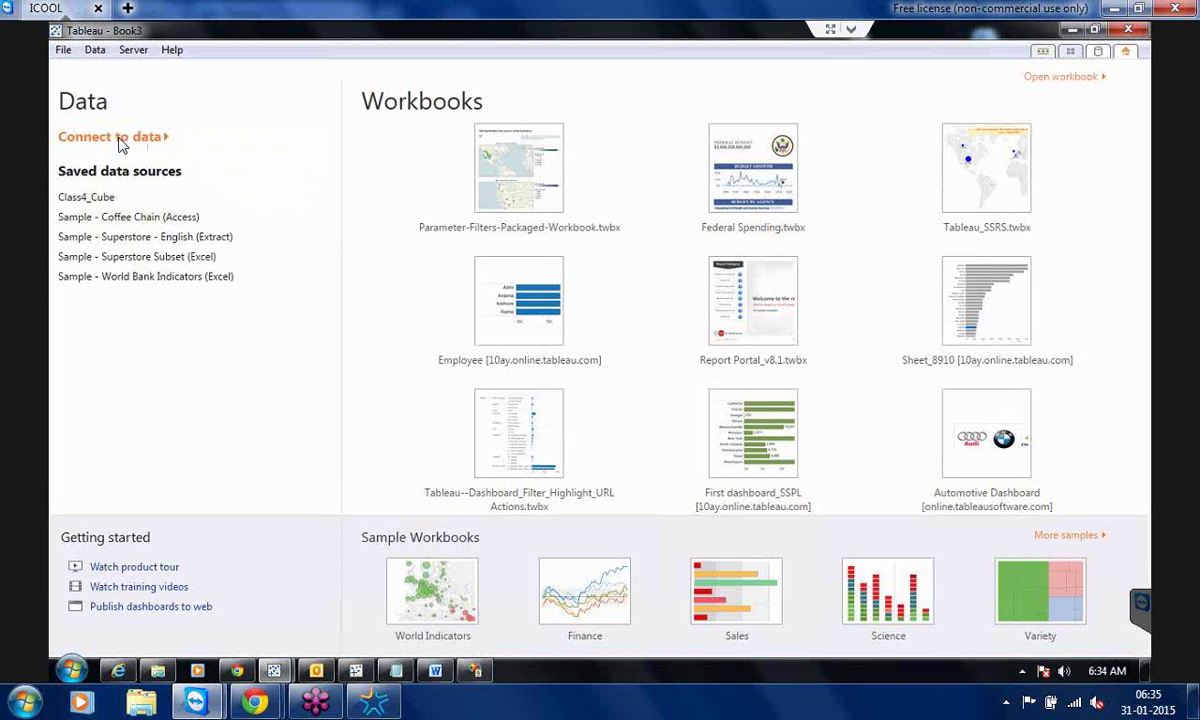
- Connect to the Microsoft Excel file Sample - Superstore Subset (Excel).xlsx and add its Orders sheet to the data source
click(119, 145)
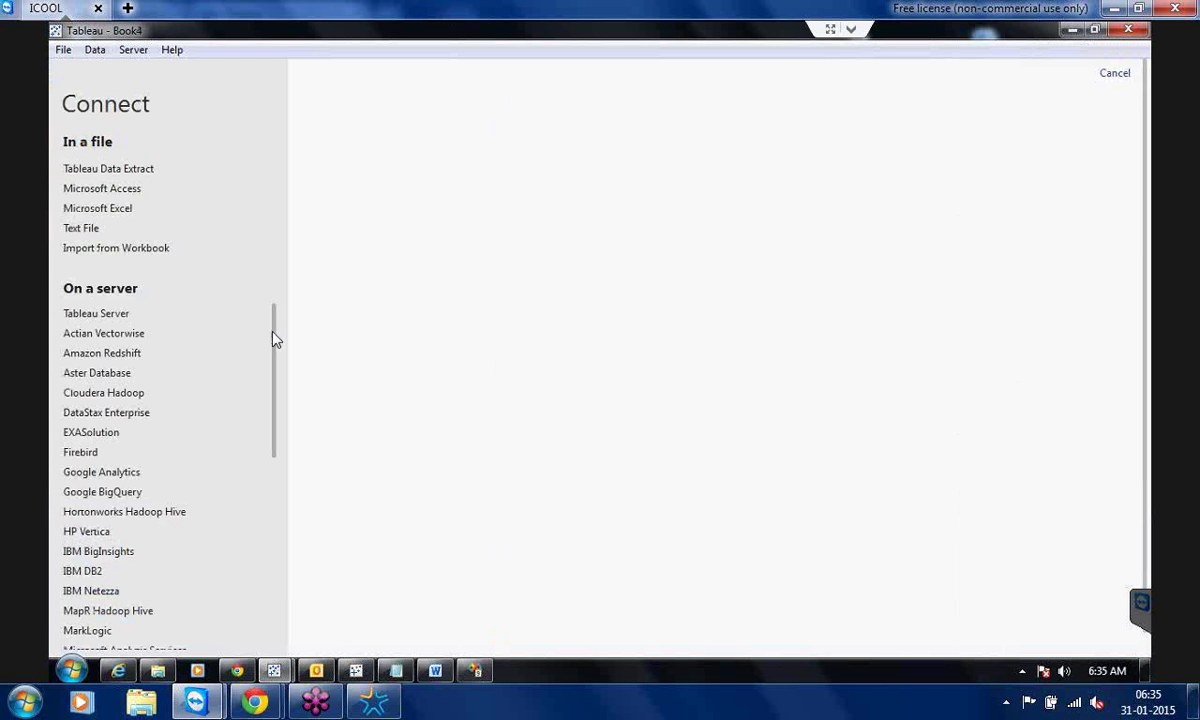
scroll(270, 400, down, 5)
scroll(263, 481, down, 1)
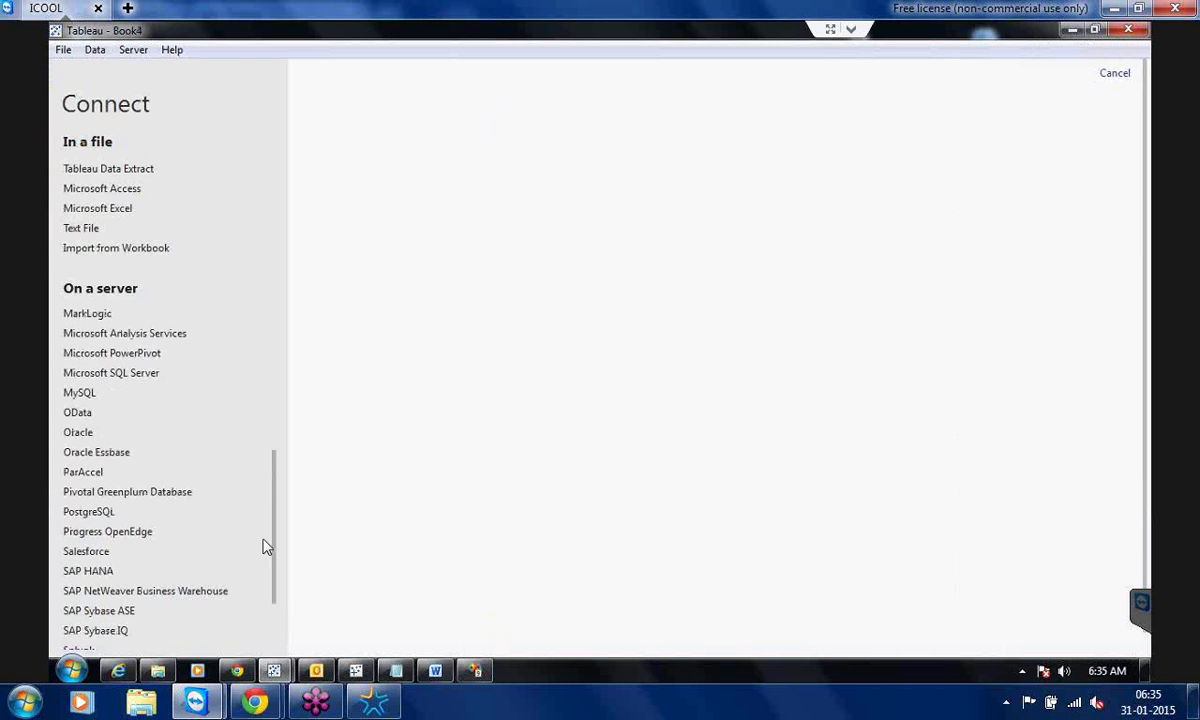
scroll(266, 546, down, 3)
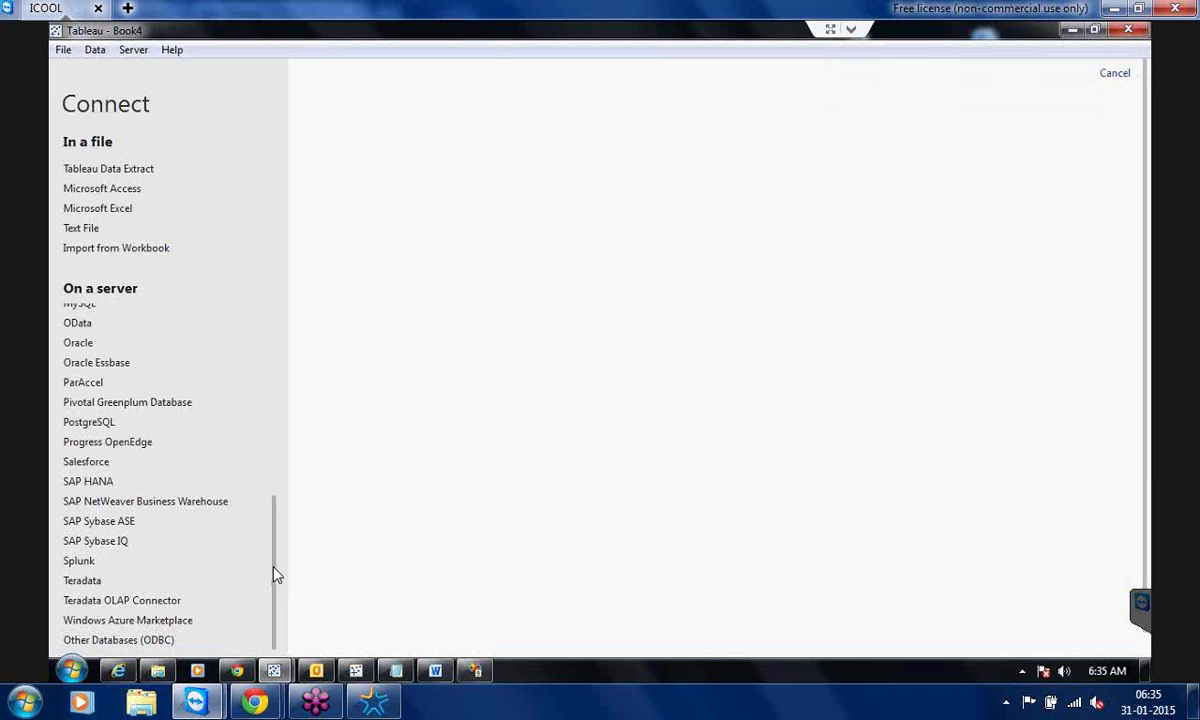
scroll(265, 500, up, 3)
scroll(257, 385, up, 3)
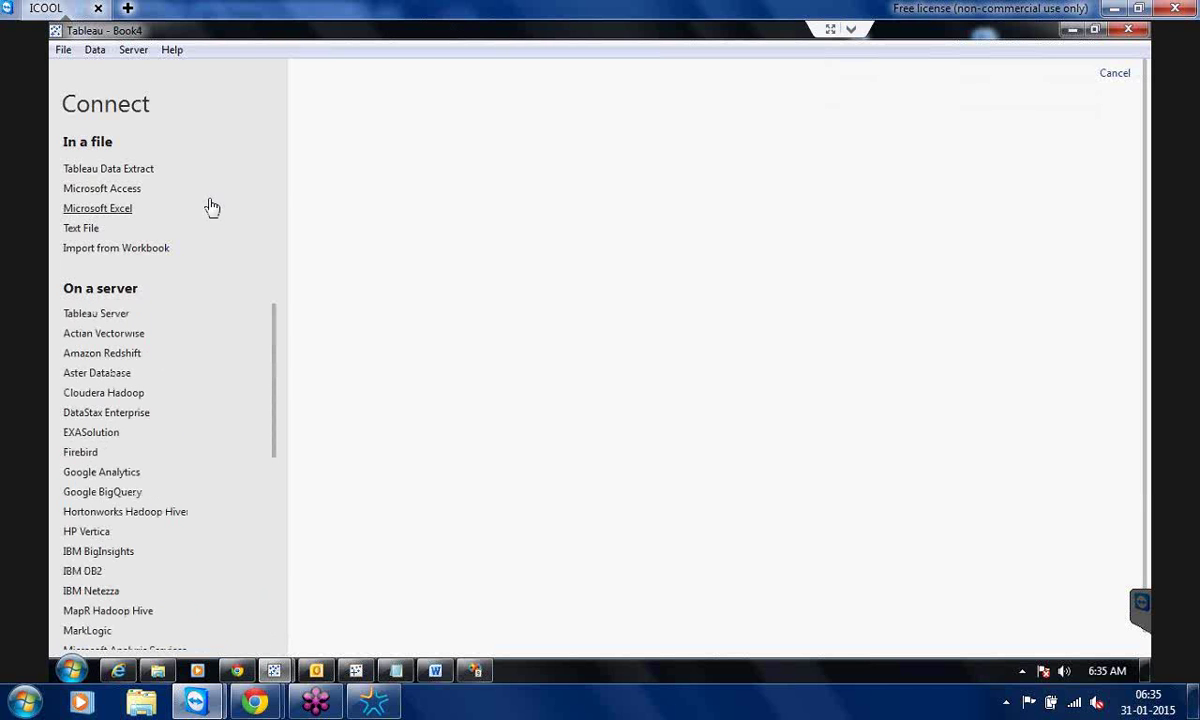
click(117, 210)
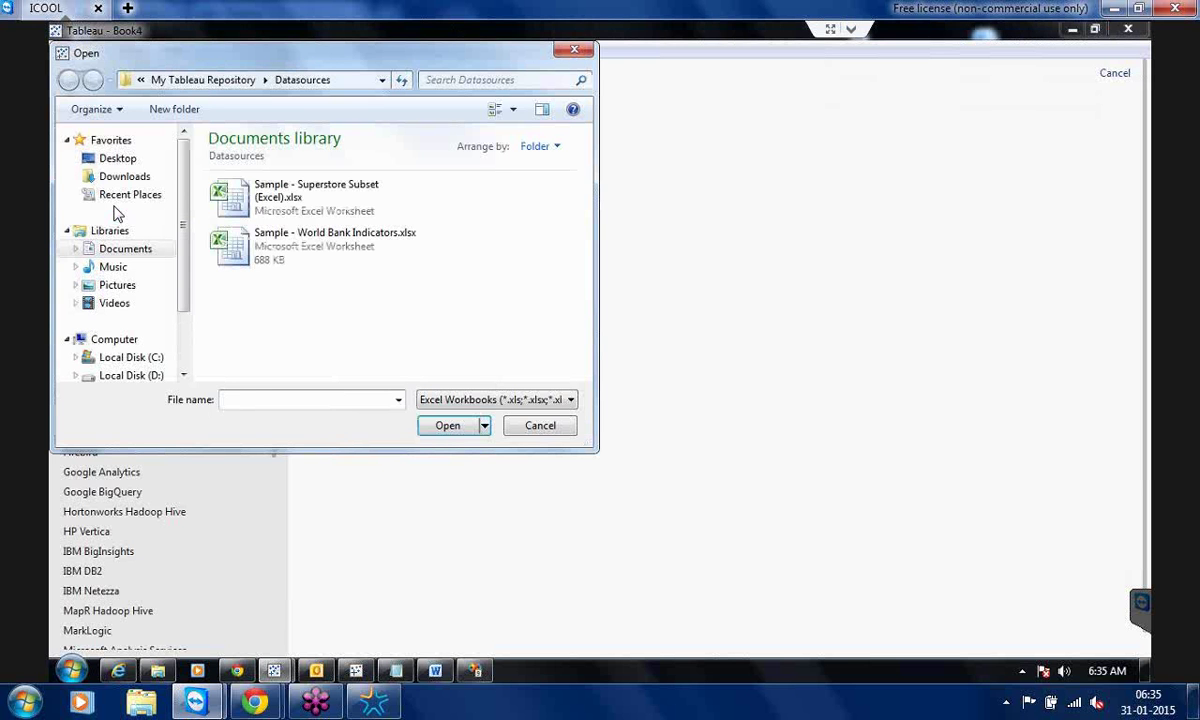
click(288, 200)
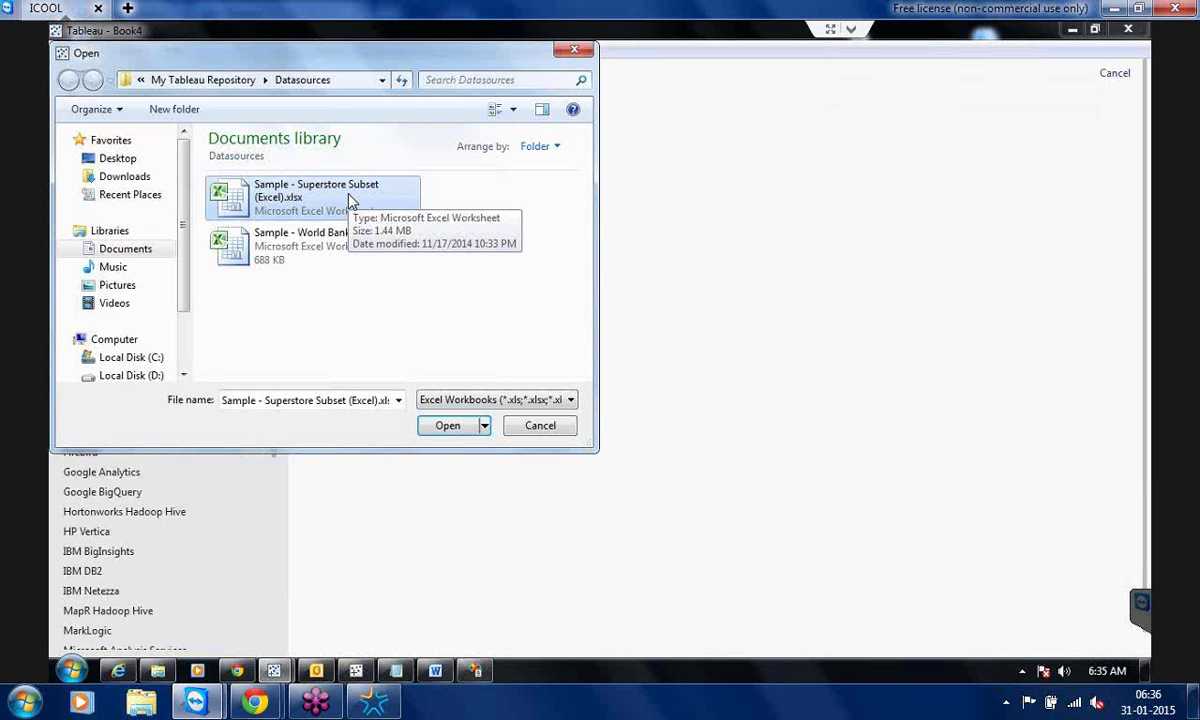
click(446, 427)
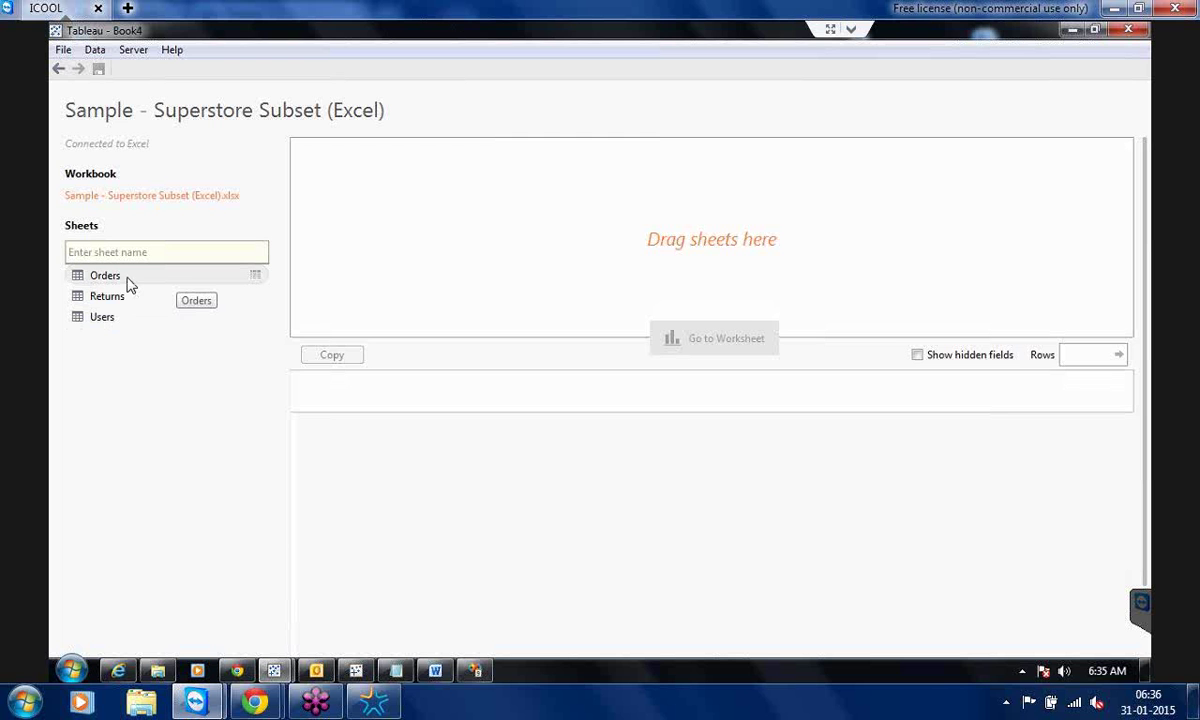
drag(128, 285, 469, 274)
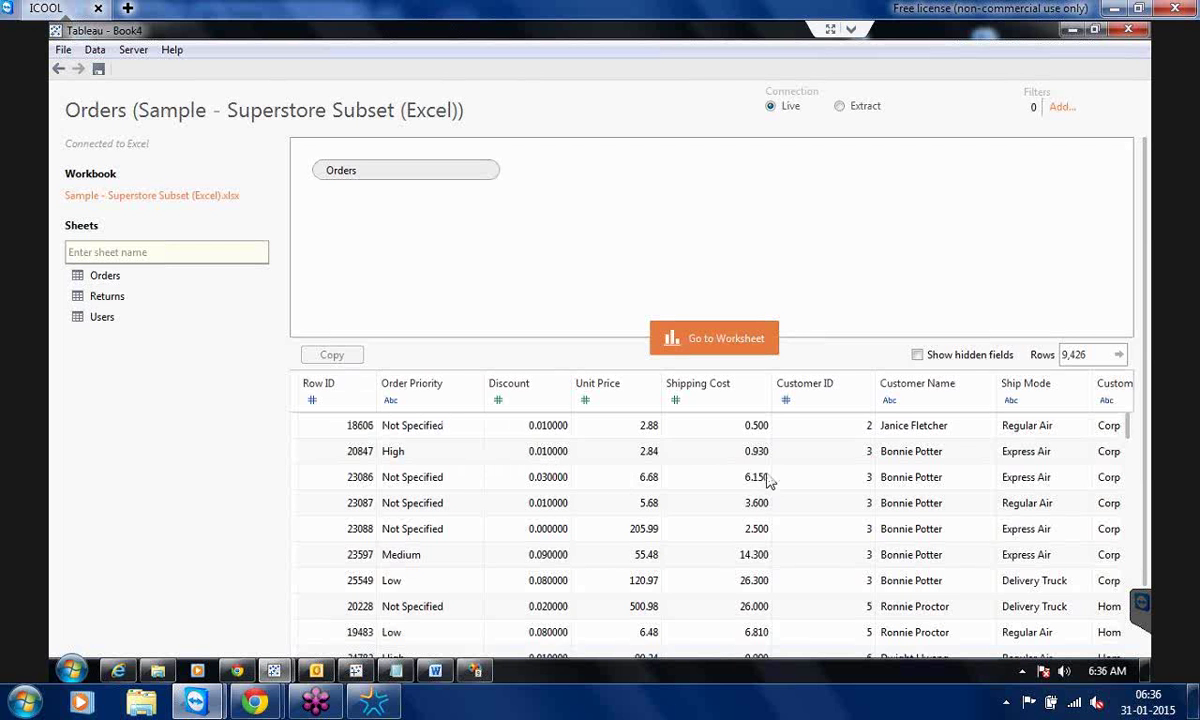
- Examine the Orders data preview column by column, from Customer Name across to Order ID, and return to the Product Container column
click(918, 477)
key(Right)
key(Right)
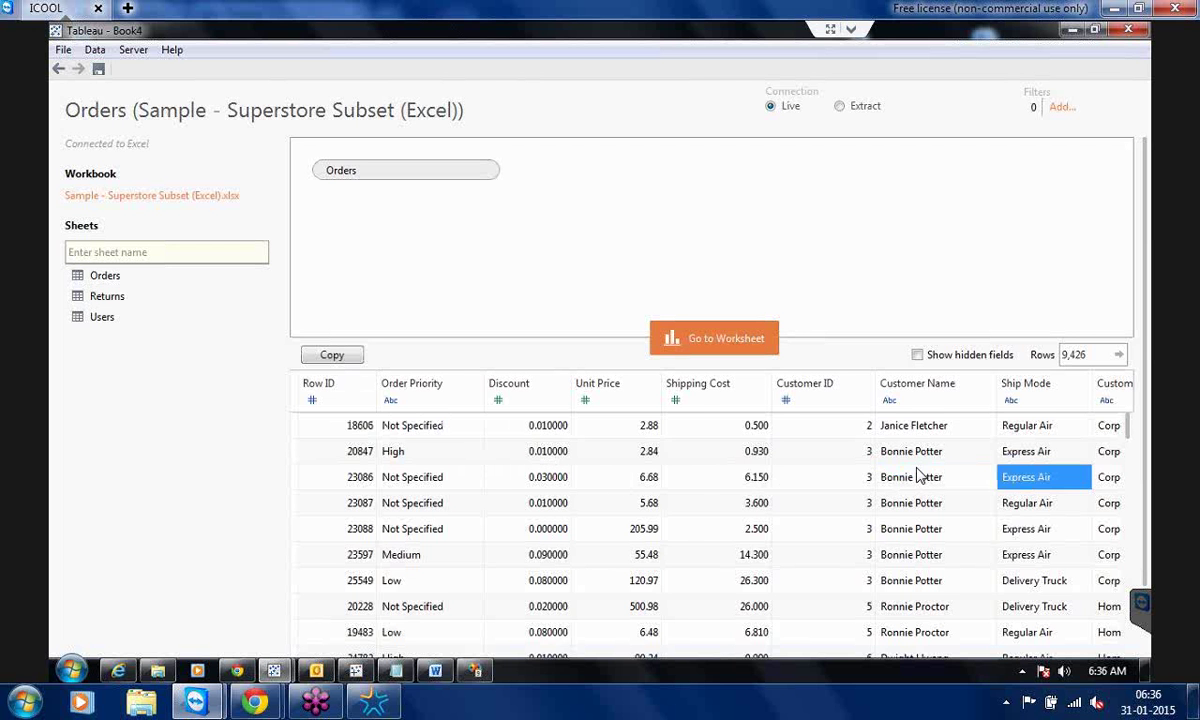
key(Right)
key(Right)
key(Right)
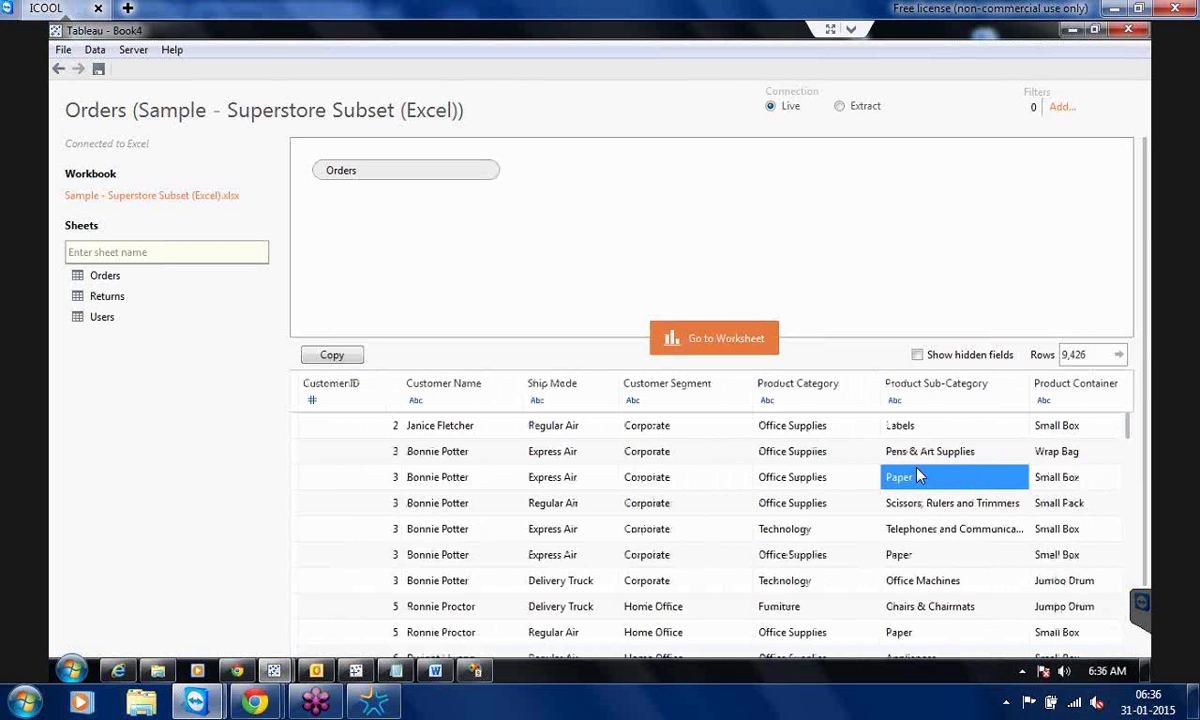
key(Right)
key(Right)
key(Right)
key(Right)
key(Right)
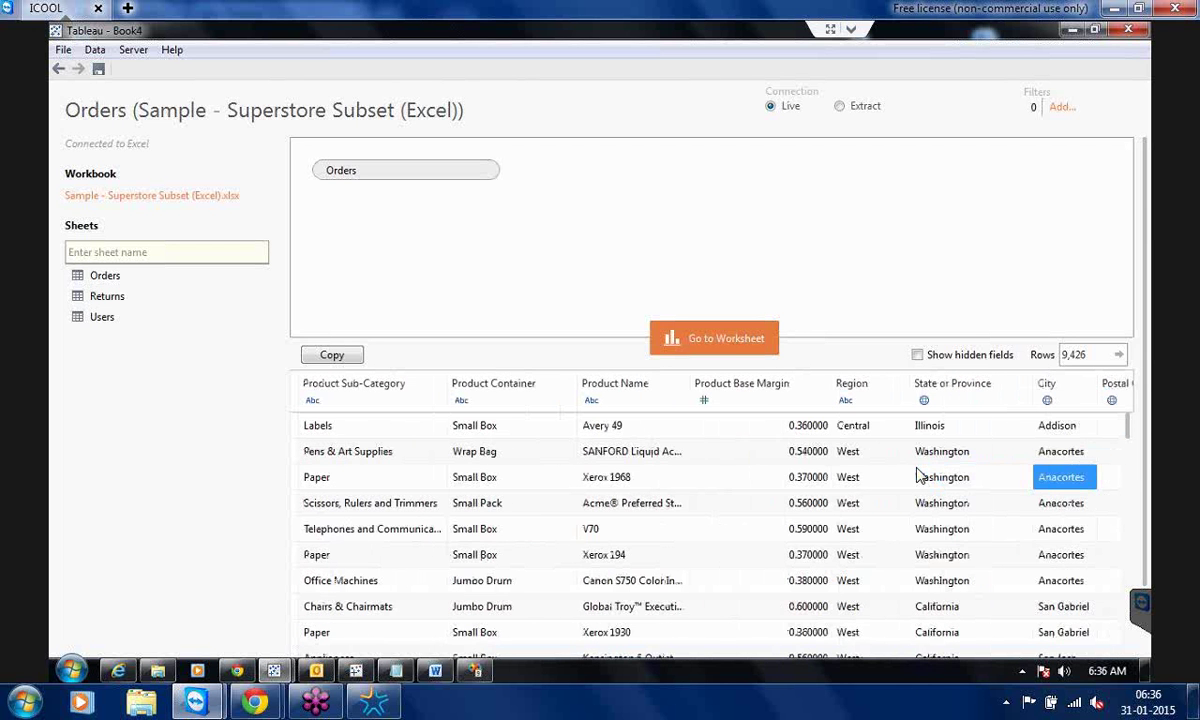
key(Right)
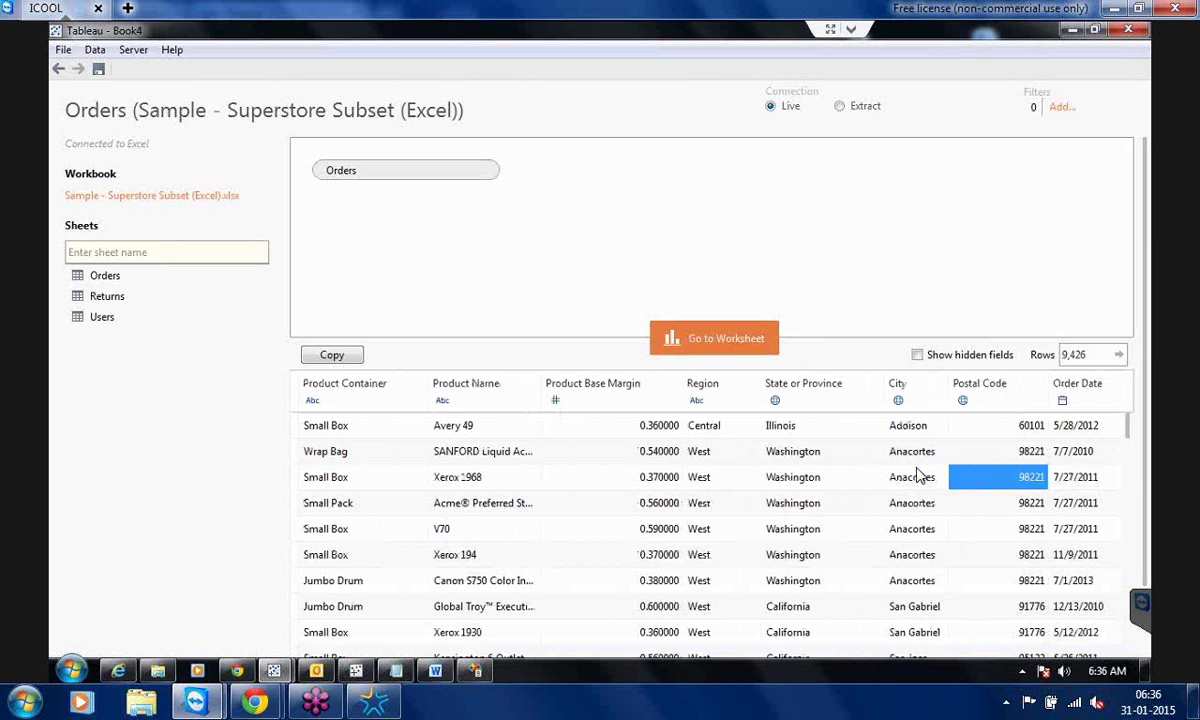
key(Right)
key(Right)
key(Right)
key(Right)
key(Right)
key(Right)
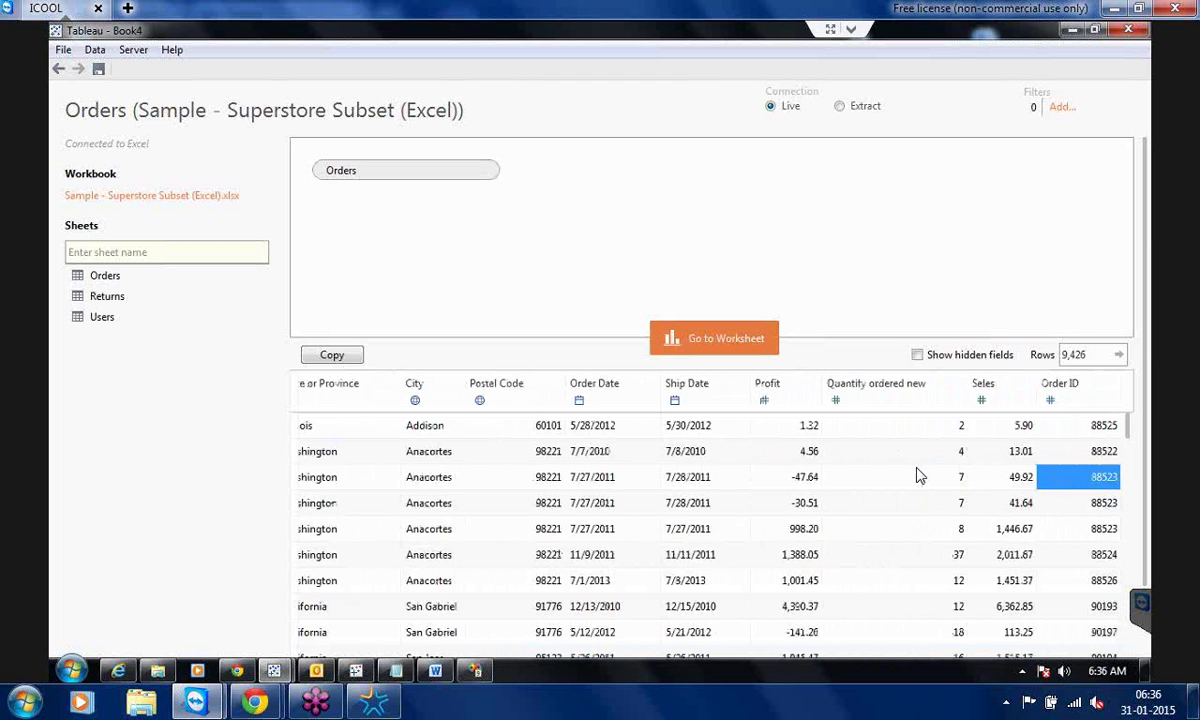
key(Left)
key(Left)
key(Left)
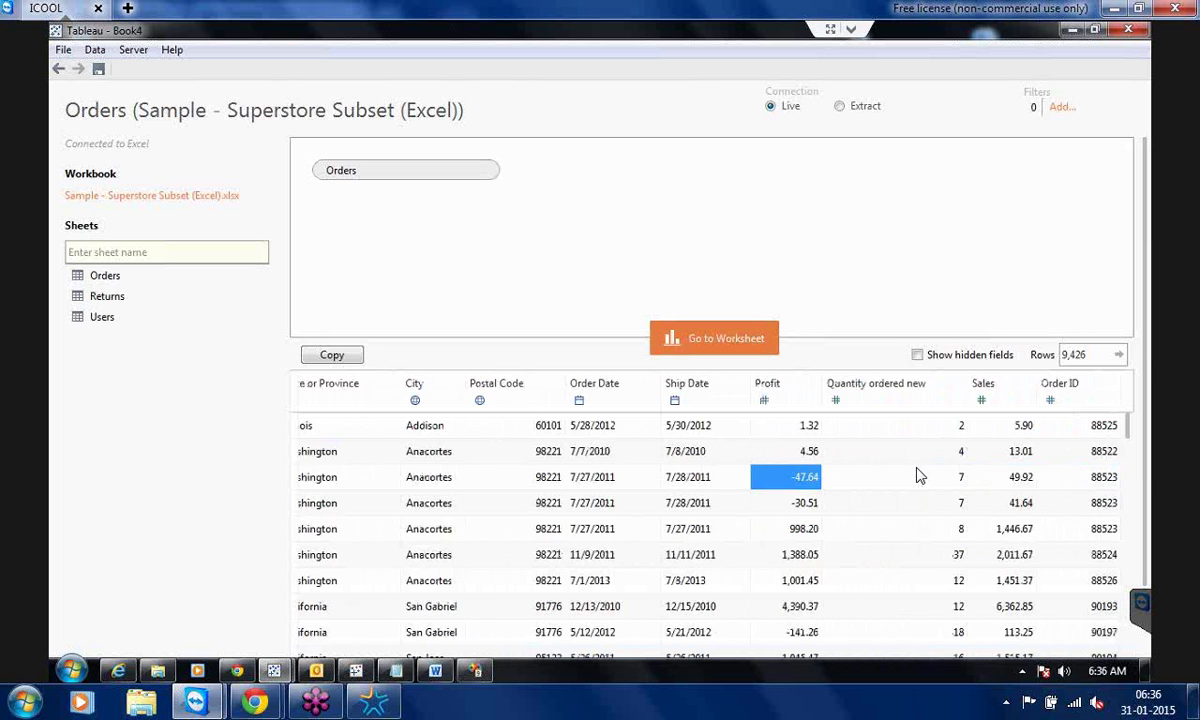
key(Home)
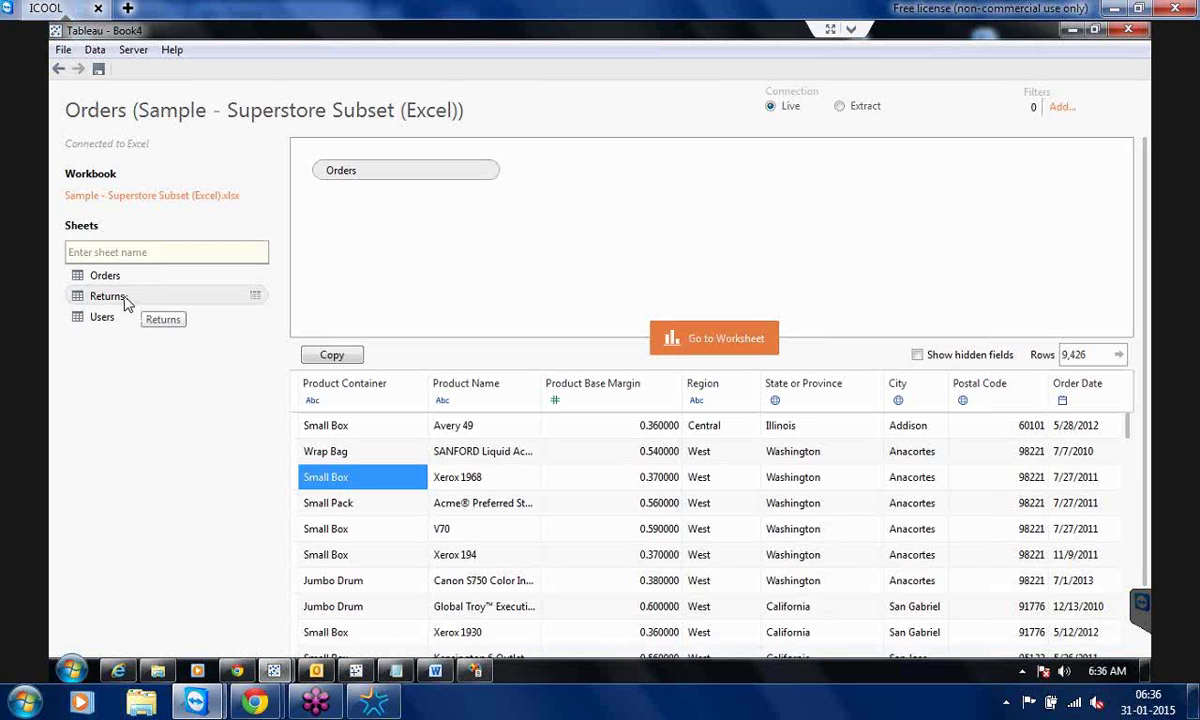
- Try joining the Returns sheet to Orders, review the join type and clause, and remove Returns from the data source
drag(127, 303, 640, 220)
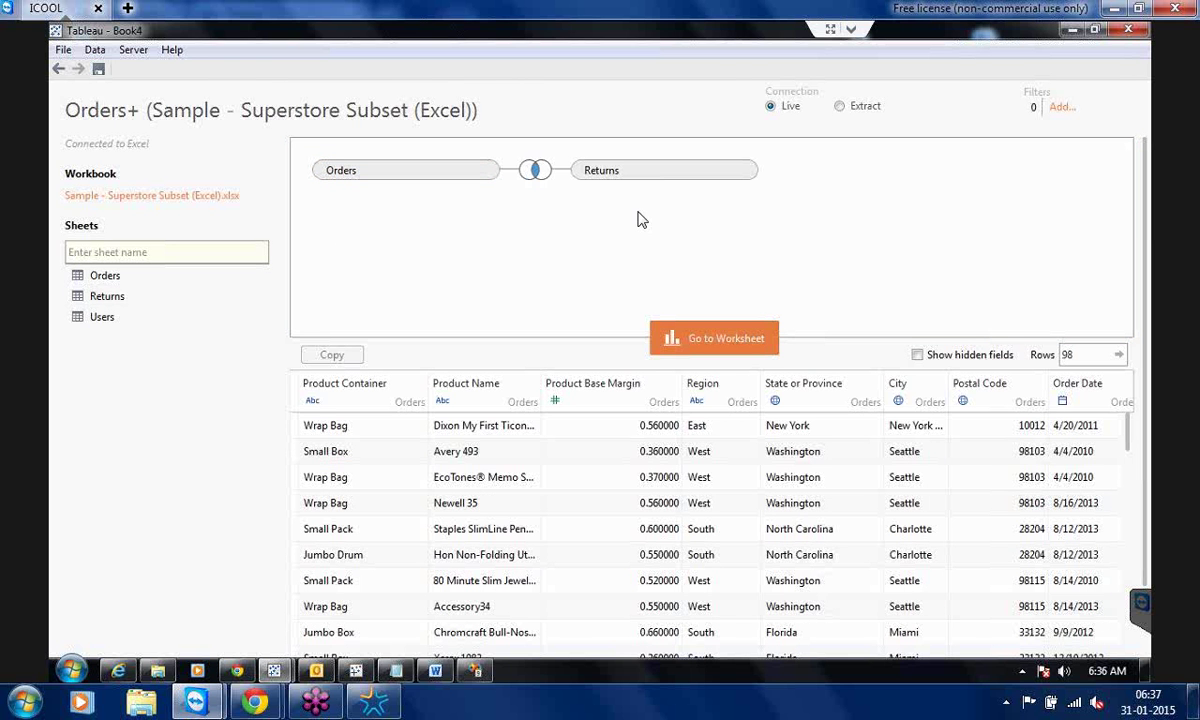
click(536, 171)
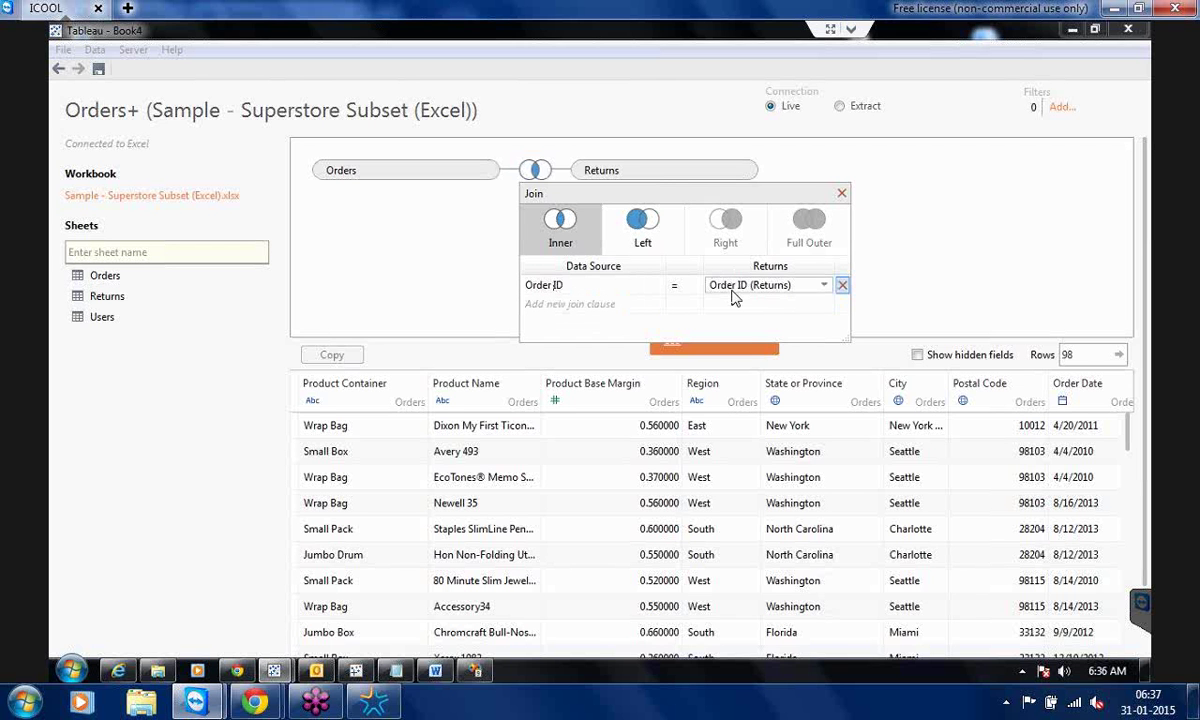
click(842, 195)
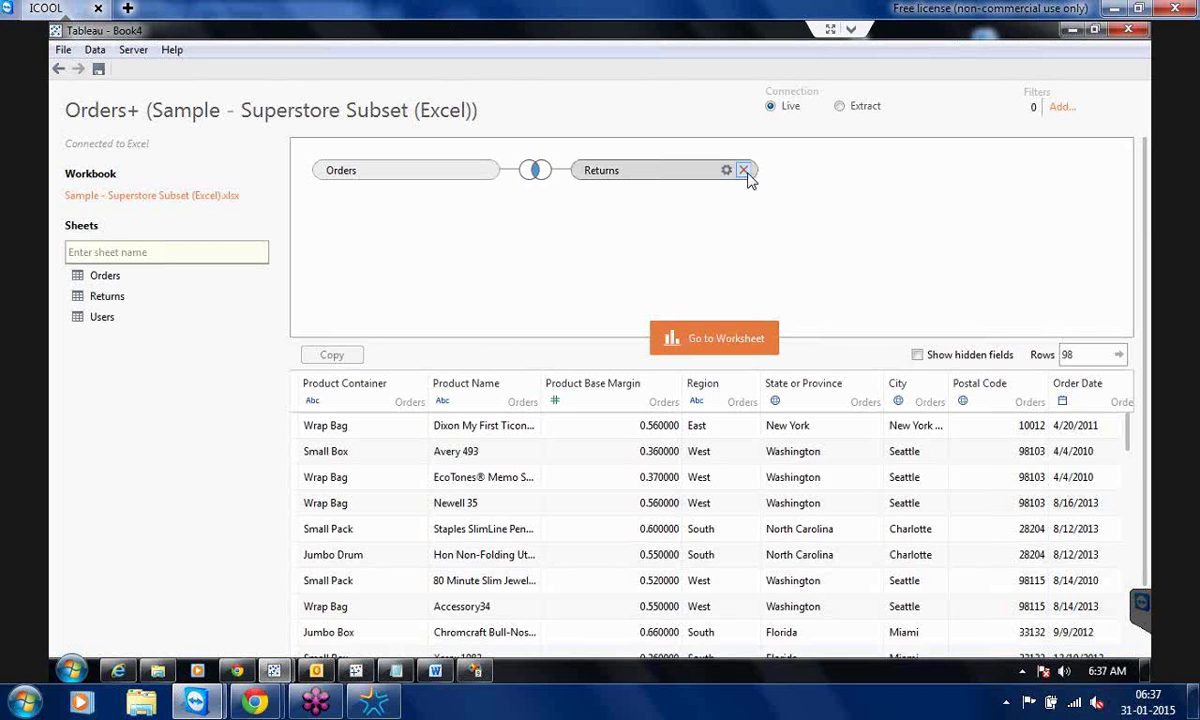
click(743, 171)
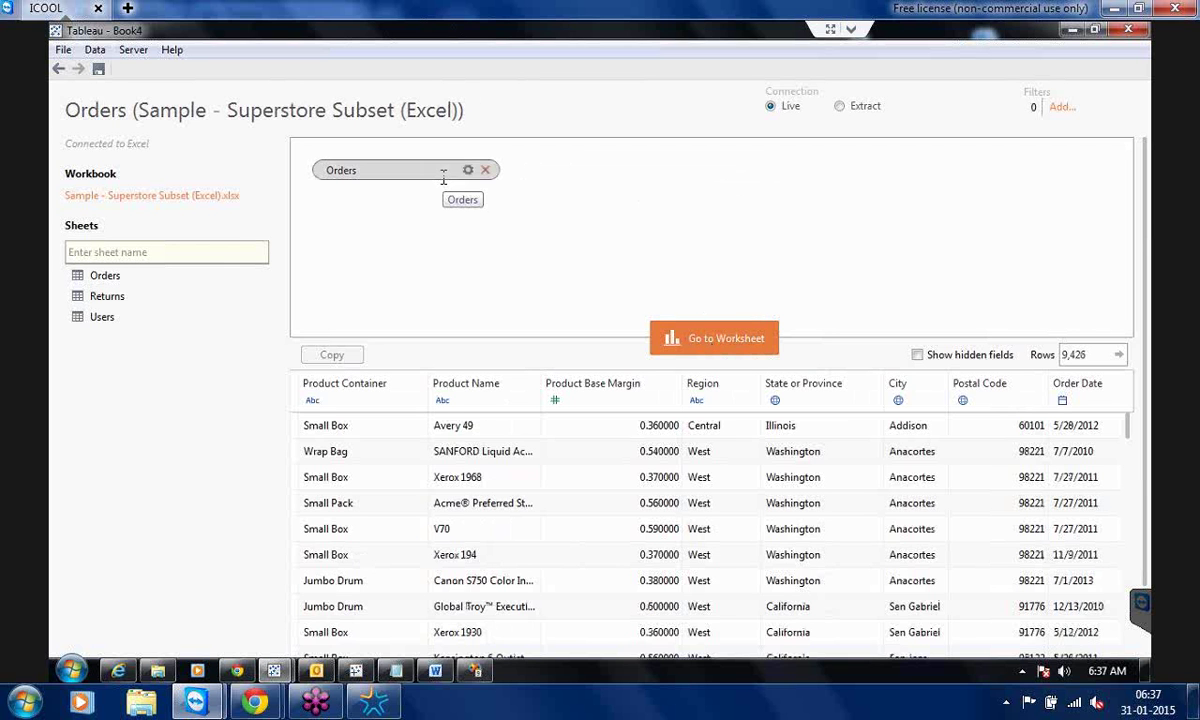
- Review the column options and the available data types of the Product Container field without changing them
click(418, 386)
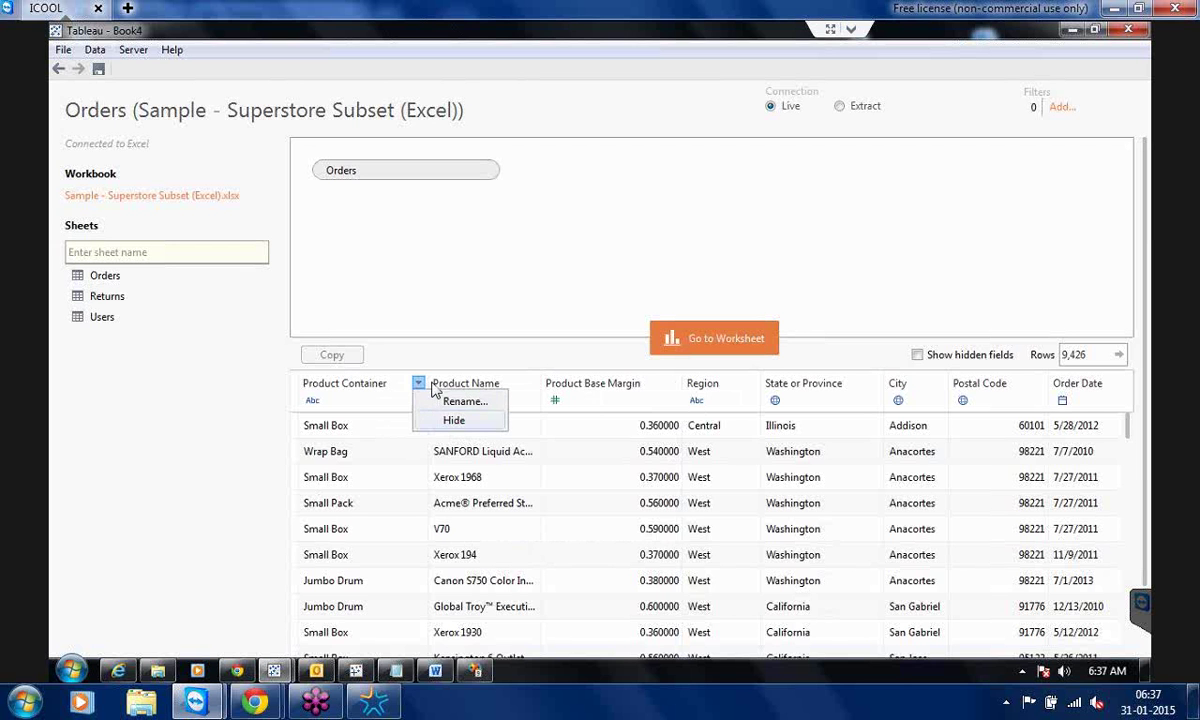
click(430, 268)
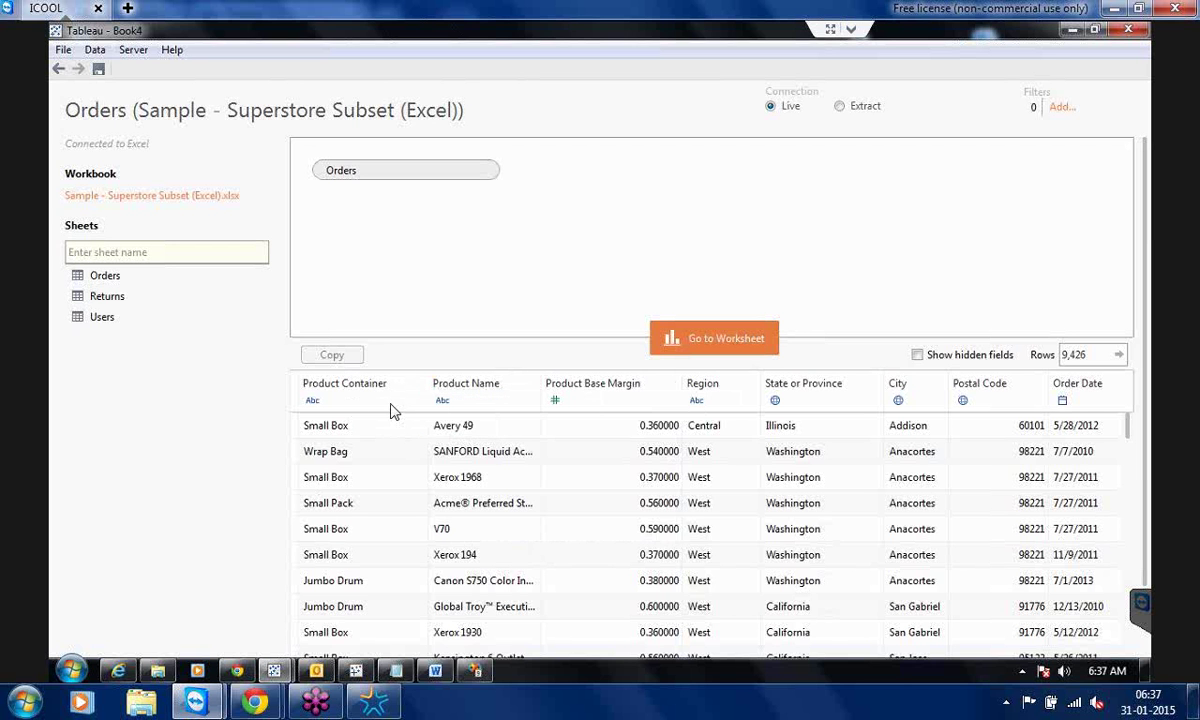
click(312, 400)
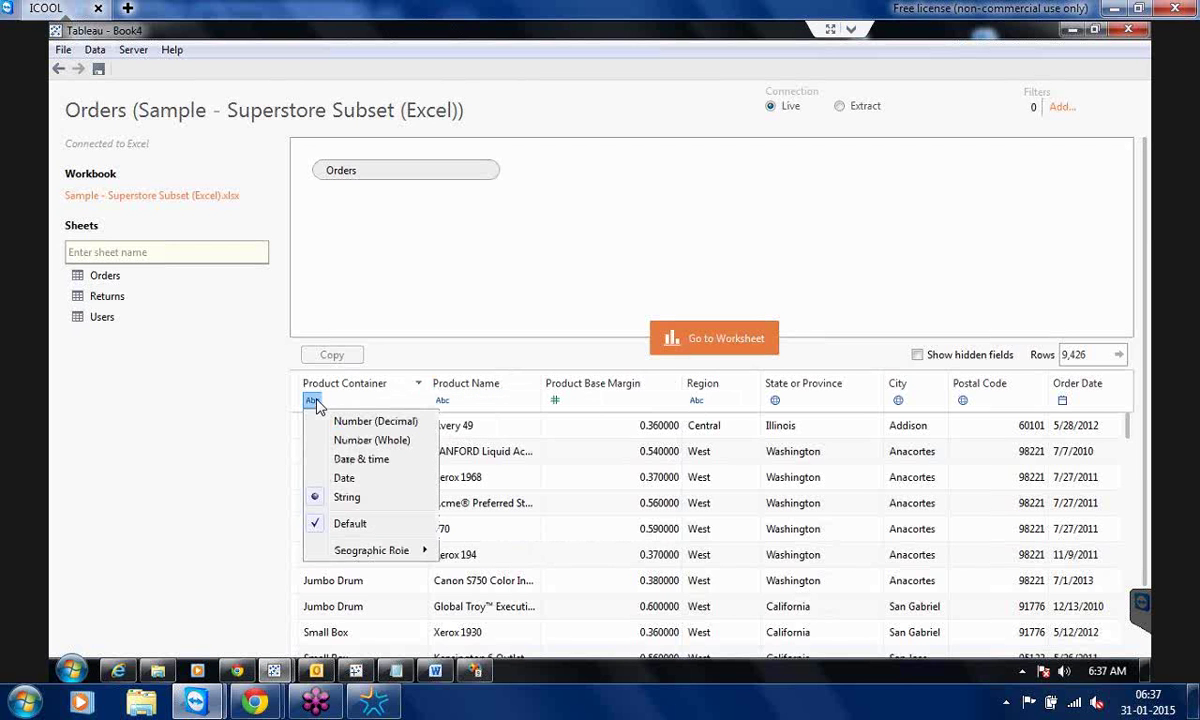
click(461, 256)
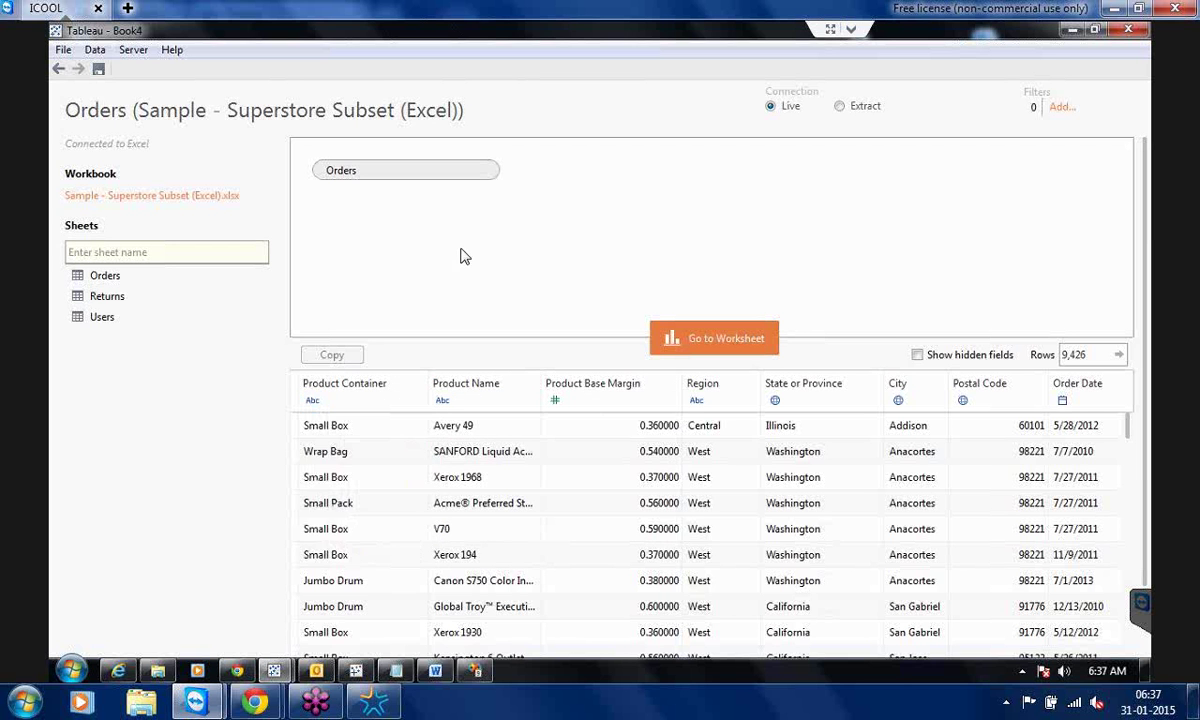
- Try a data source filter on Region that excludes East, and cancel it
click(1059, 108)
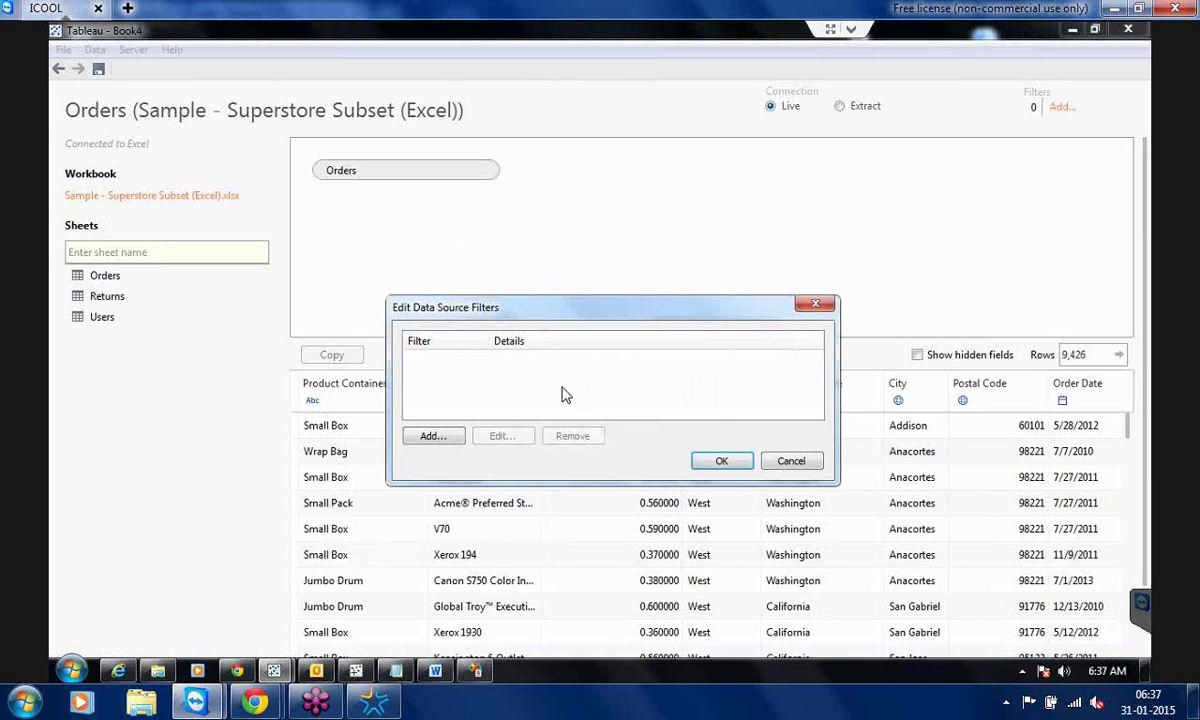
click(432, 436)
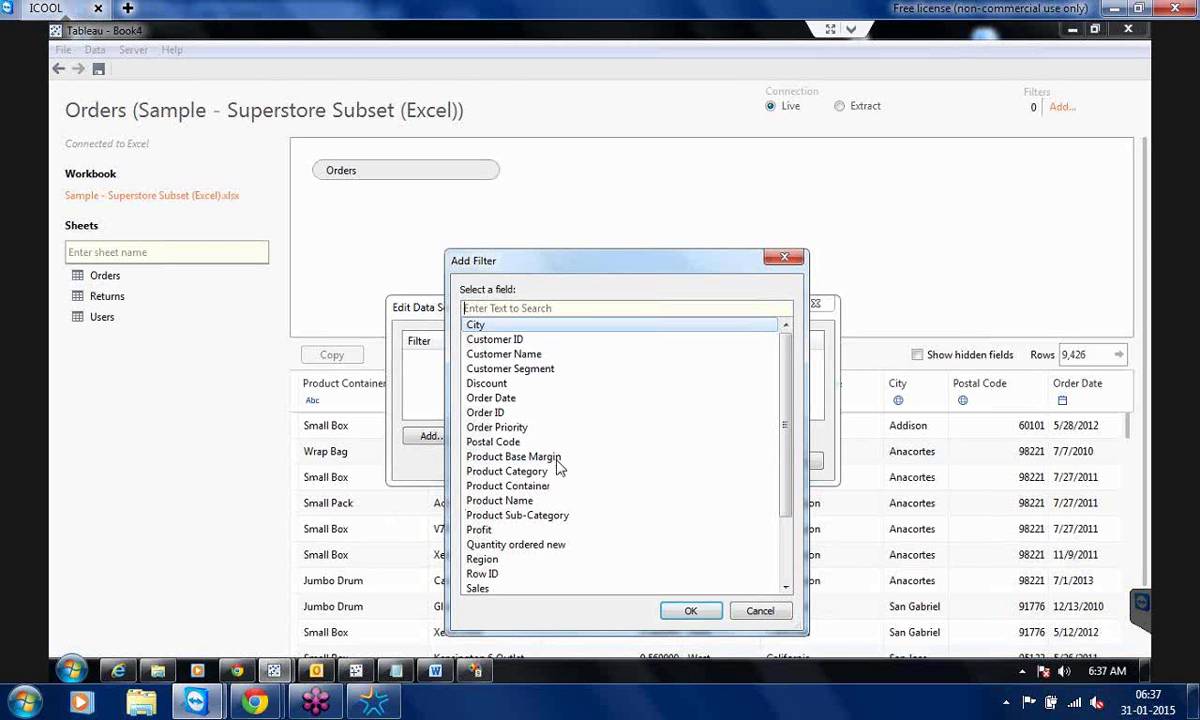
click(500, 560)
click(689, 612)
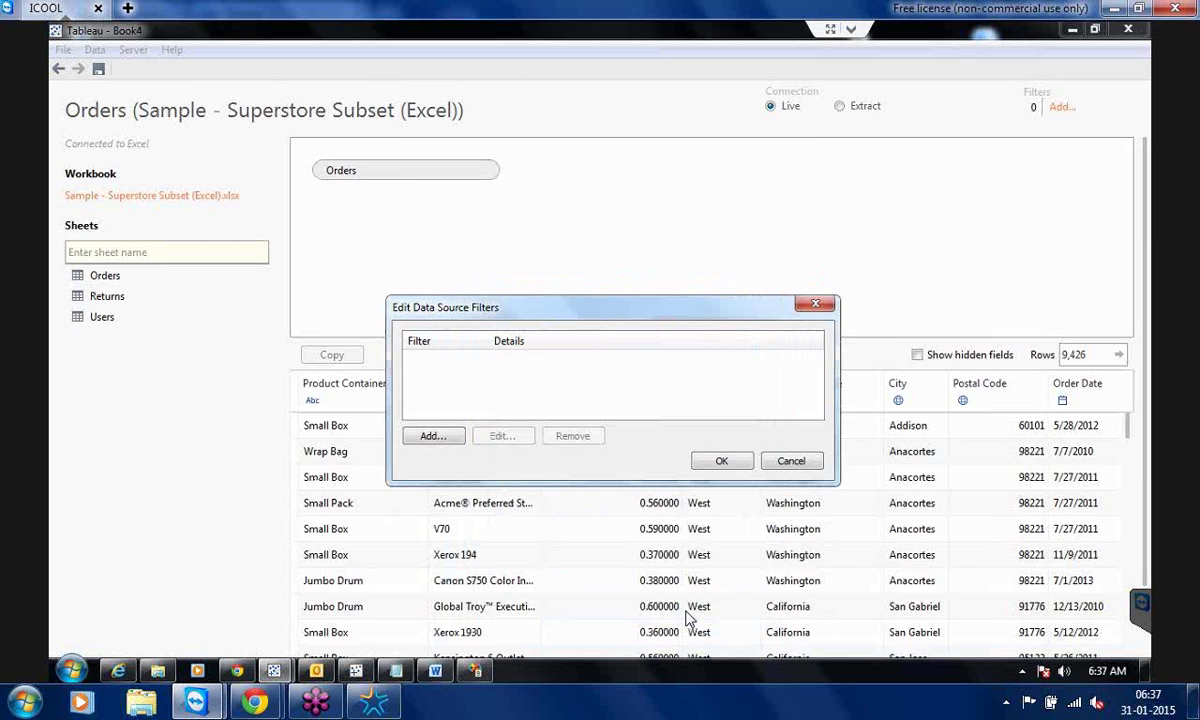
click(446, 283)
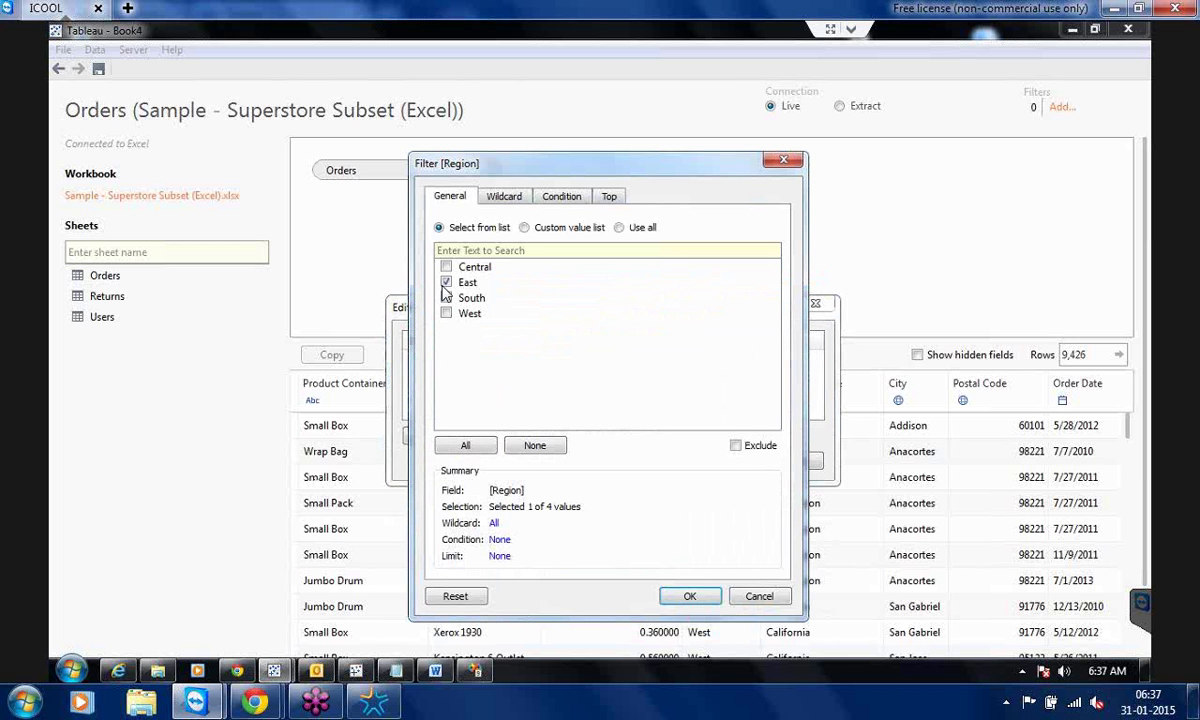
click(737, 447)
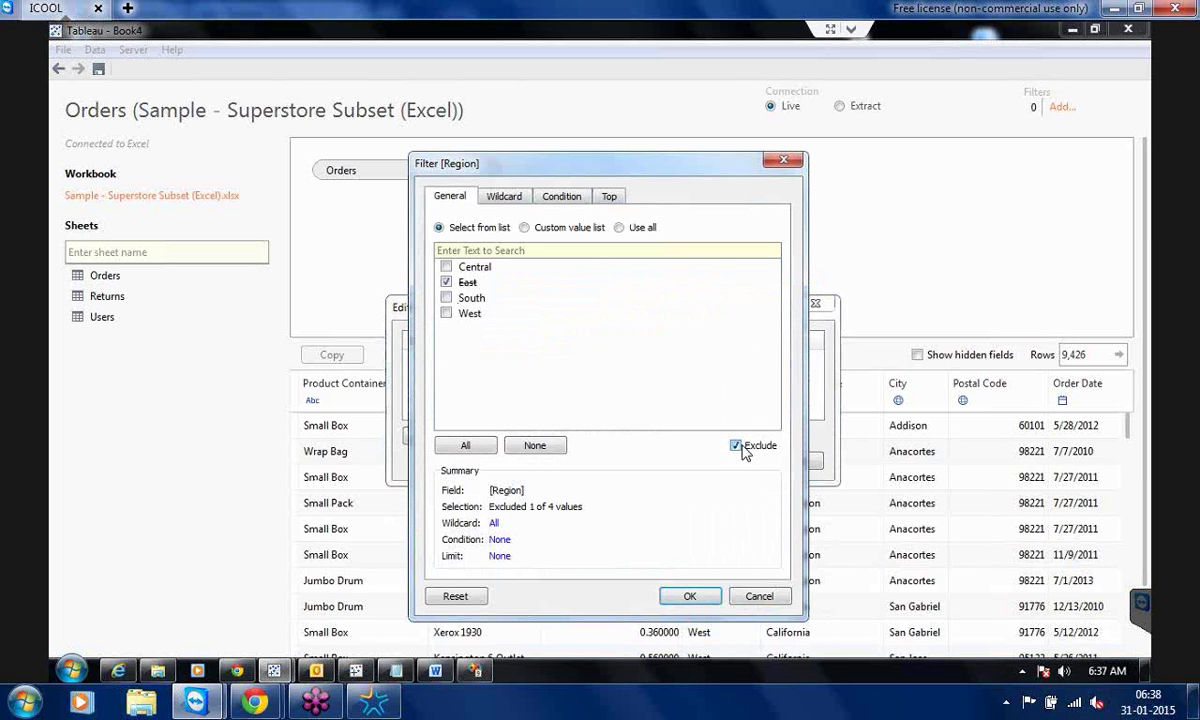
click(757, 597)
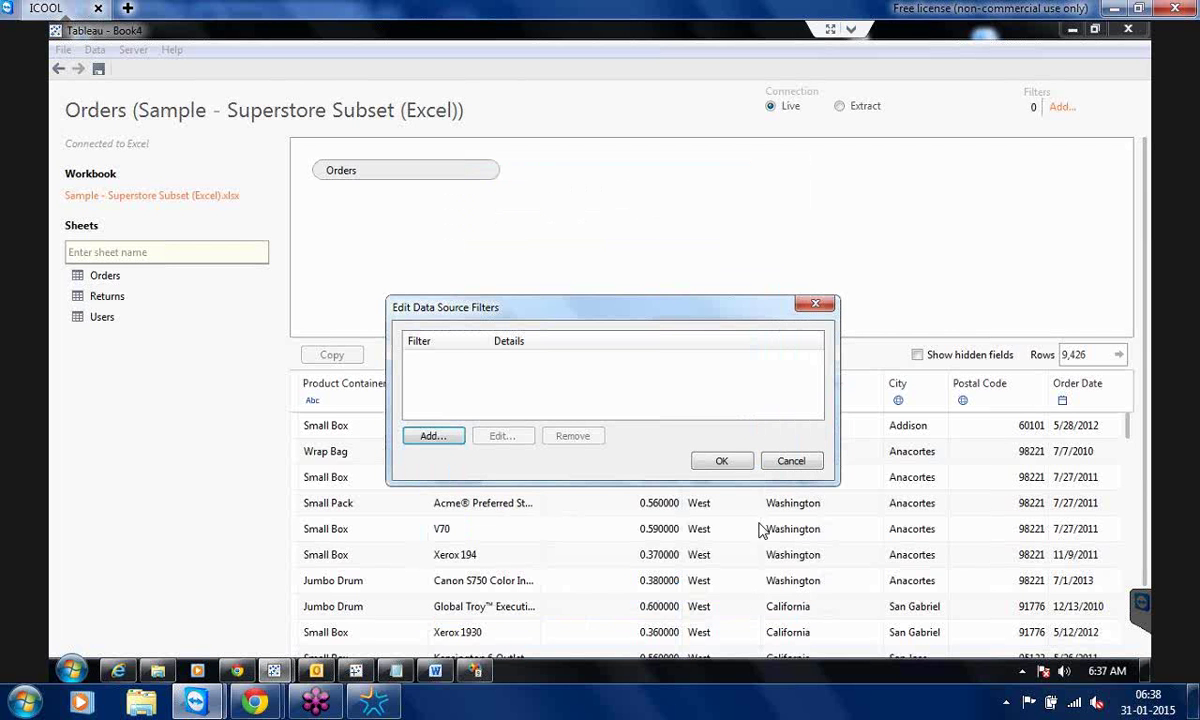
click(791, 464)
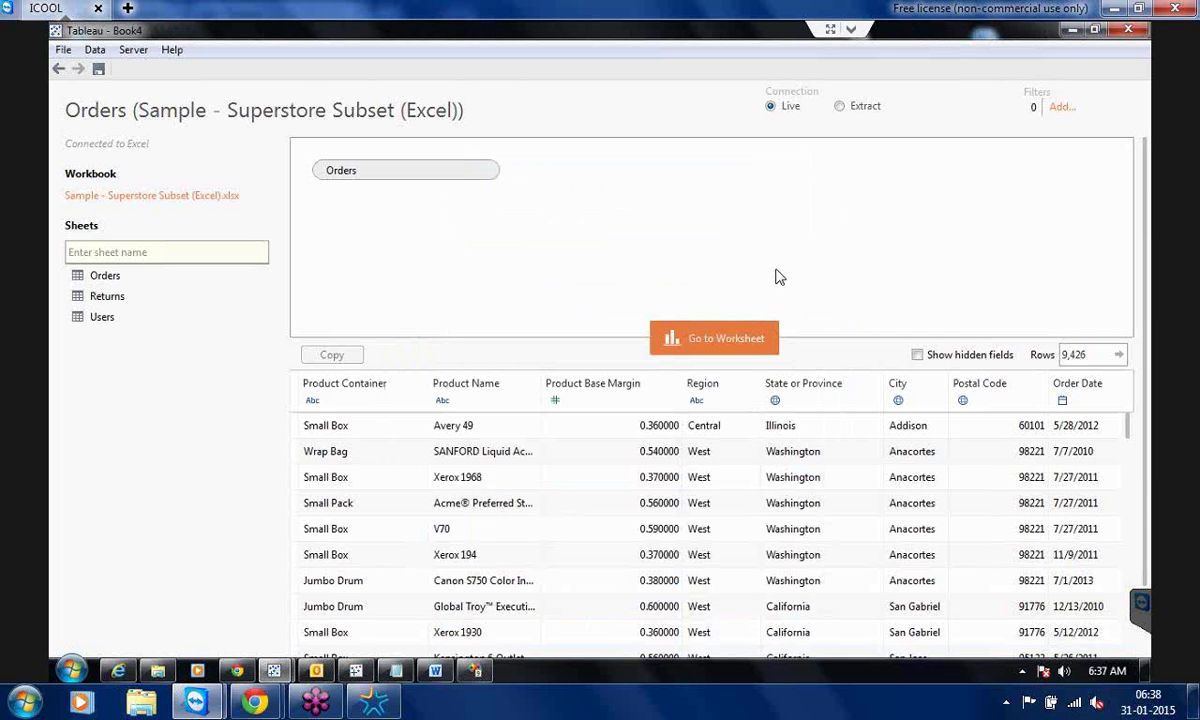
- Go to the worksheet and look over the dimensions and measures, including Customer Name, Discount, Shipping Cost and Order ID
click(724, 345)
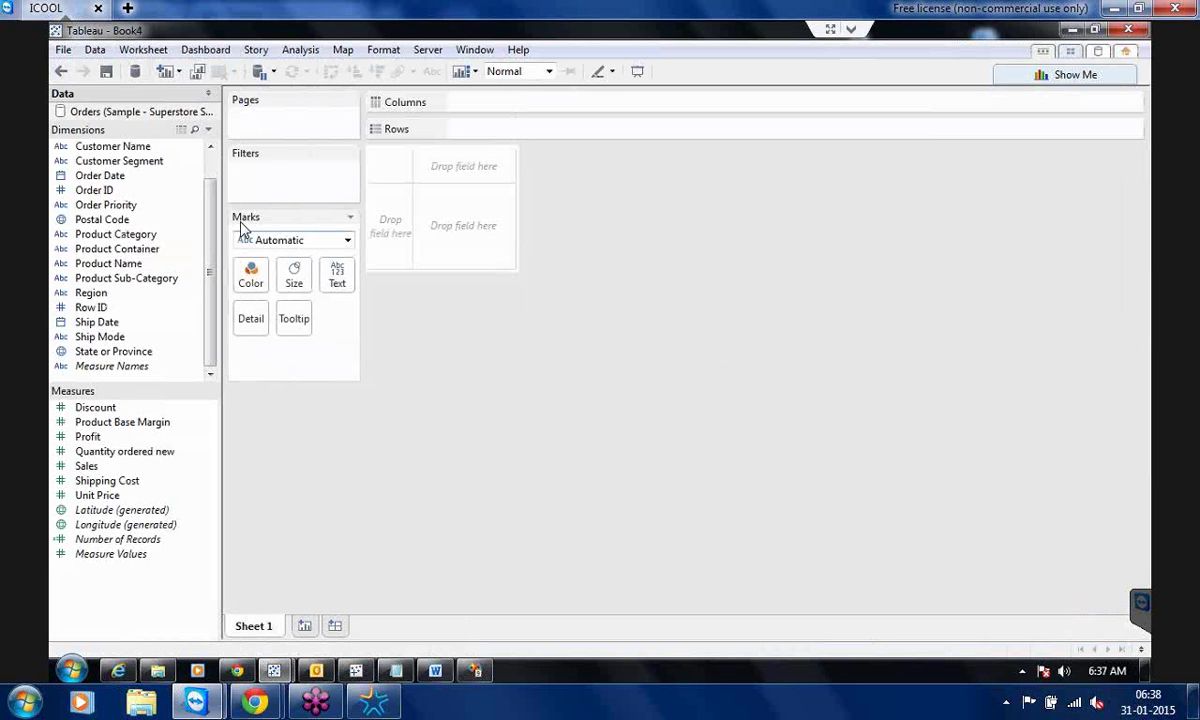
click(100, 146)
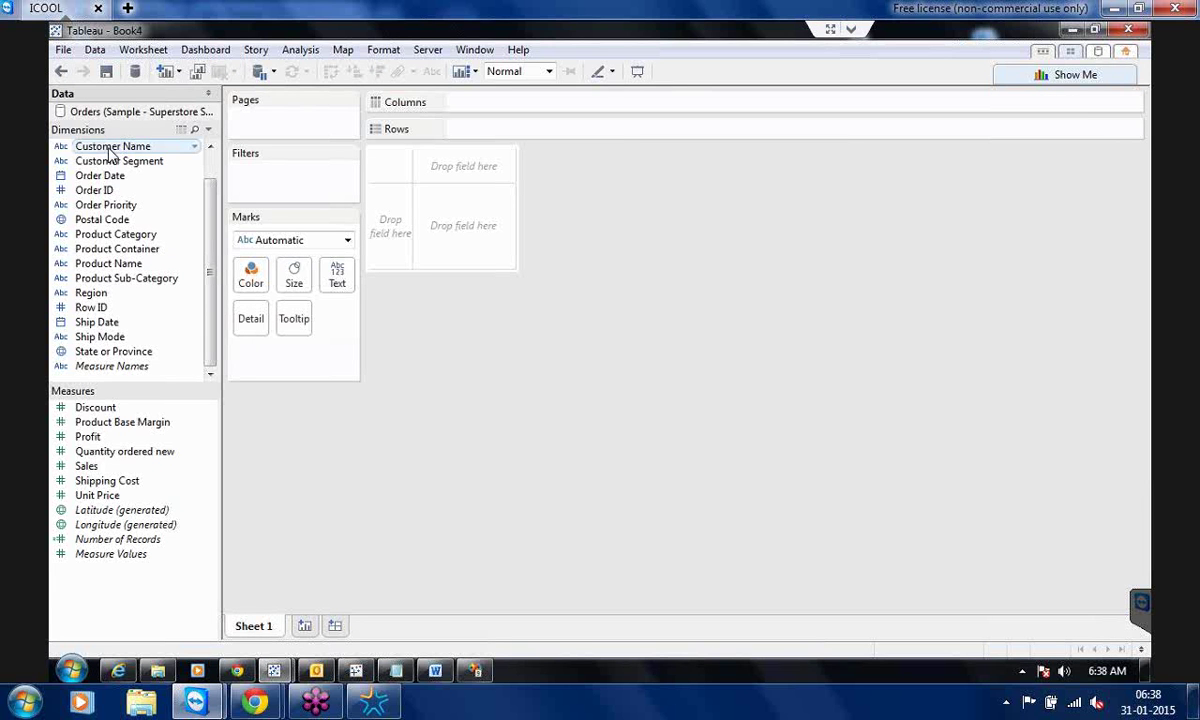
click(92, 406)
click(118, 481)
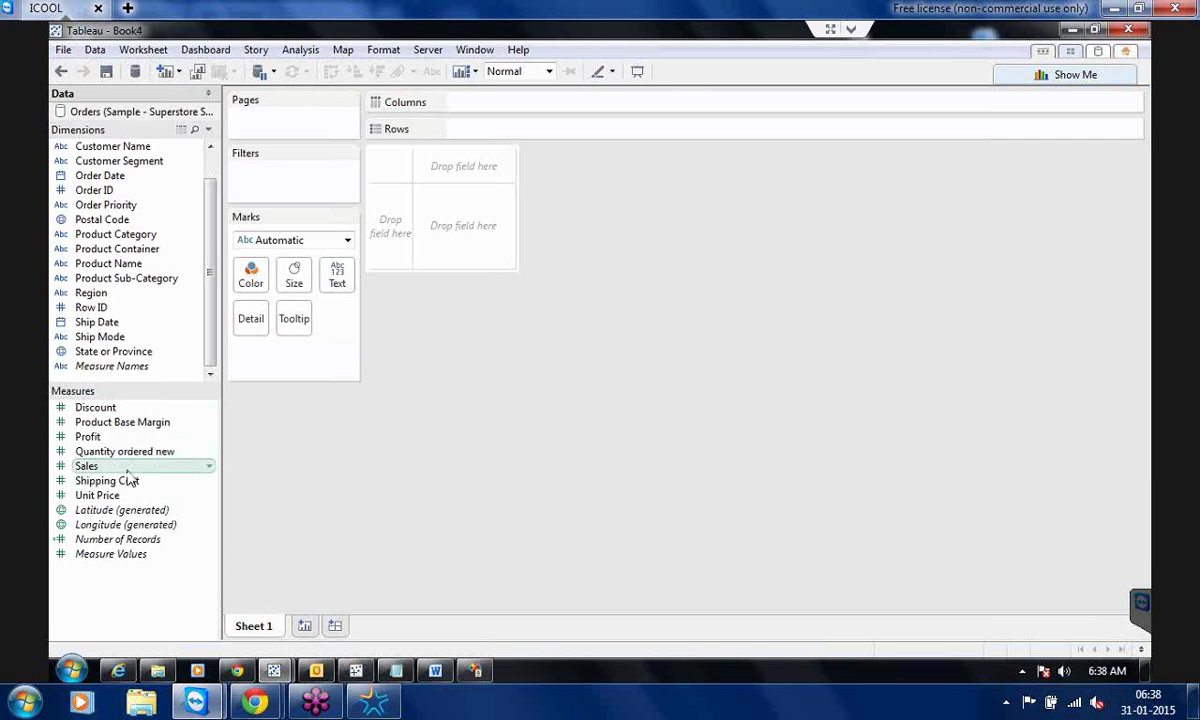
click(107, 196)
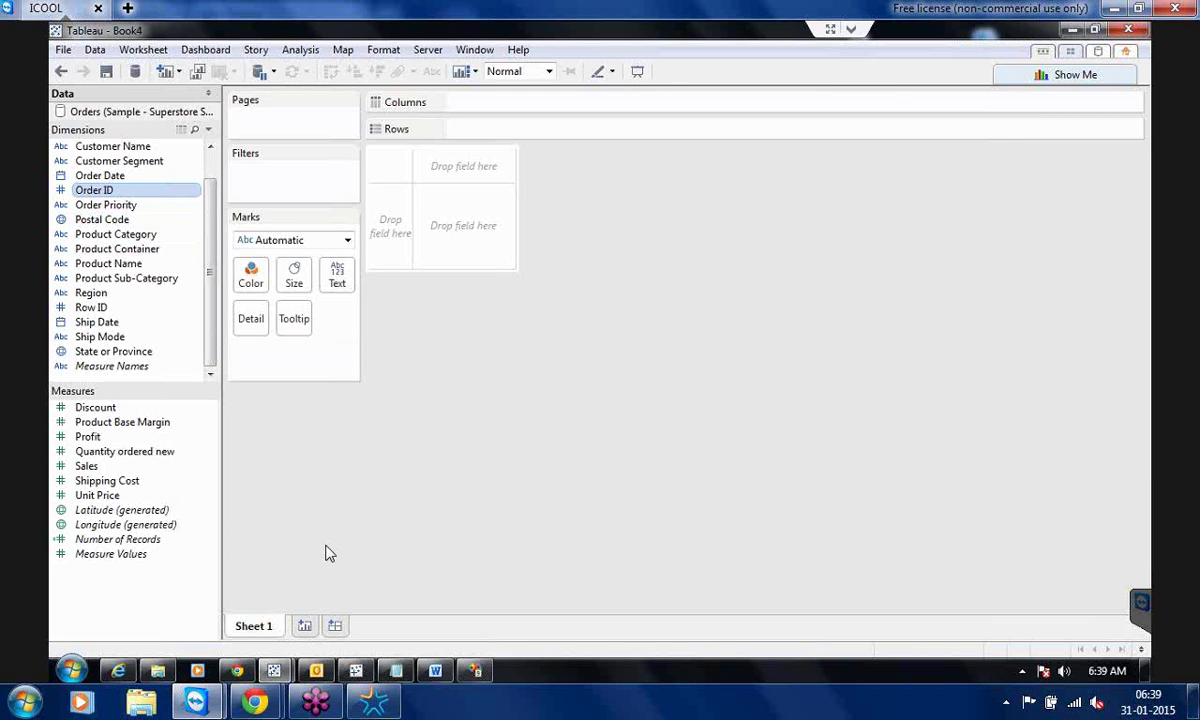
- Rename the worksheet Sheet 1 as map
double_click(266, 626)
text(ma)
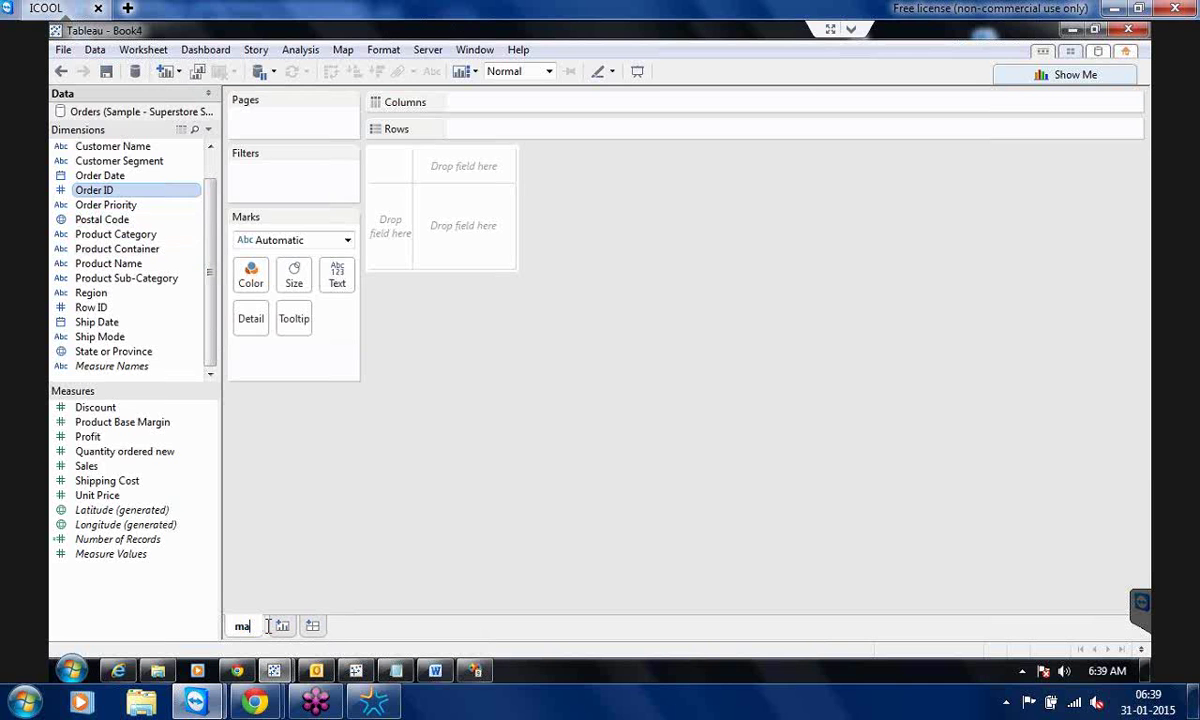
text(p)
click(321, 360)
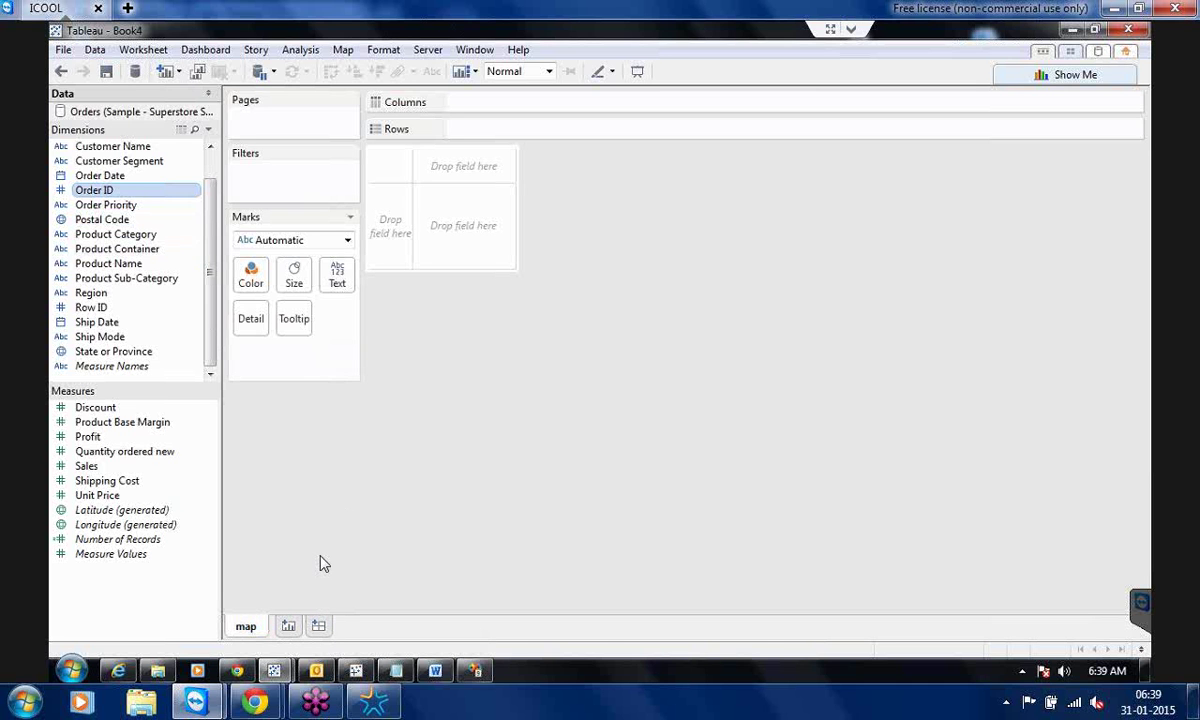
- Create a filled map from the State or Province dimension using Show Me
click(144, 356)
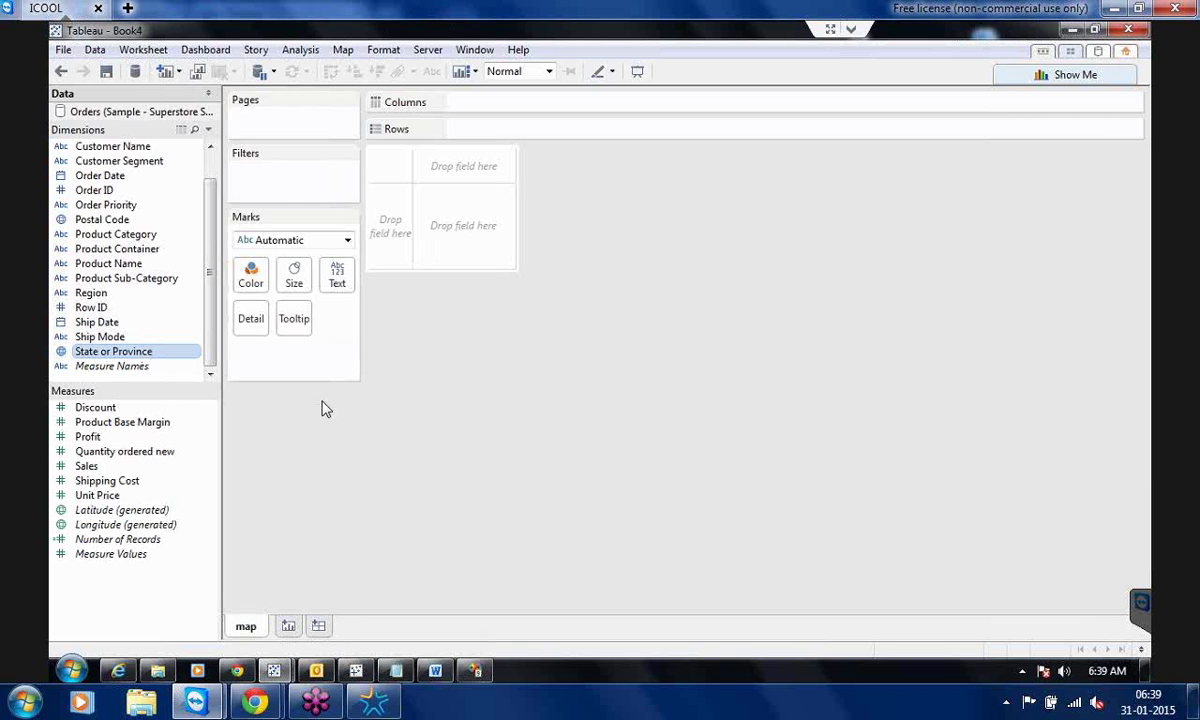
click(209, 95)
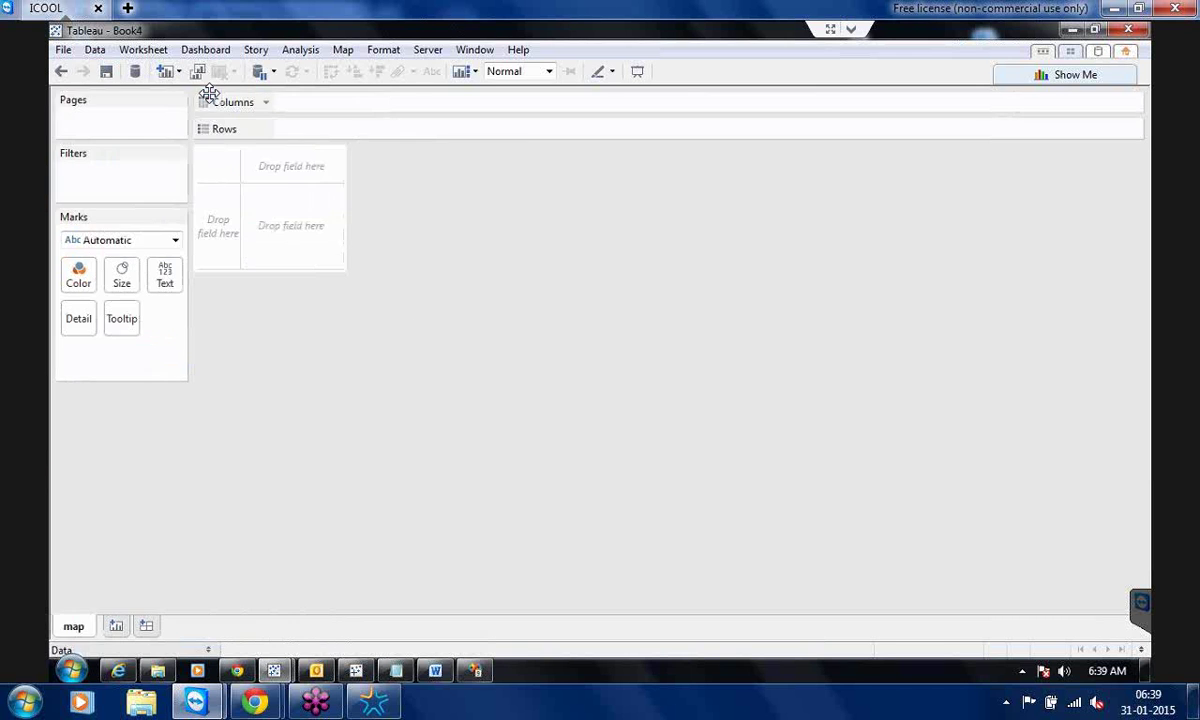
click(209, 651)
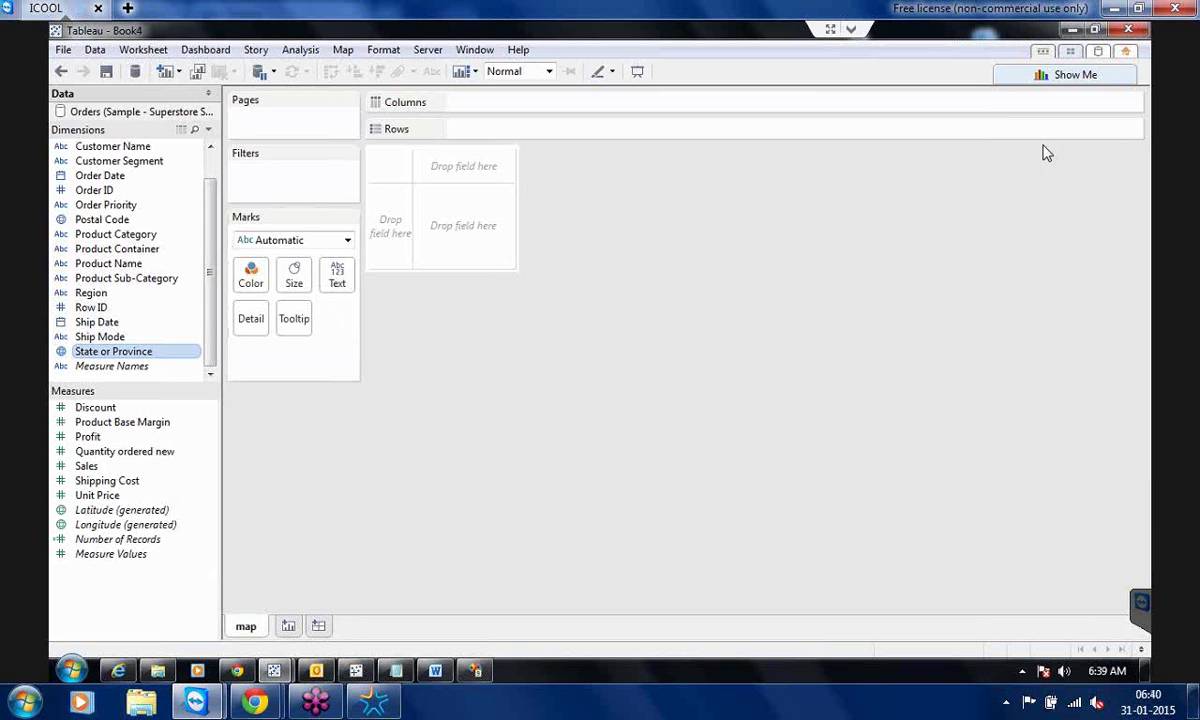
click(1050, 72)
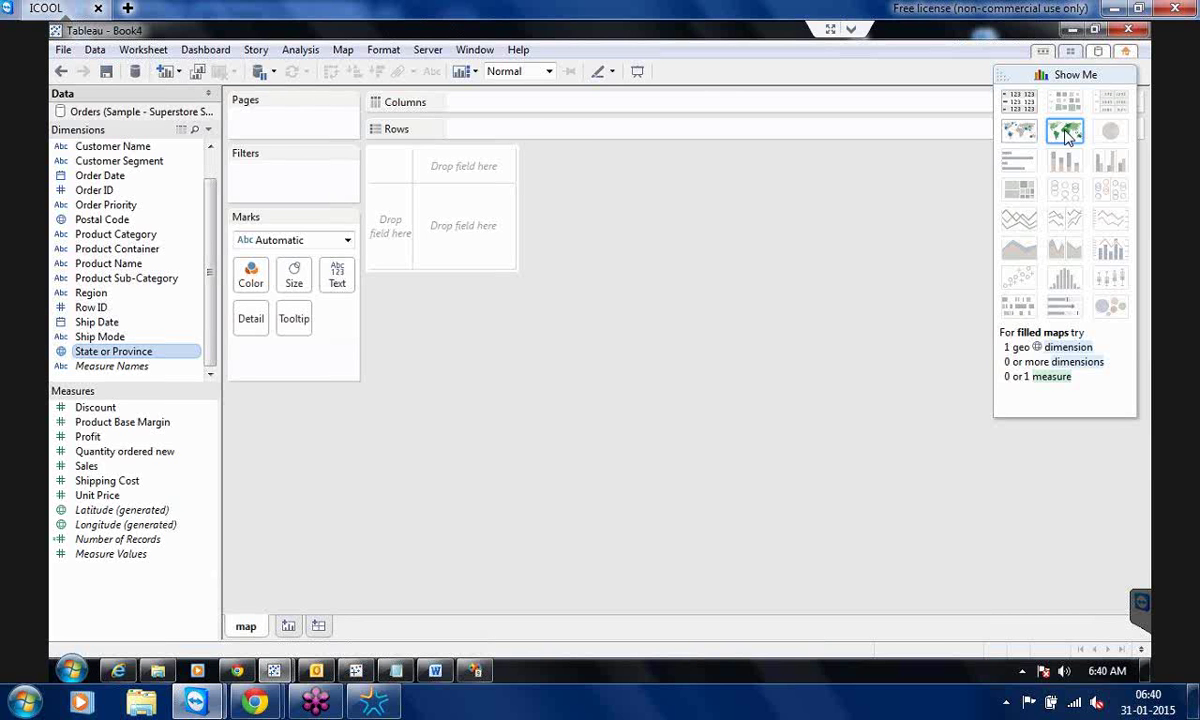
click(1066, 134)
click(998, 75)
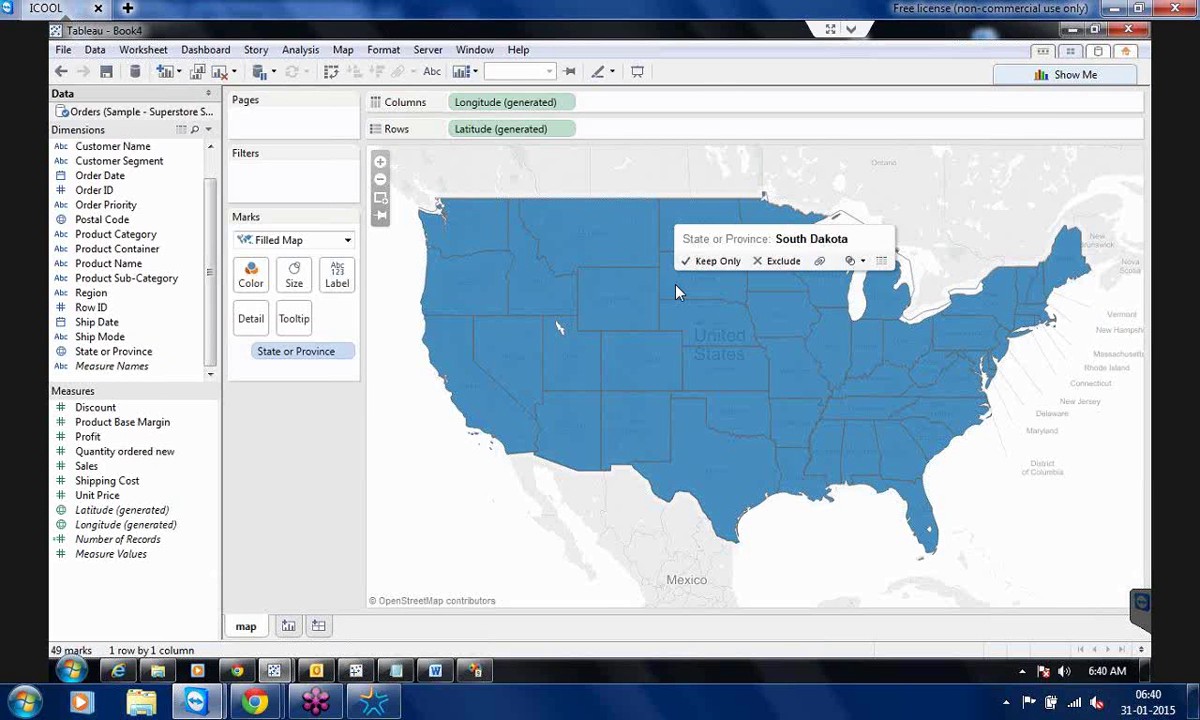
- Add the State or Province dimension as a label on the filled map
click(117, 353)
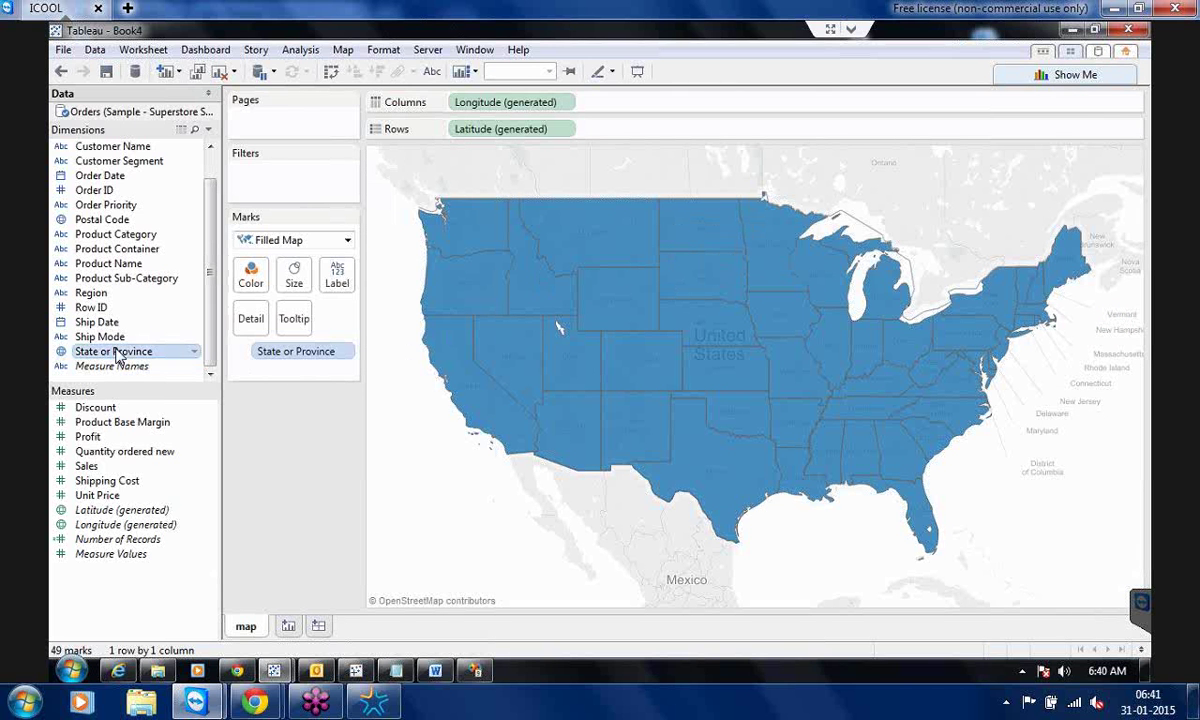
drag(117, 355, 312, 278)
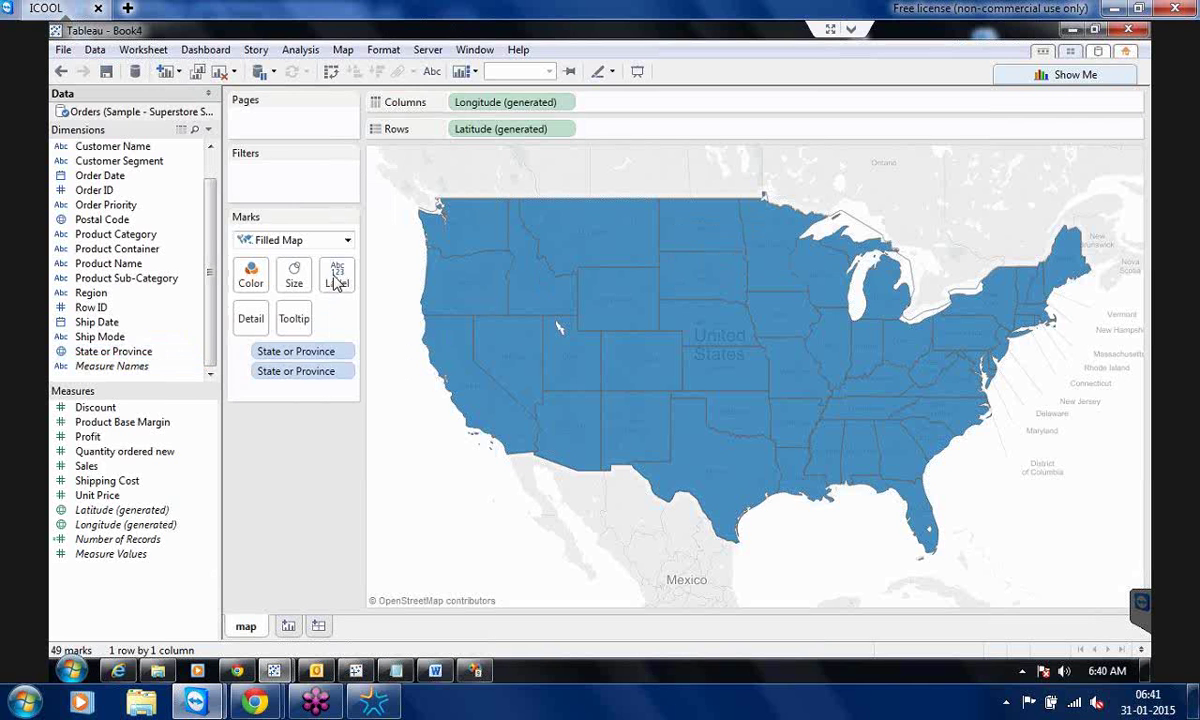
- Assign the second State or Province field on the Marks card to Label to label each state with its name
click(241, 373)
click(268, 420)
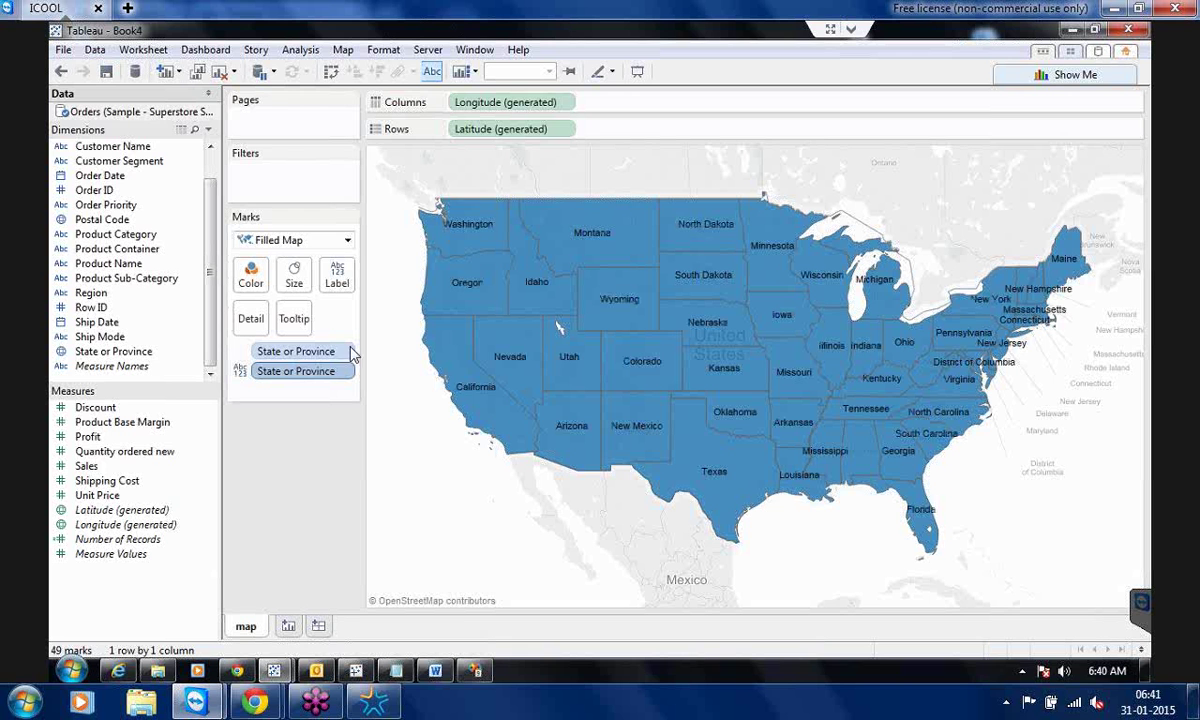
mouse_move(474, 246)
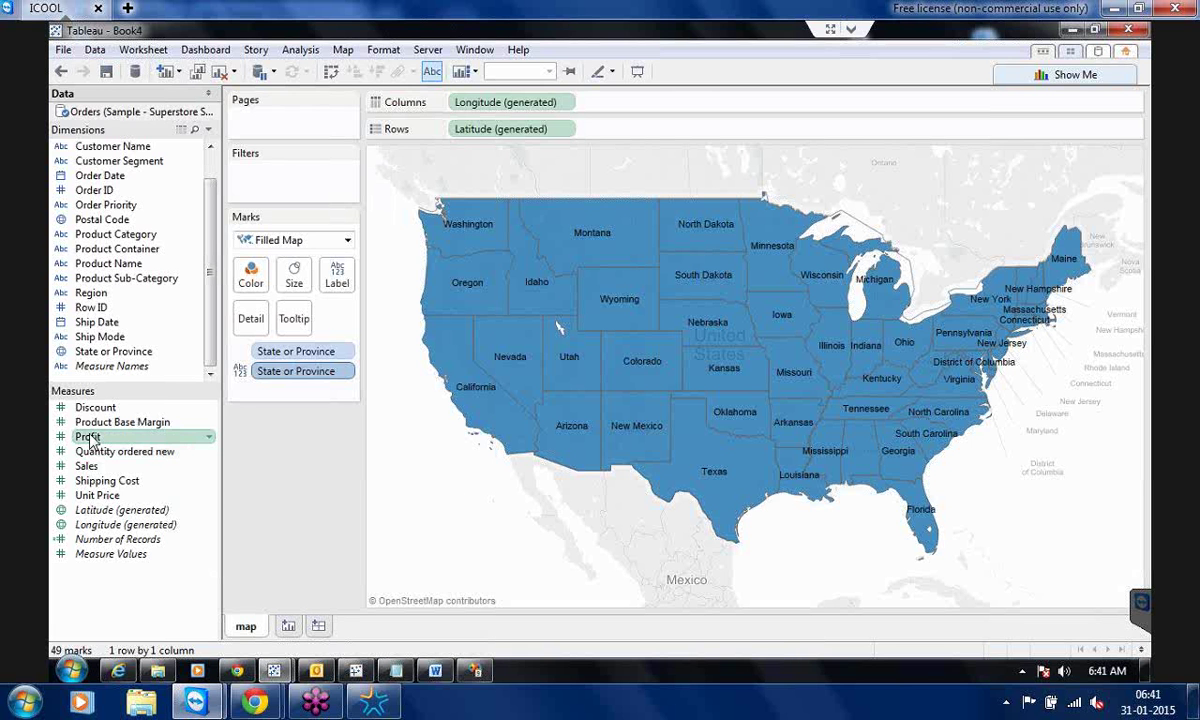
- Color the states of the filled map by the Profit measure
drag(88, 437, 245, 285)
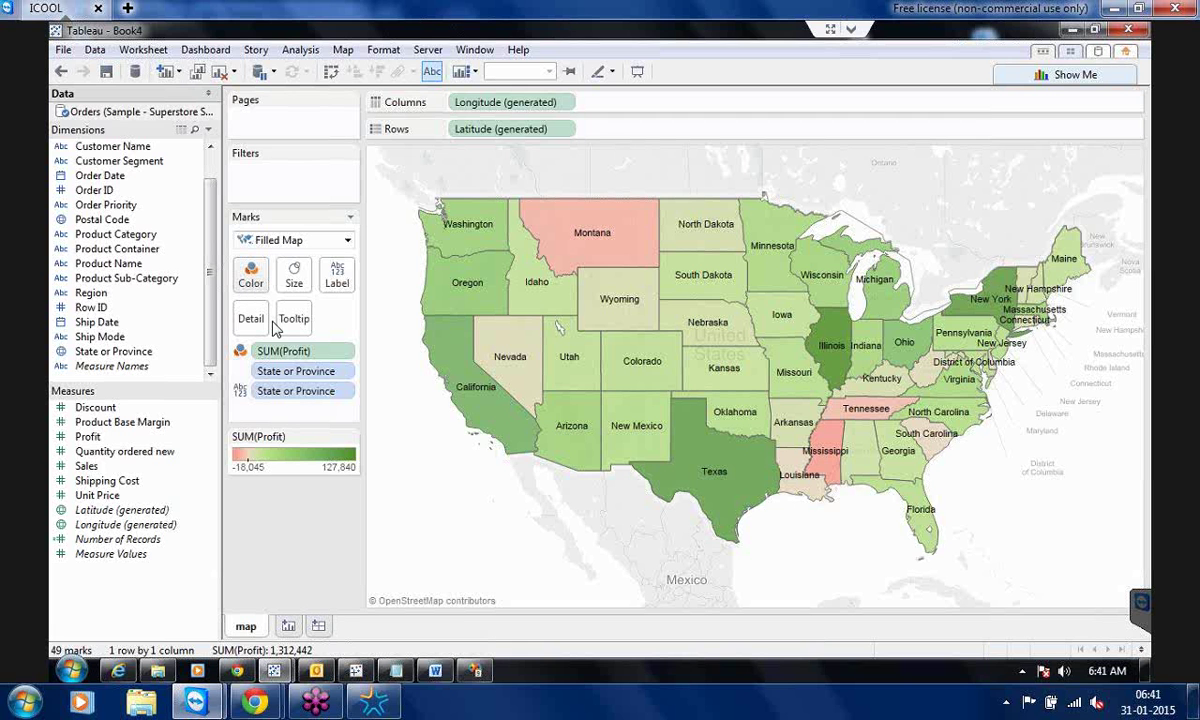
click(350, 438)
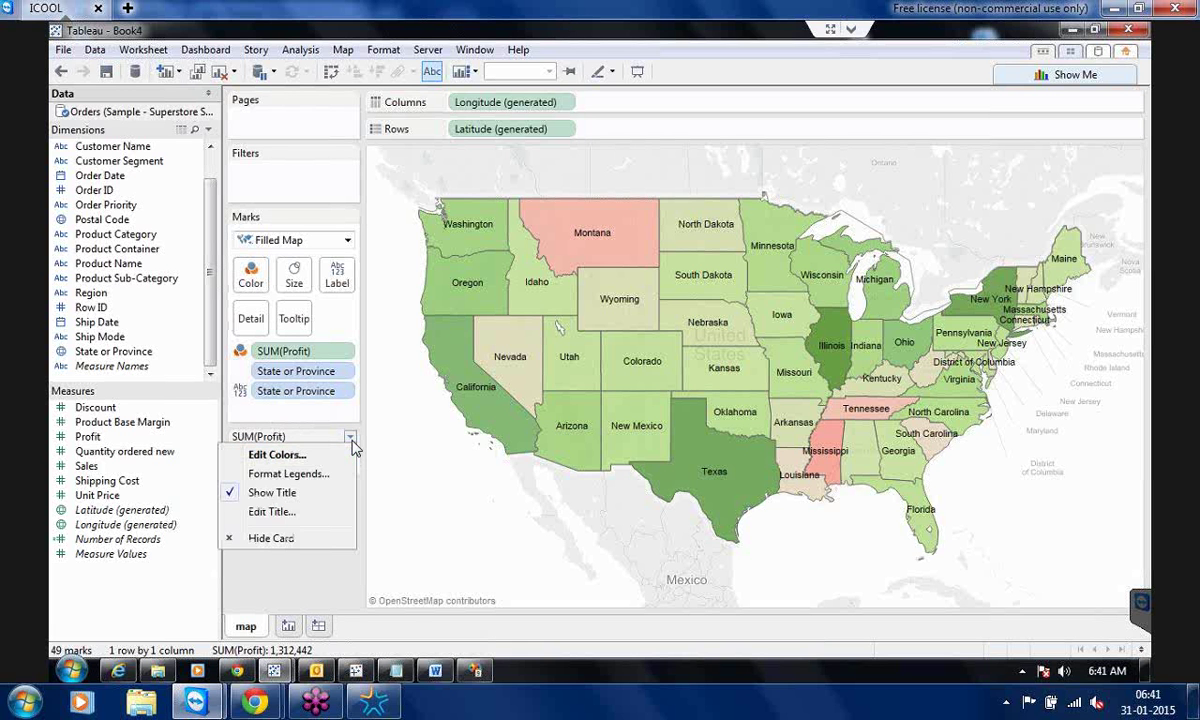
click(395, 476)
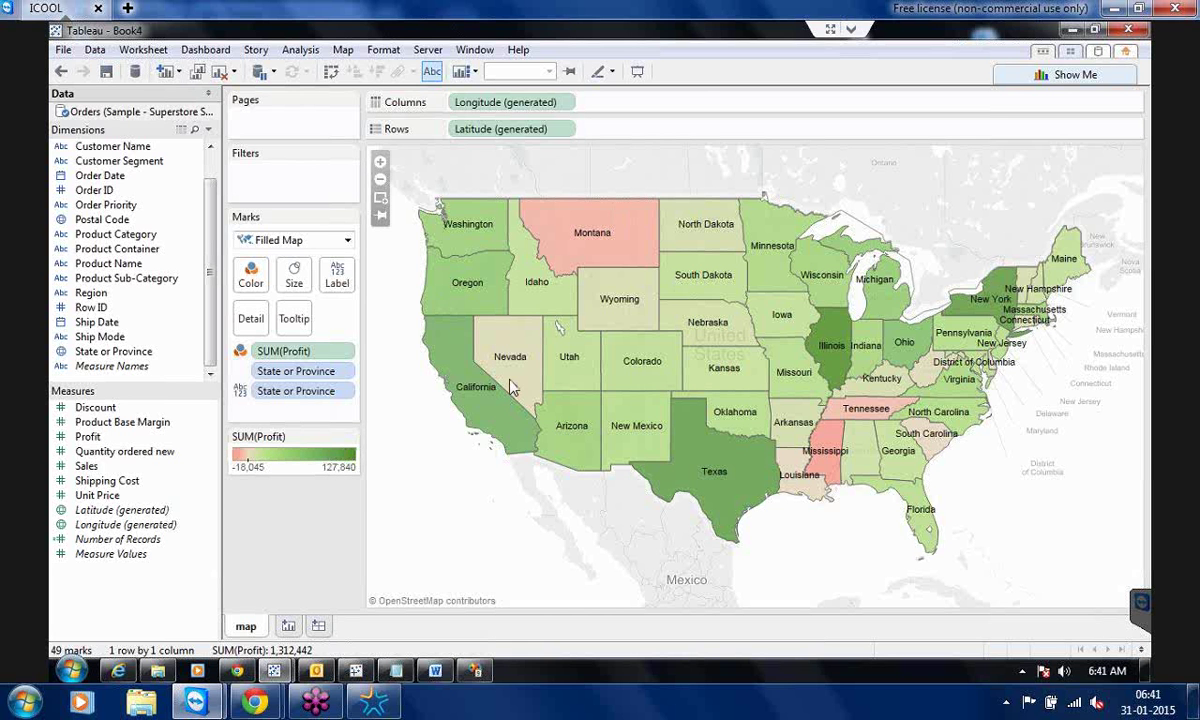
- Inspect the Montana, Mississippi and Illinois marks, and add SUM(Profit) as a second label on the map
mouse_move(575, 255)
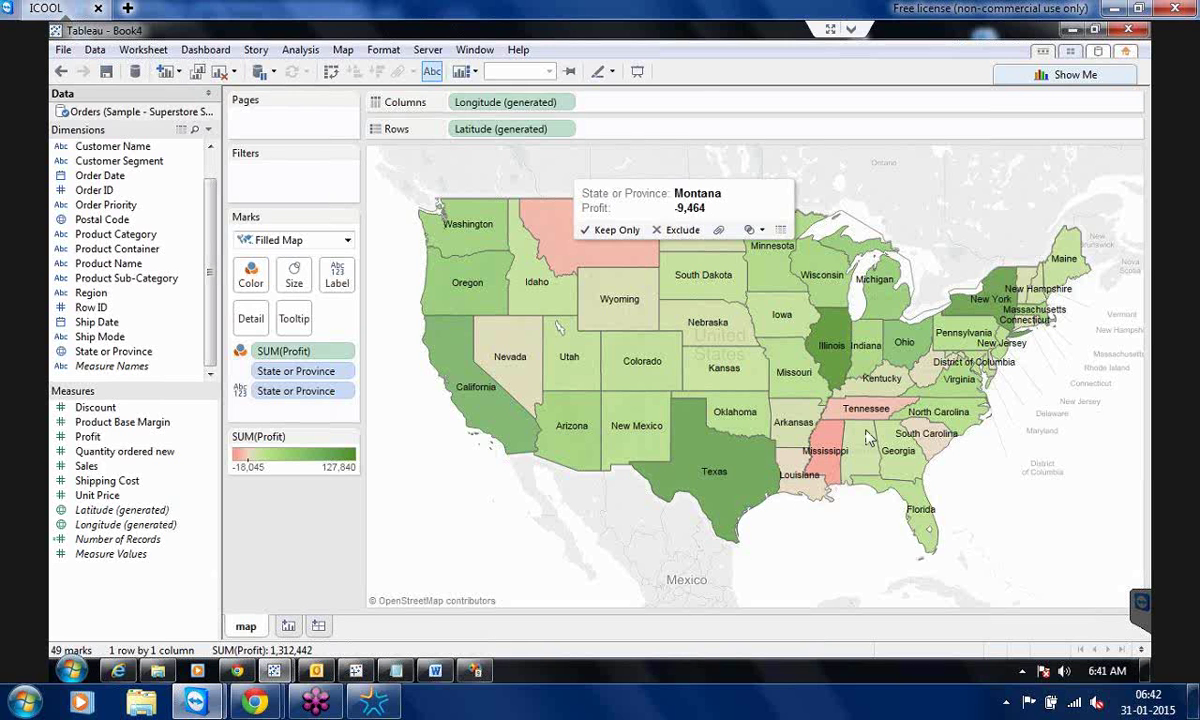
mouse_move(826, 466)
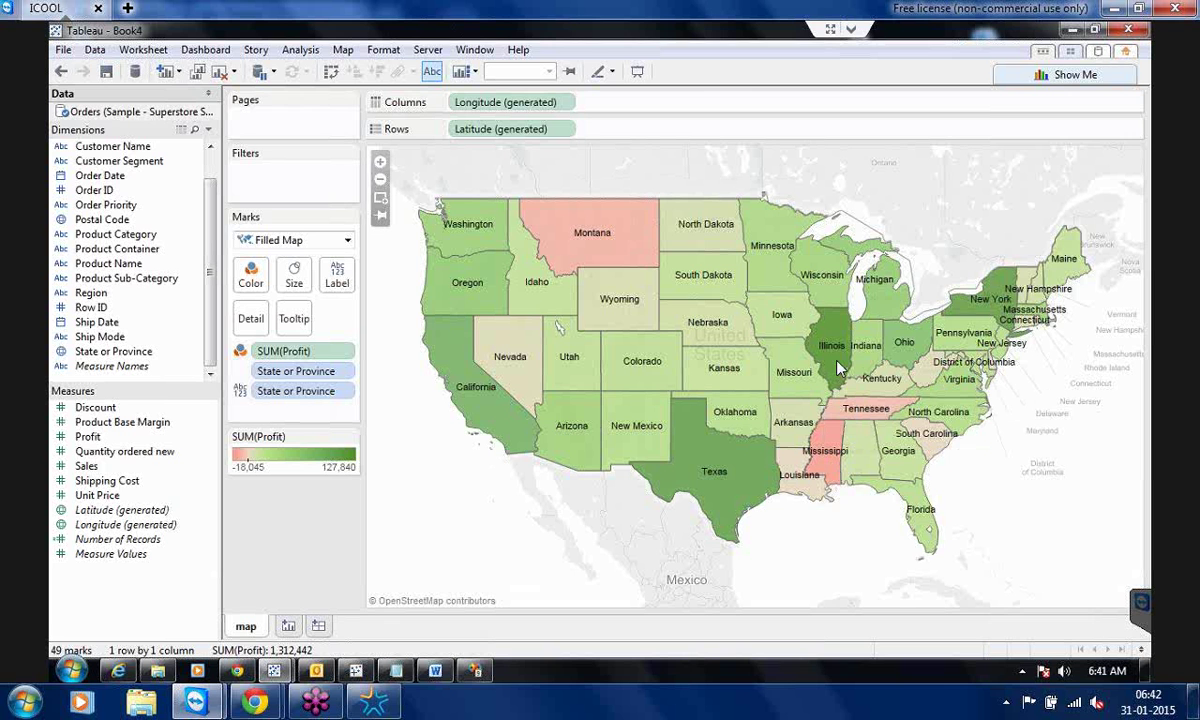
mouse_move(838, 368)
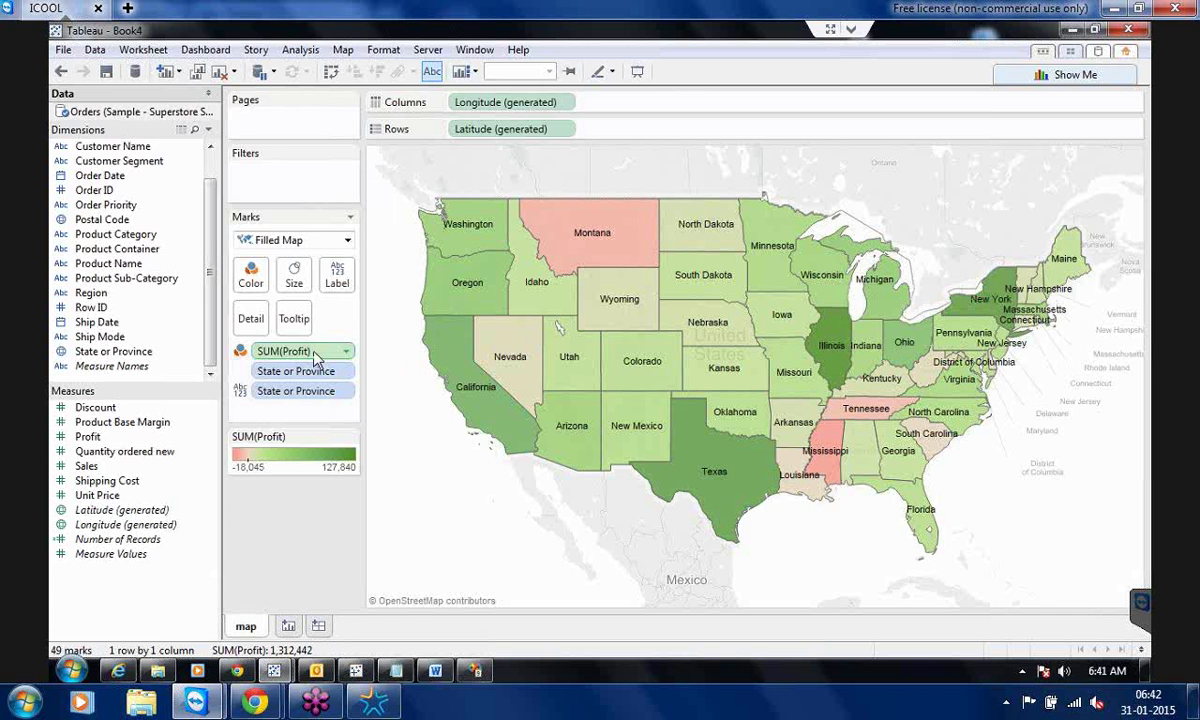
drag(313, 353, 335, 285)
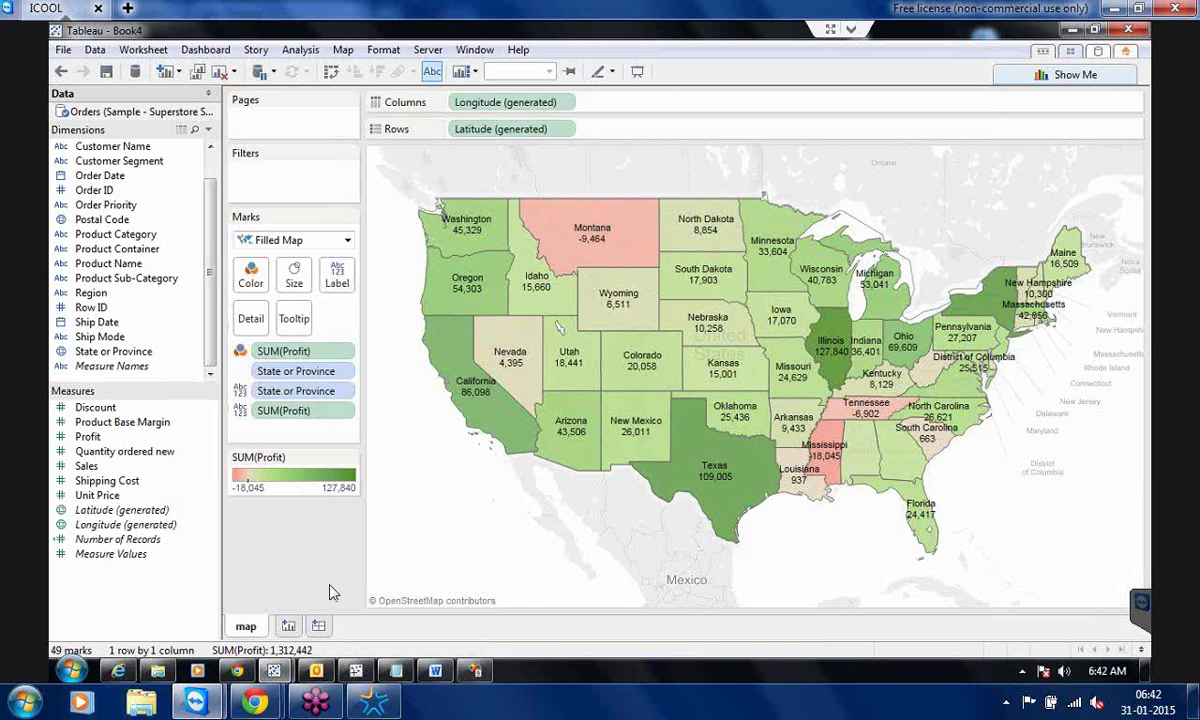
- Create a new worksheet and name it bar
click(288, 627)
double_click(288, 627)
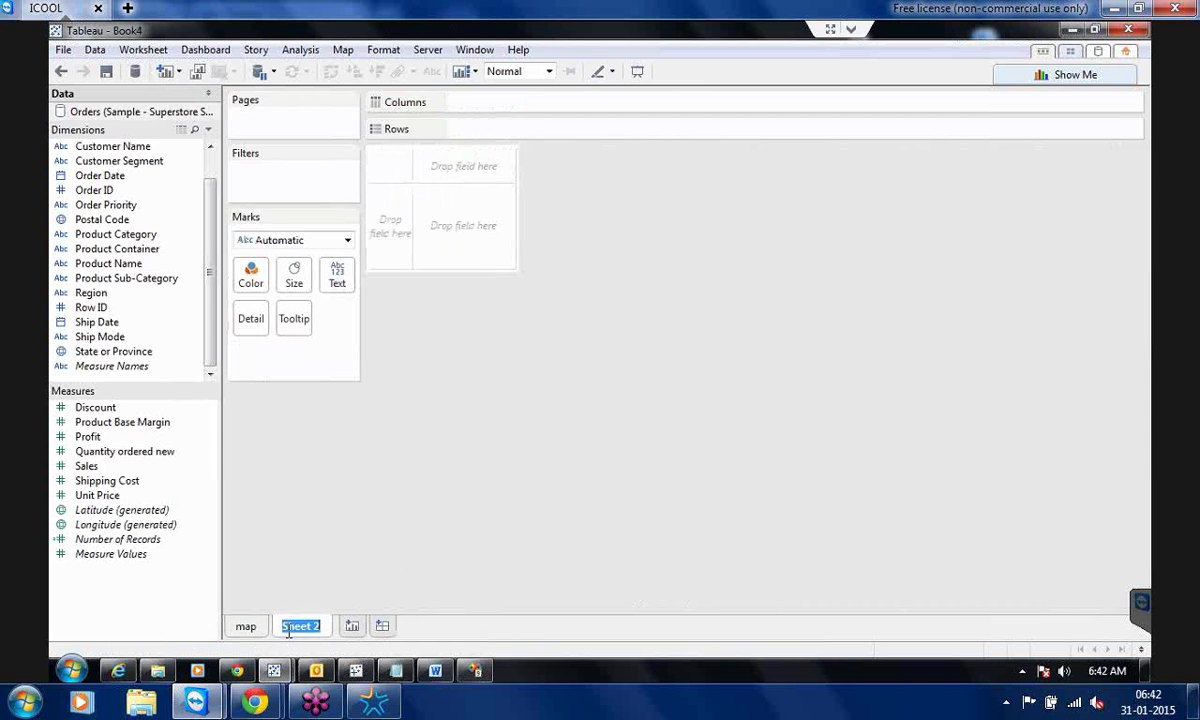
text(bar)
key(Return)
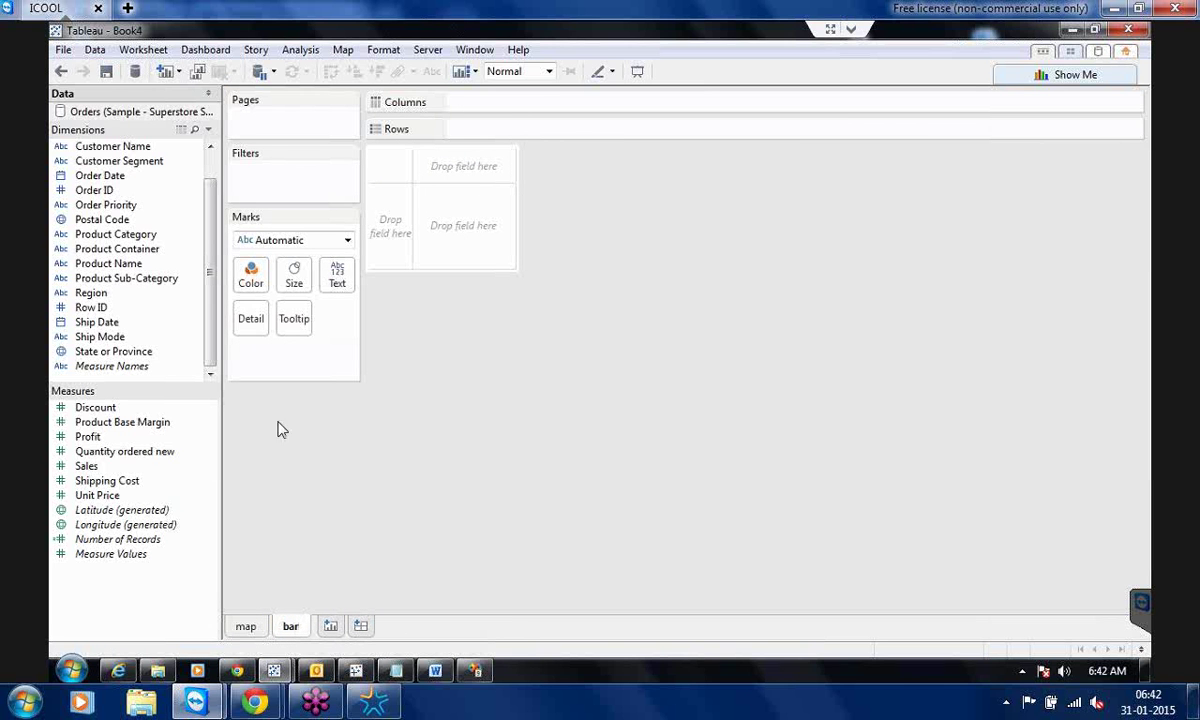
- Break the bar worksheet's rows down by State or Province and Product Category
click(140, 355)
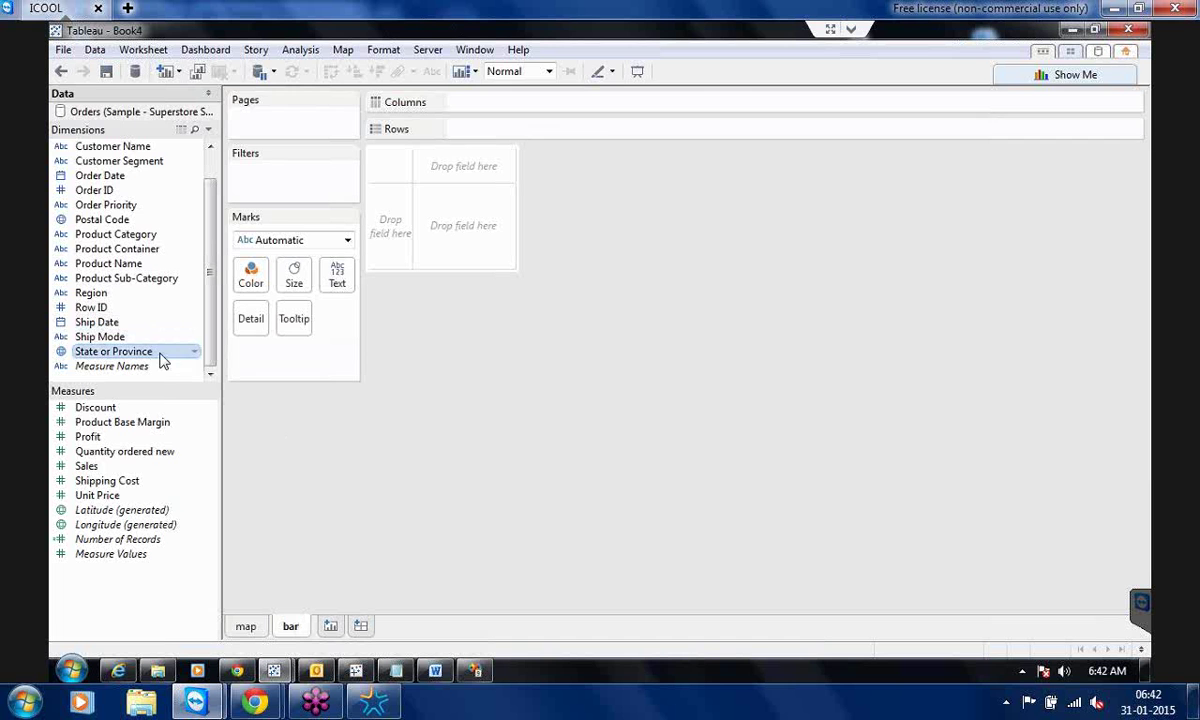
drag(163, 362, 590, 132)
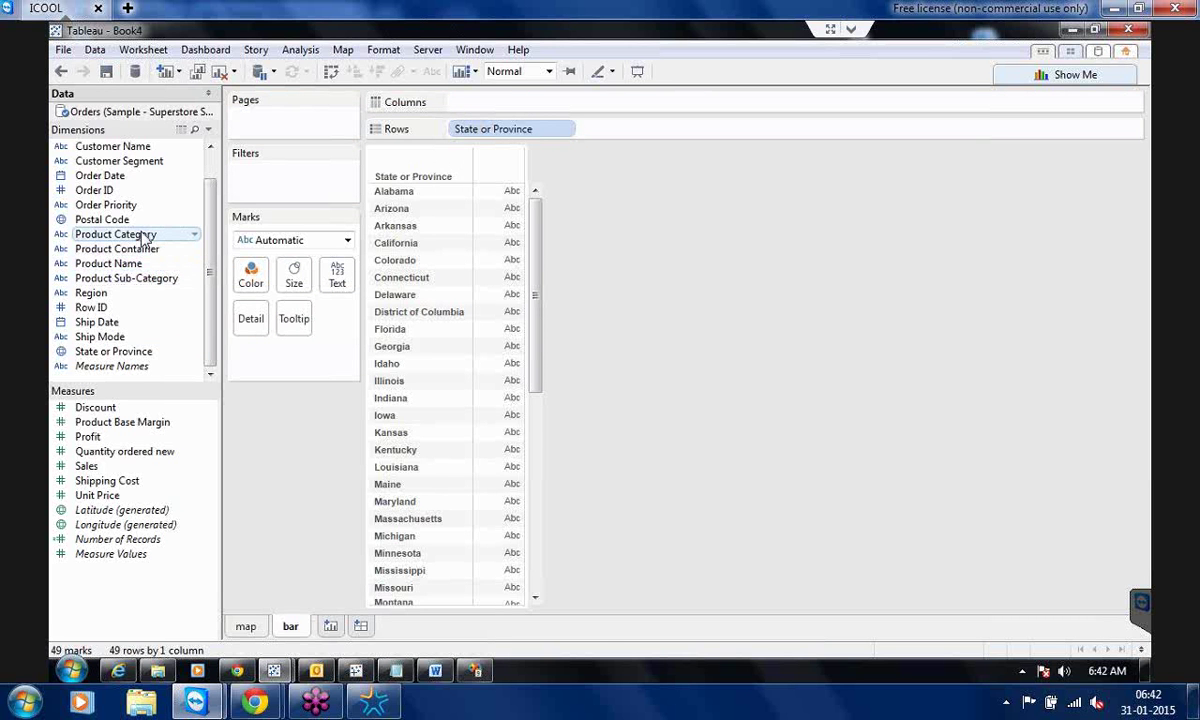
drag(145, 236, 670, 133)
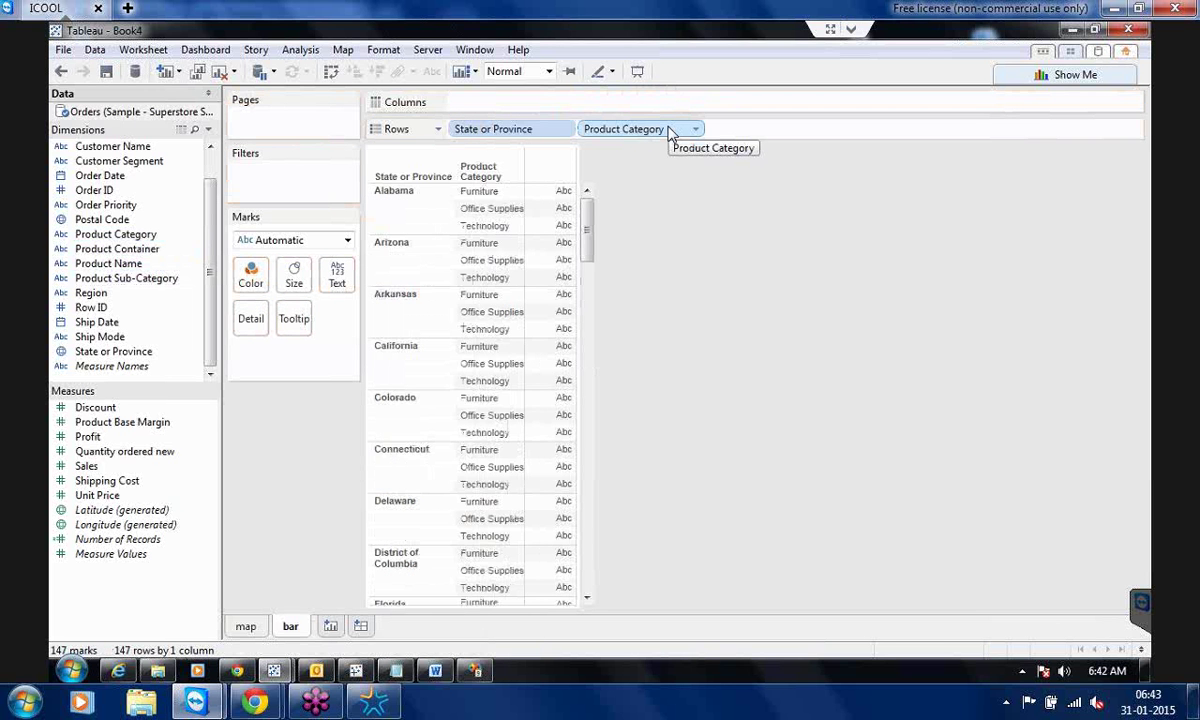
- Plot SUM(Sales) on Columns as horizontal bars and label each bar with its SUM(Sales) value
click(96, 467)
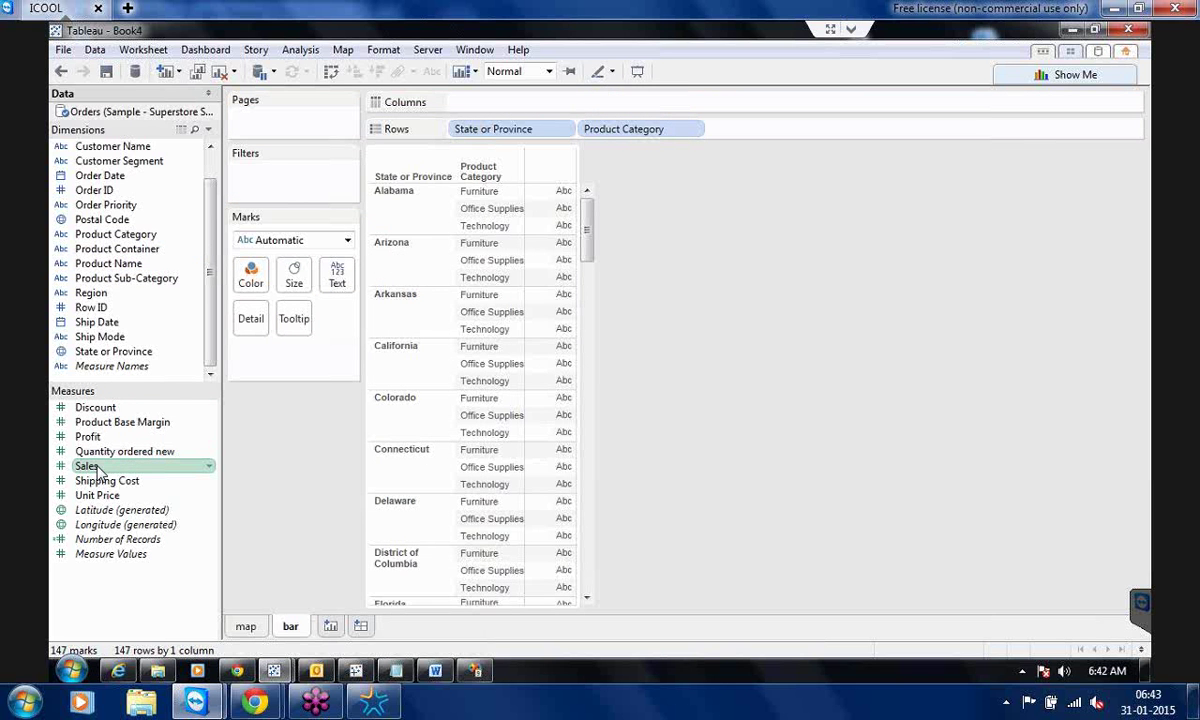
double_click(98, 472)
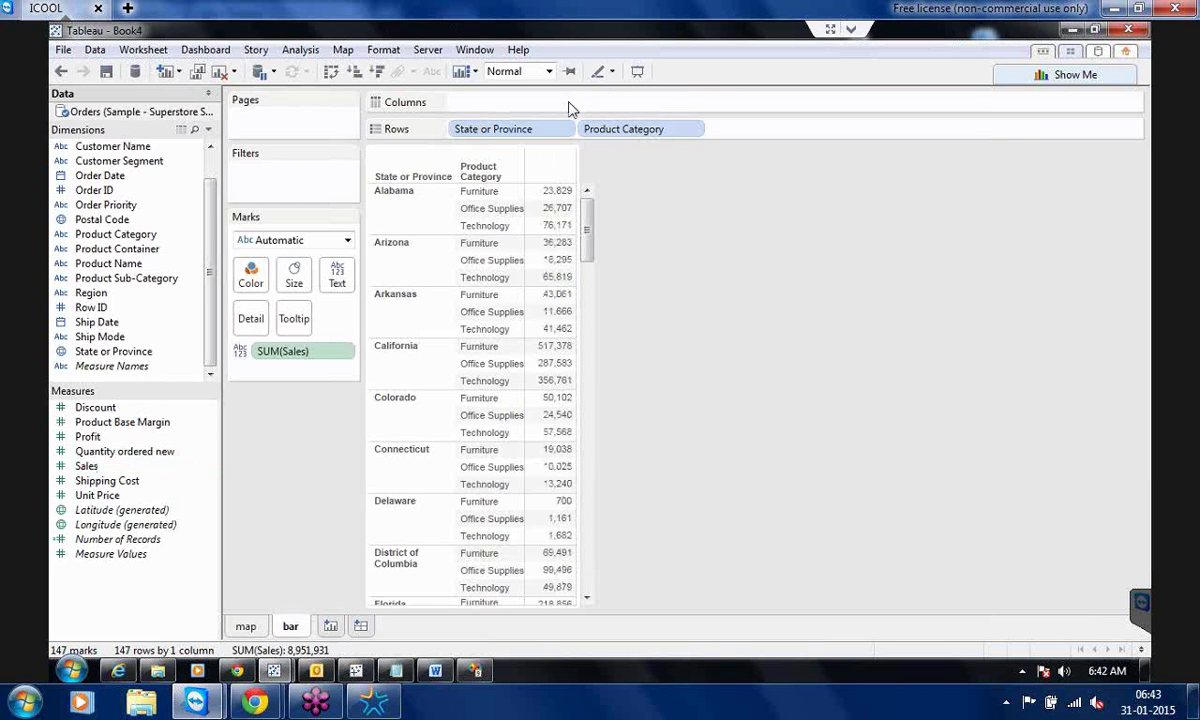
click(300, 353)
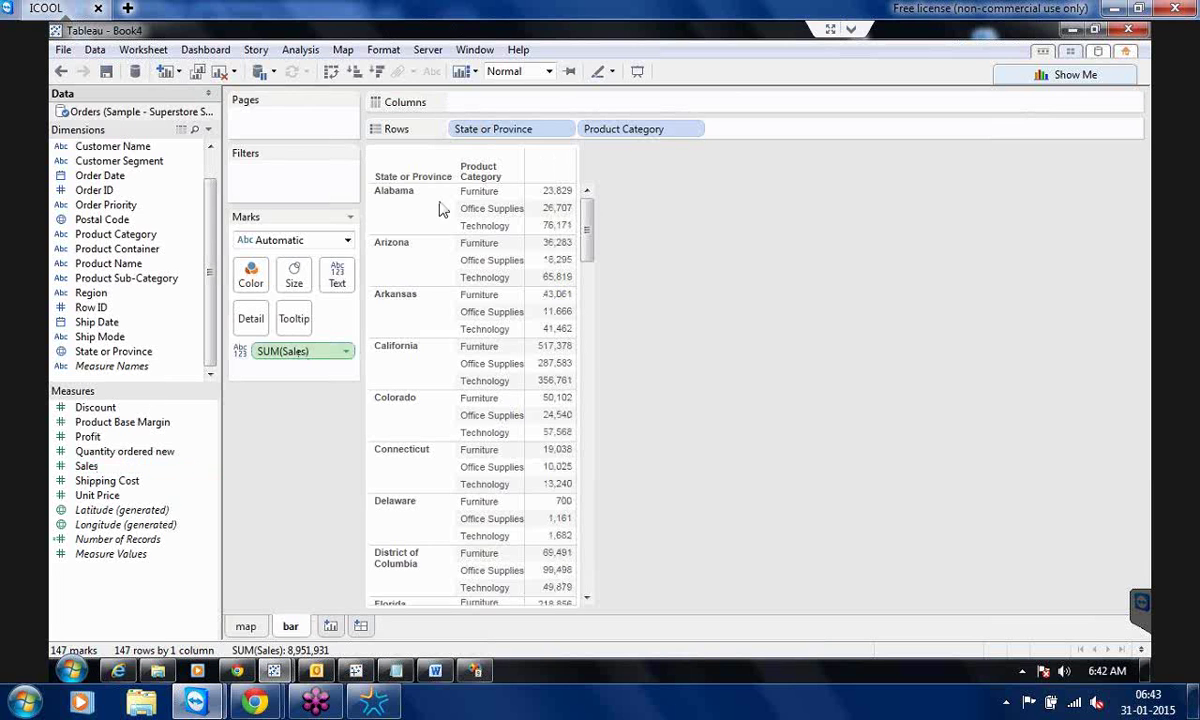
drag(530, 120, 536, 103)
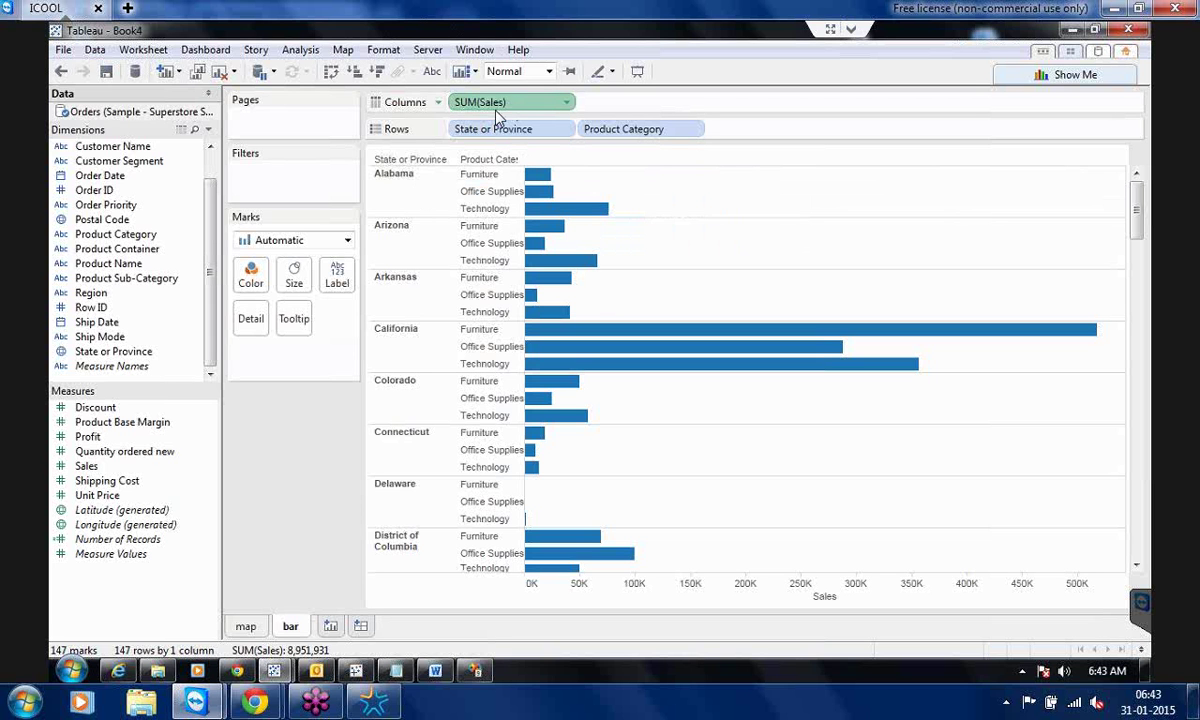
drag(497, 113, 337, 288)
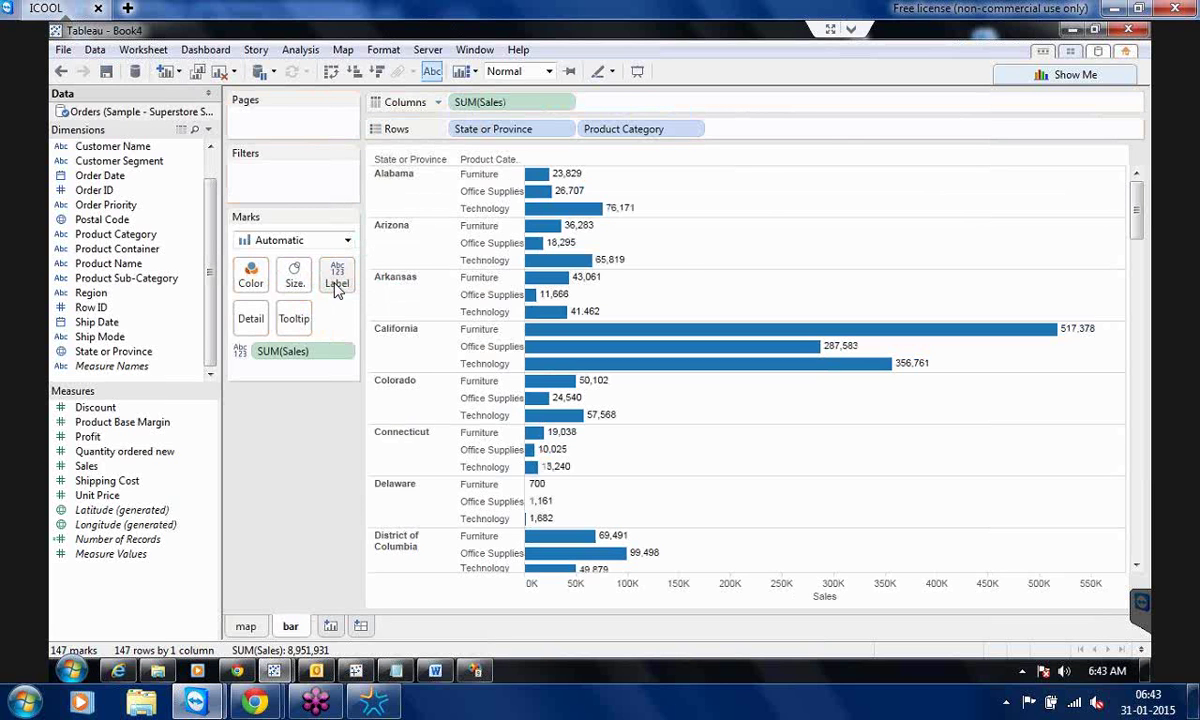
mouse_move(617, 273)
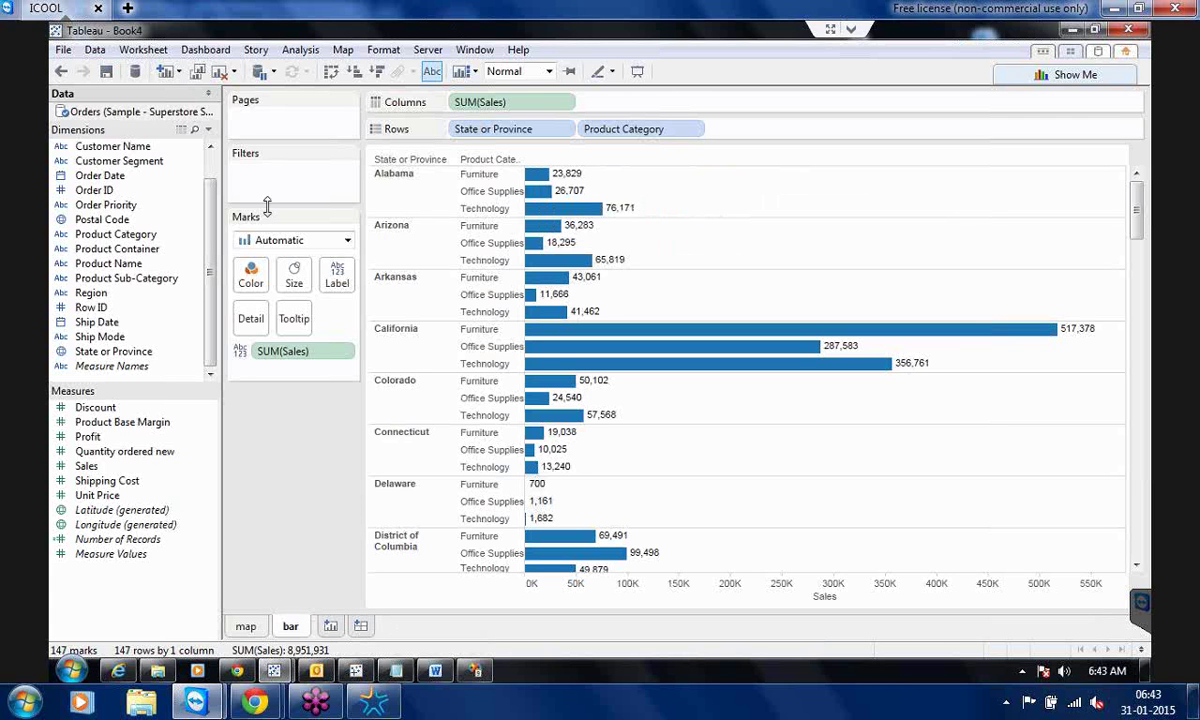
- Create a new dashboard and set its new objects to Floating
click(197, 52)
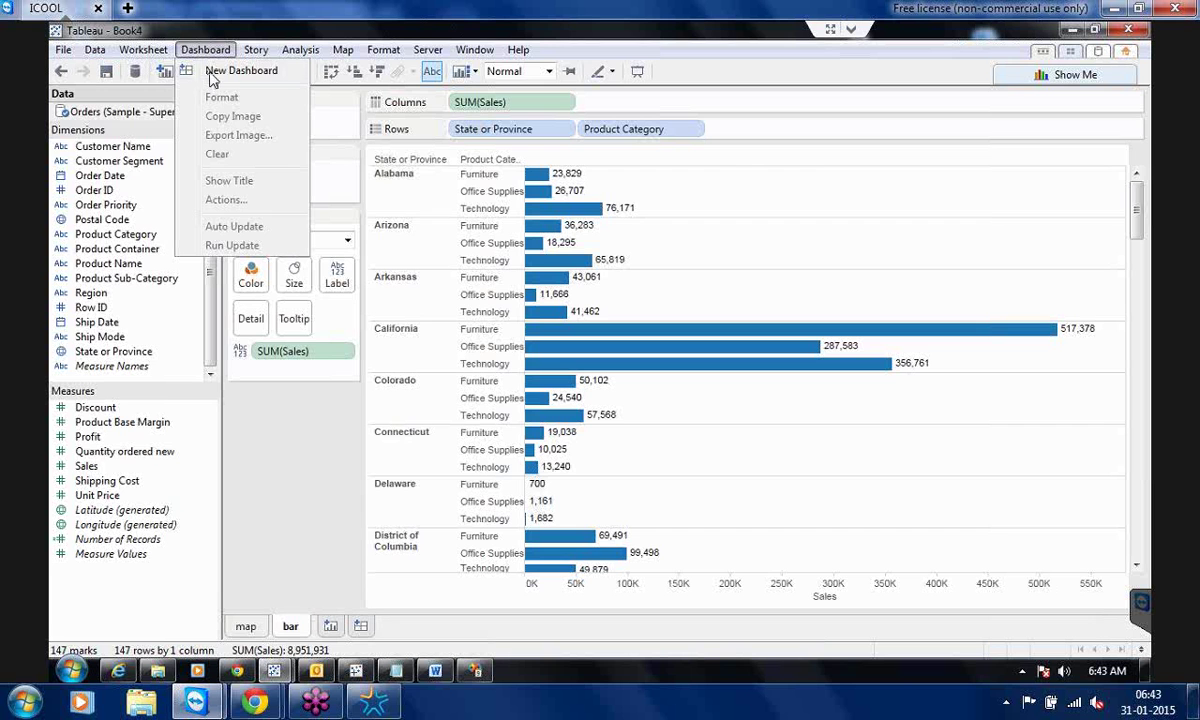
click(213, 76)
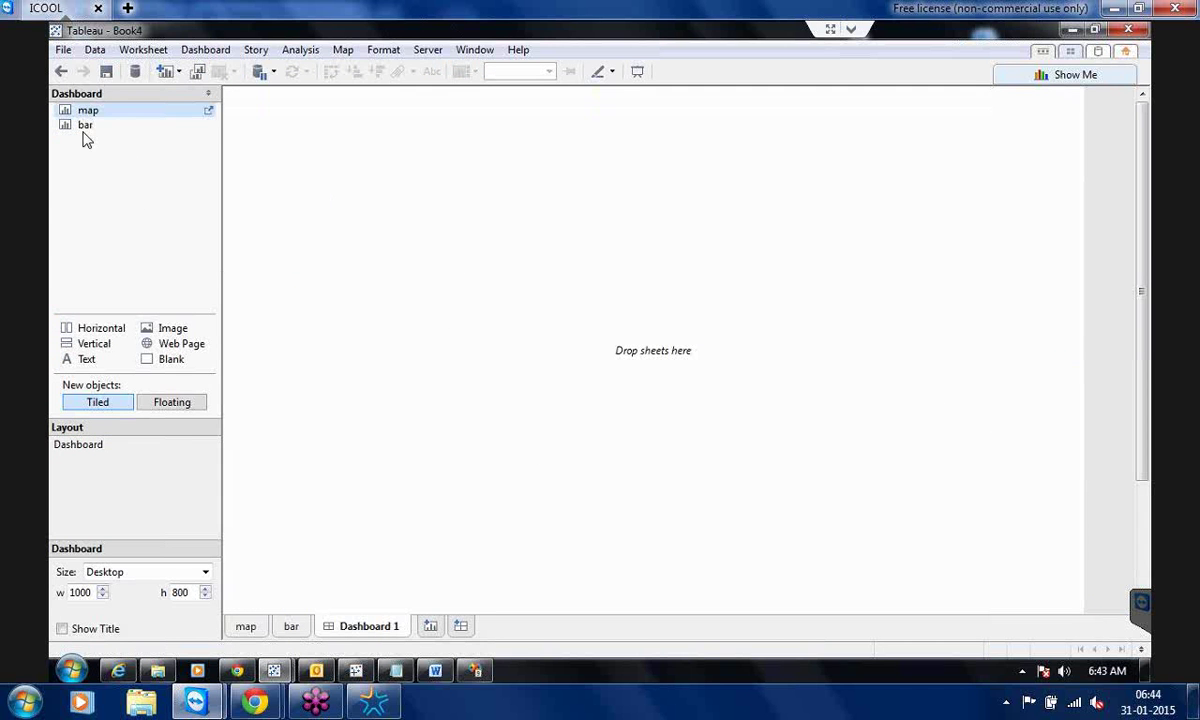
click(170, 406)
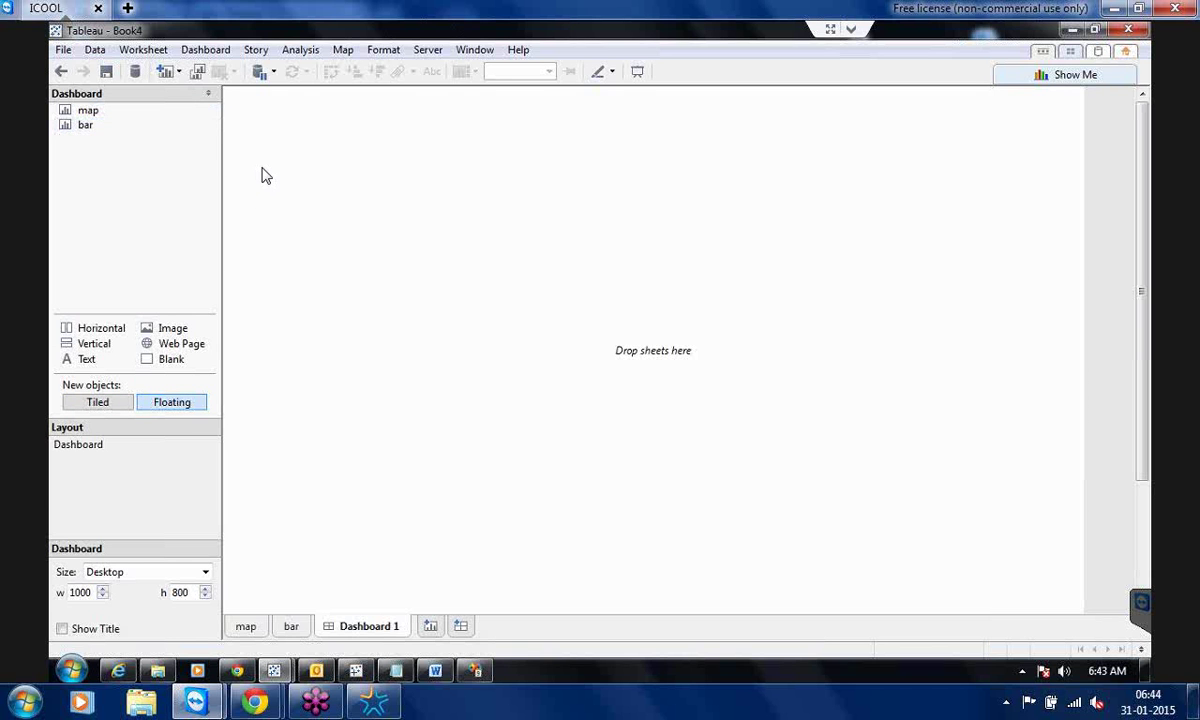
- Place the map sheet in the dashboard's upper-left corner and enlarge it to about 539 by 454
click(90, 113)
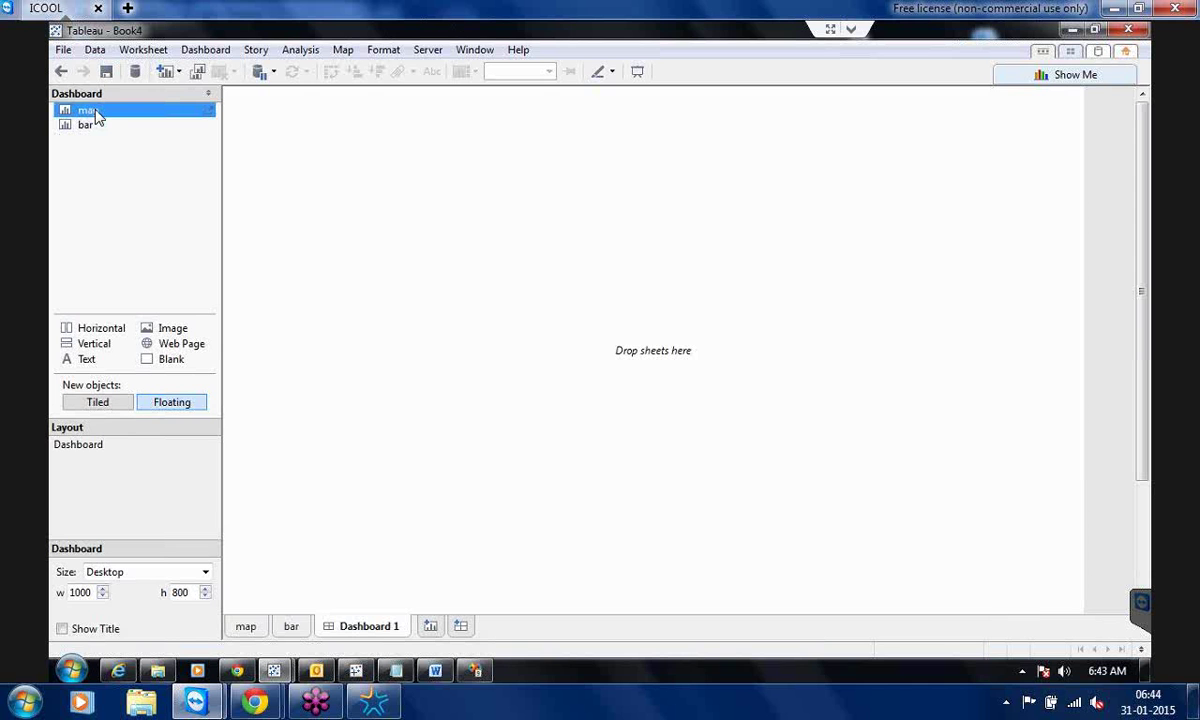
drag(95, 118, 233, 112)
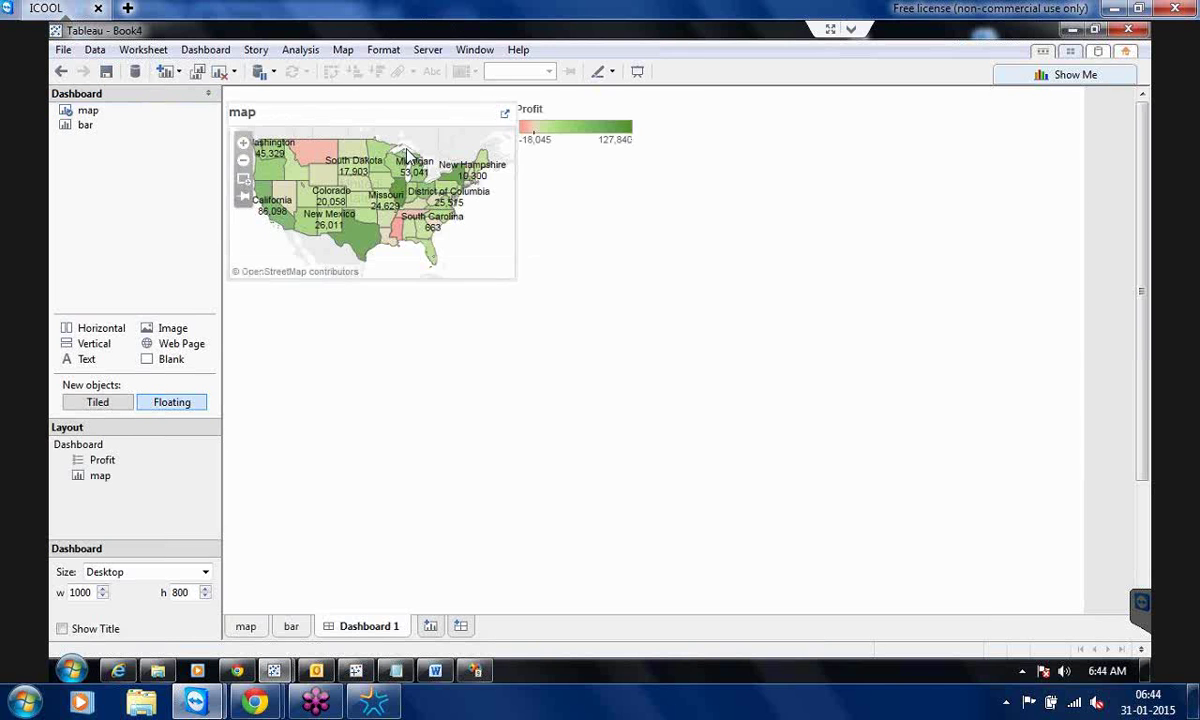
click(489, 270)
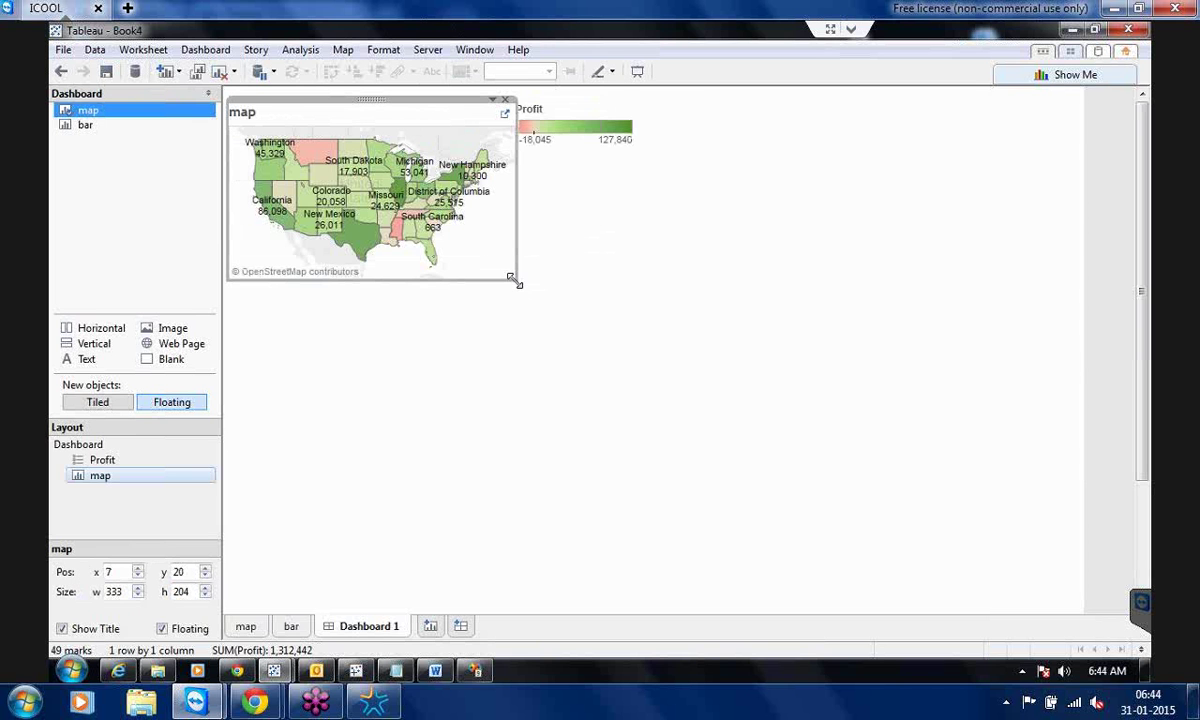
drag(516, 282, 694, 495)
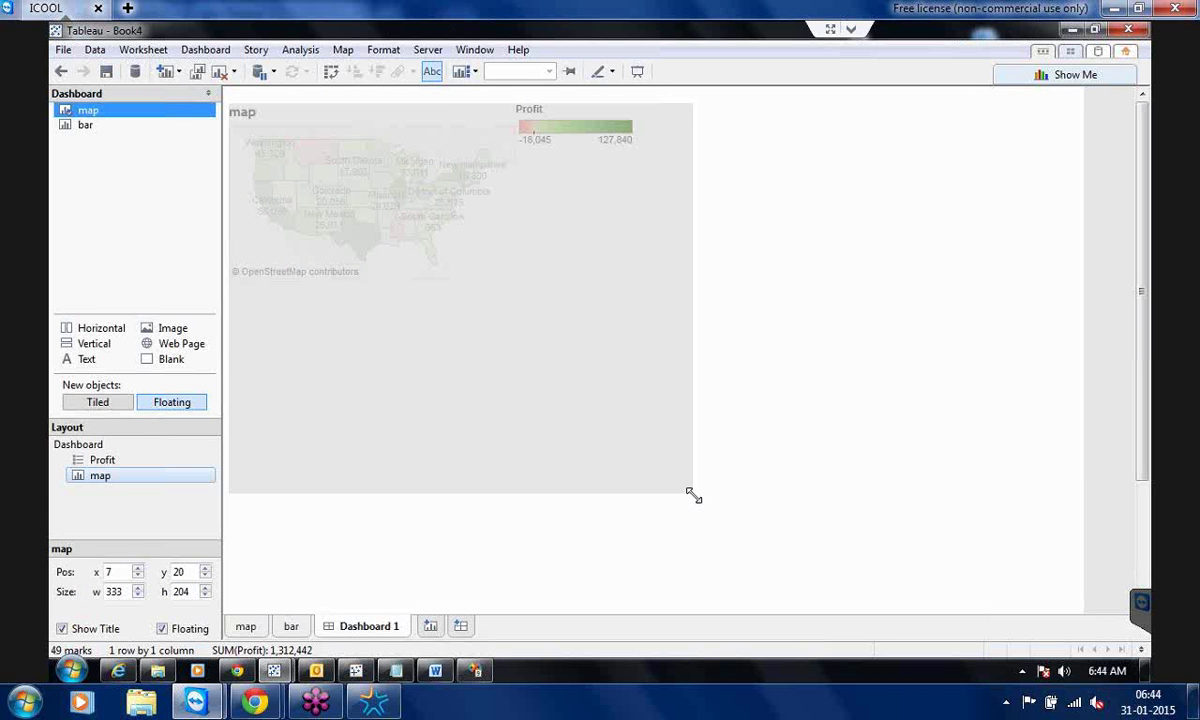
drag(694, 495, 694, 495)
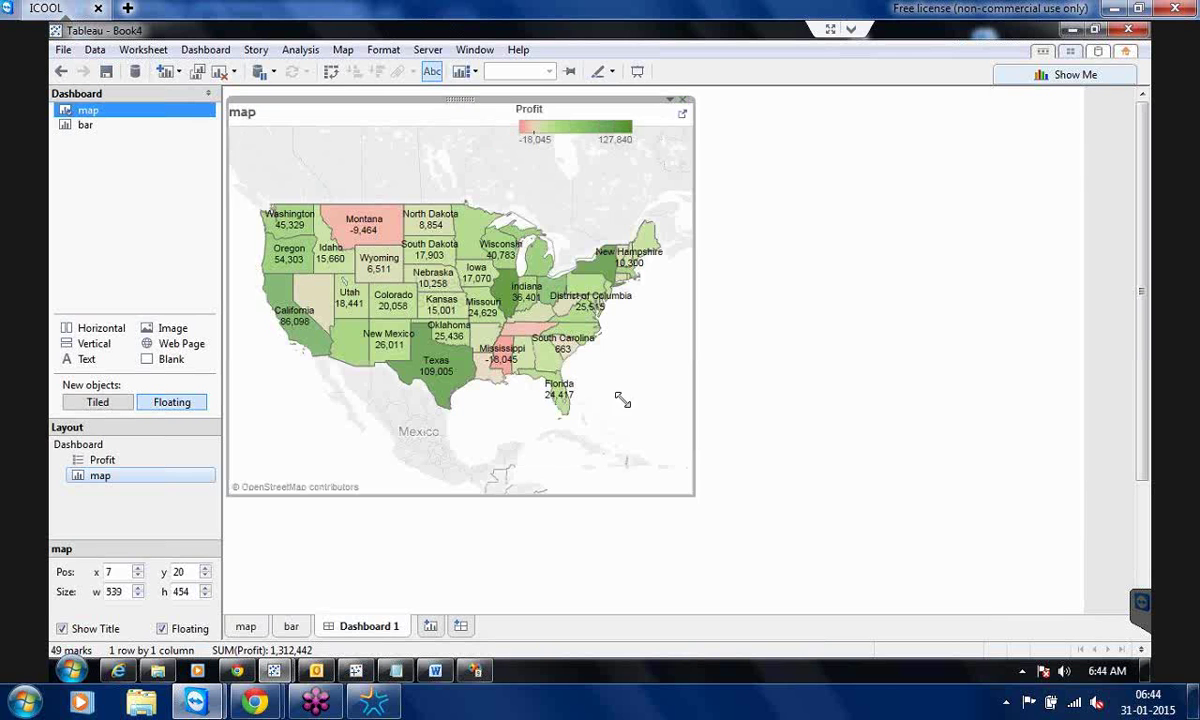
- Move the Profit legend over the map's upper-right corner, at about x 397, y 59, and hide the legend's title
click(578, 124)
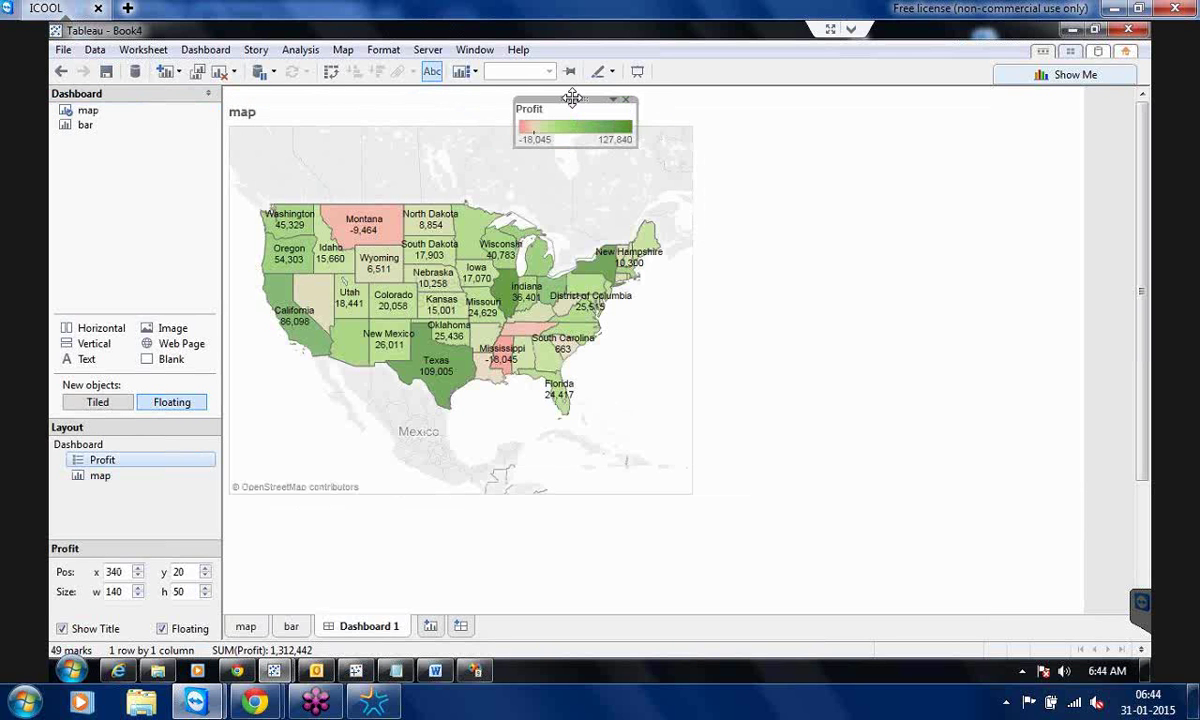
drag(571, 97, 573, 102)
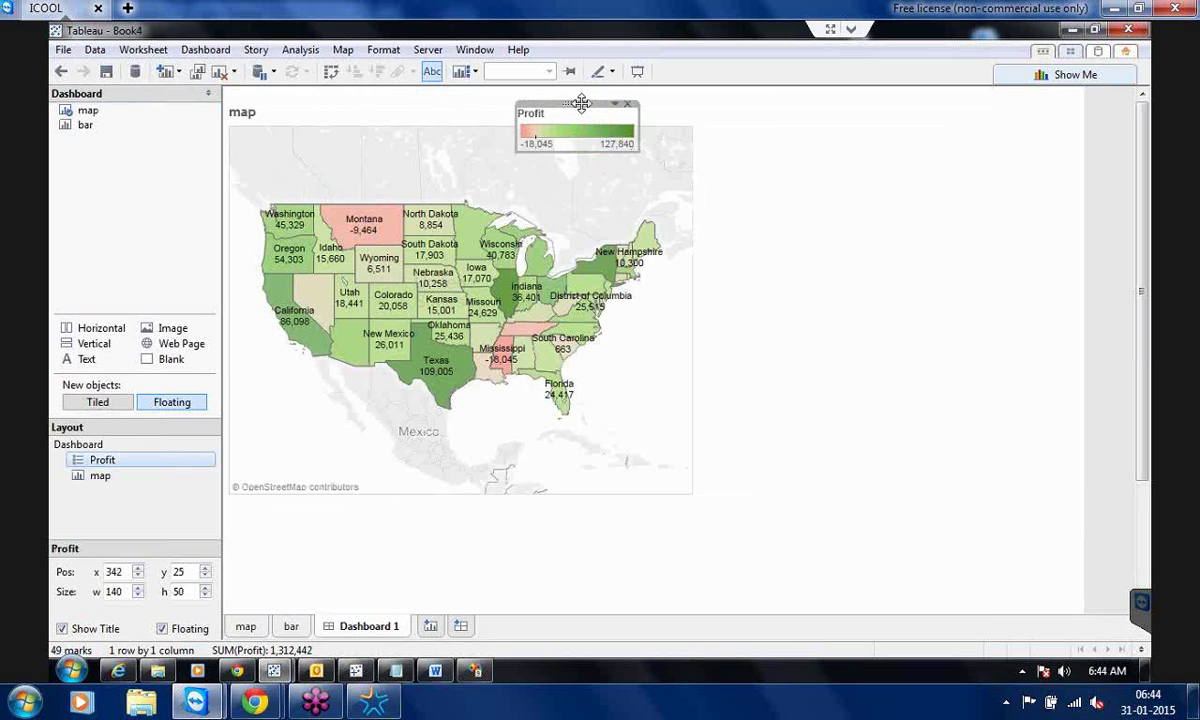
drag(550, 105, 626, 134)
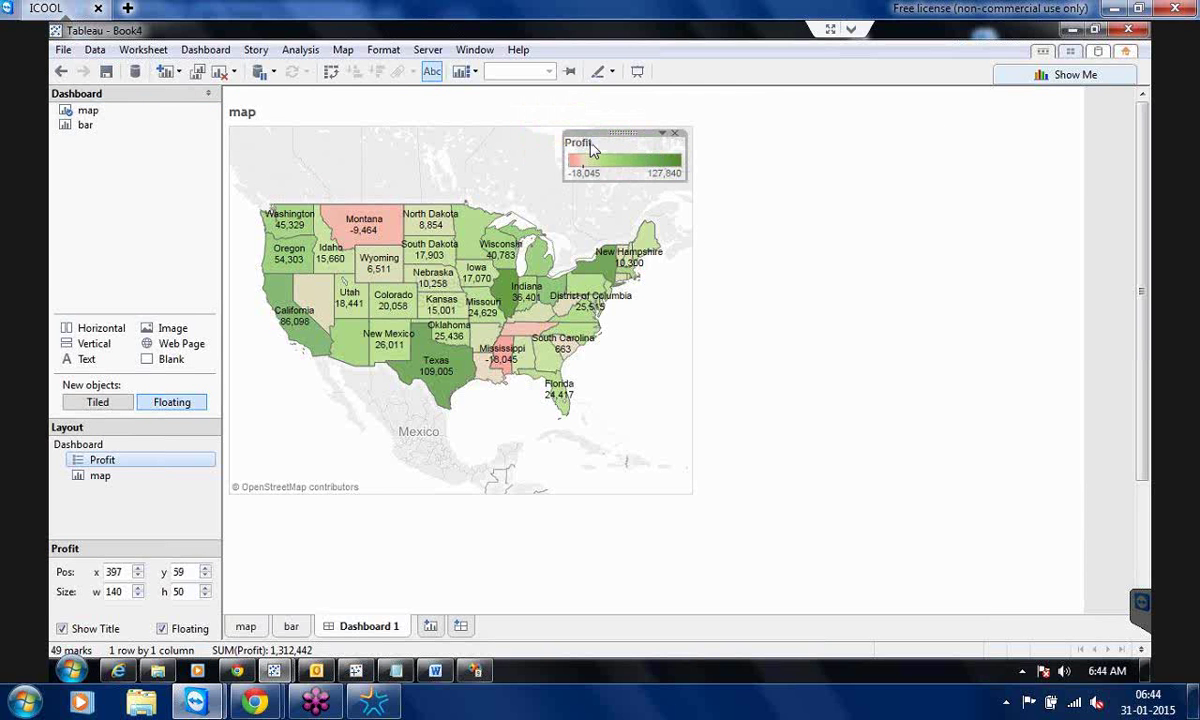
right_click(591, 147)
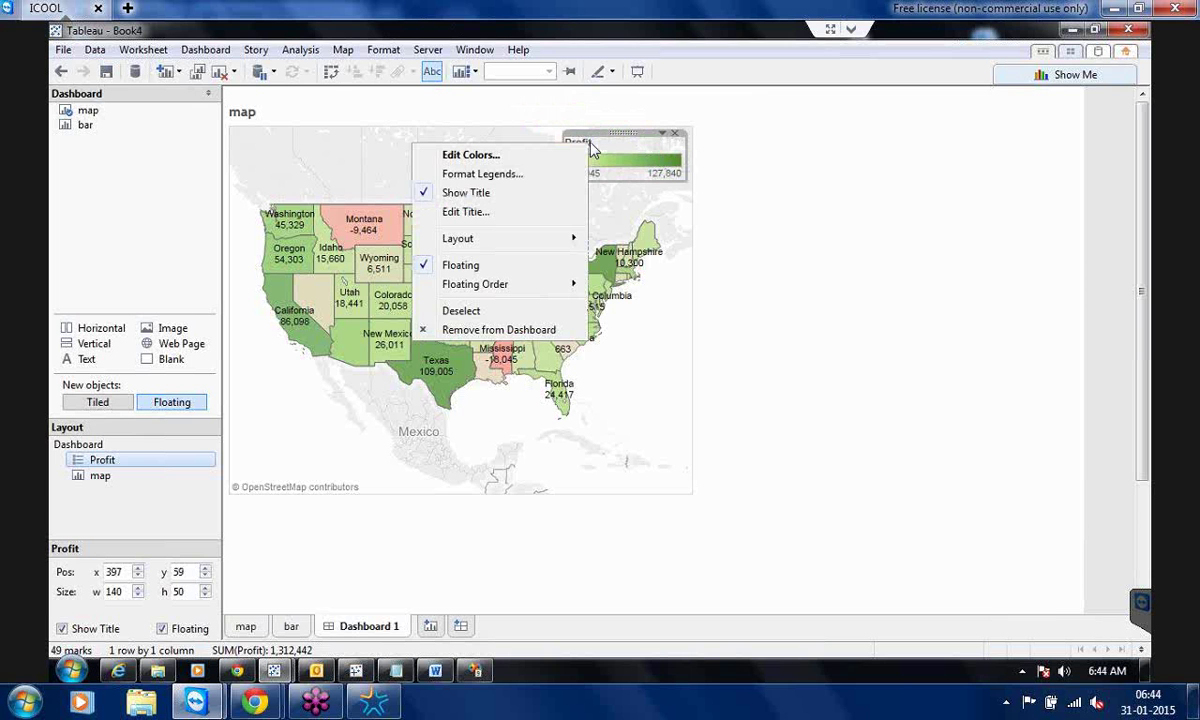
click(466, 195)
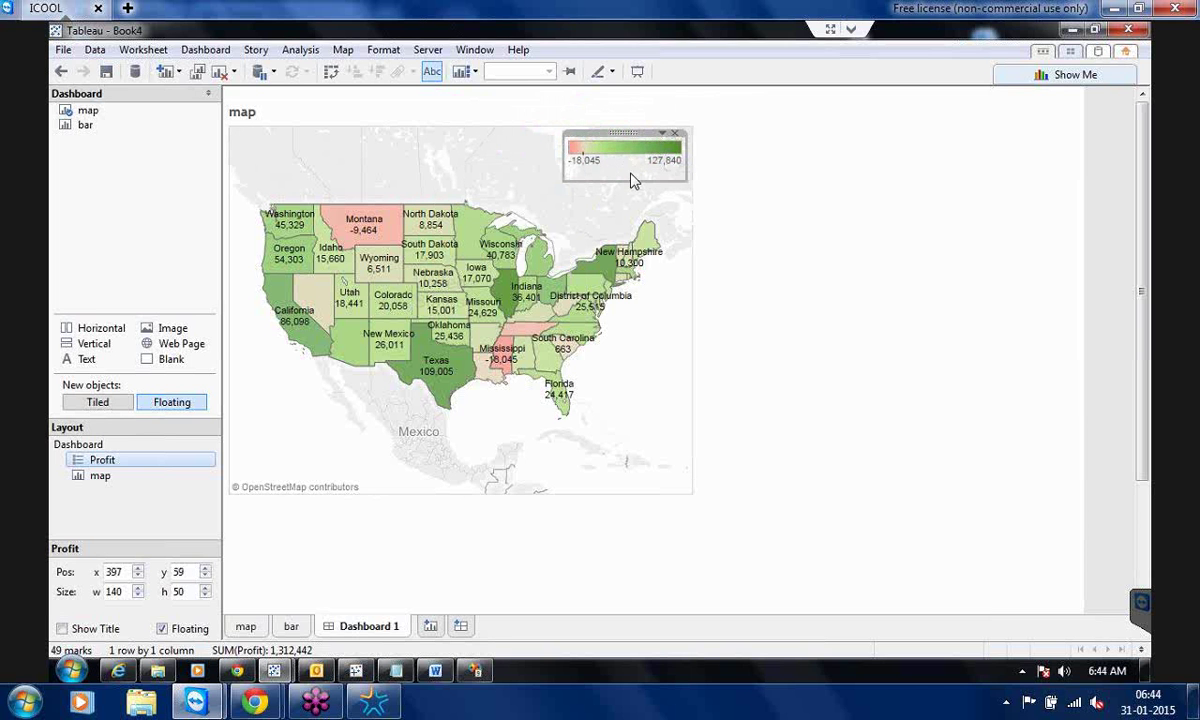
- Place the bar sheet on the dashboard beside the map's right edge as a floating object
click(86, 131)
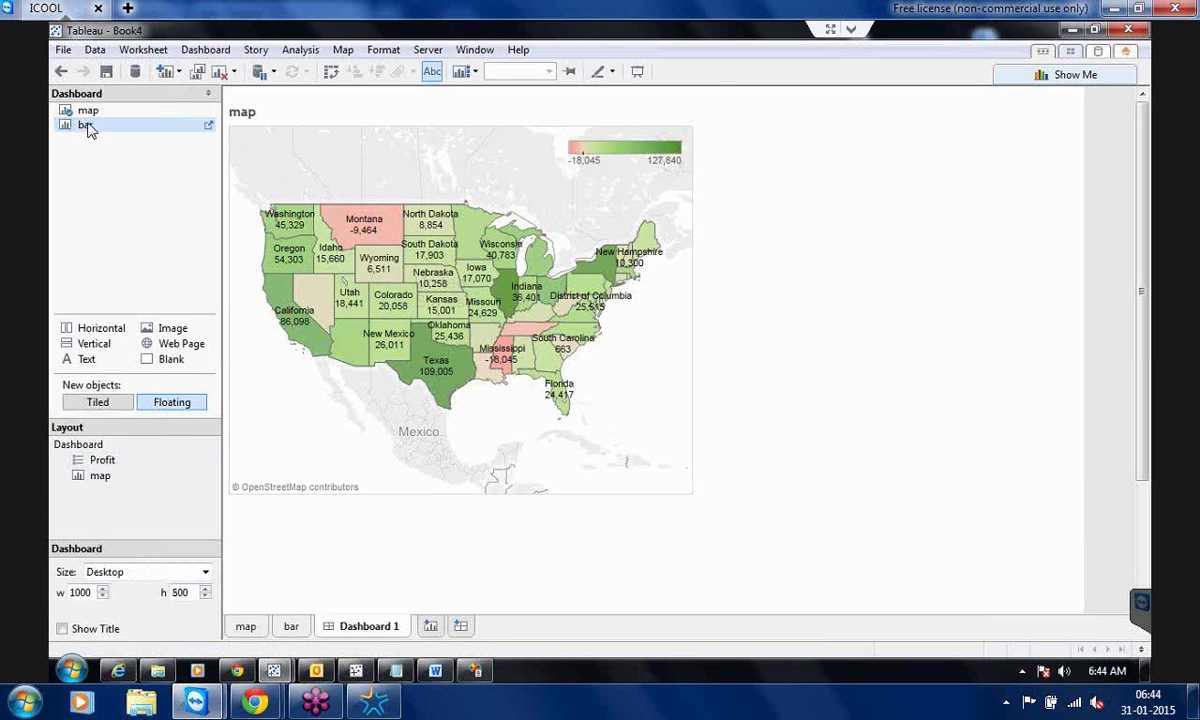
drag(88, 127, 705, 133)
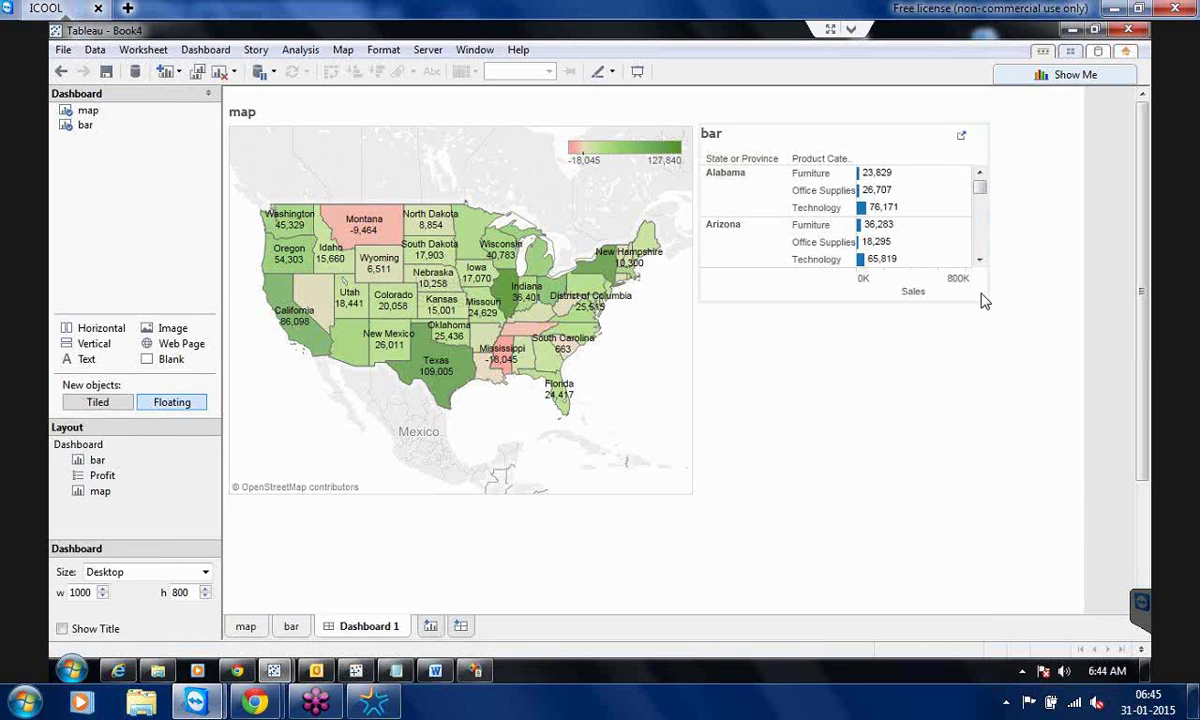
- Enlarge the bar sheet to about 439 by 545 on the dashboard and hide its title
click(985, 301)
drag(985, 301, 1056, 501)
drag(1068, 557, 1078, 595)
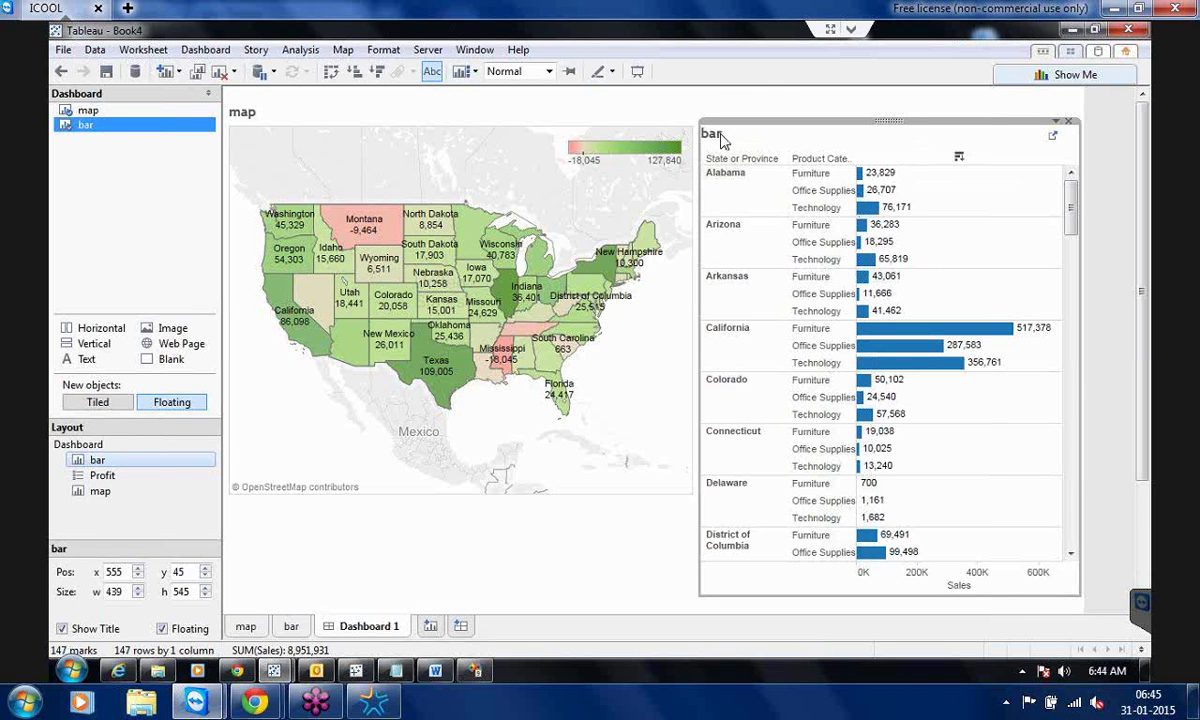
click(1056, 132)
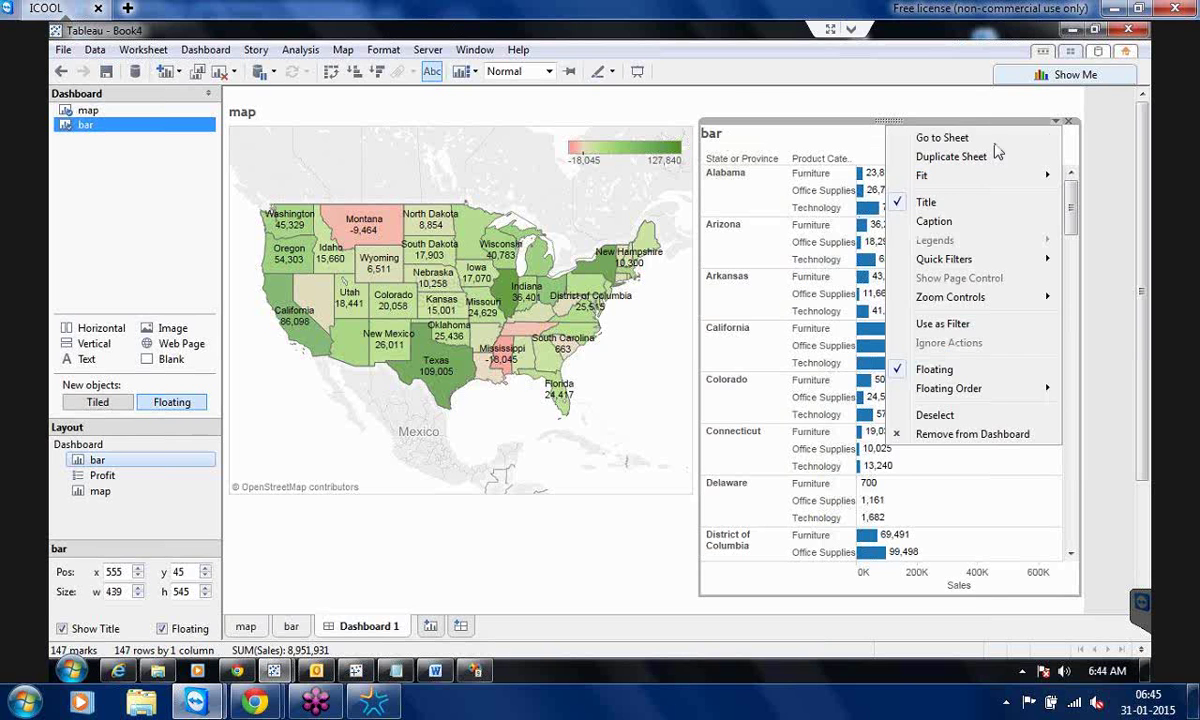
click(930, 203)
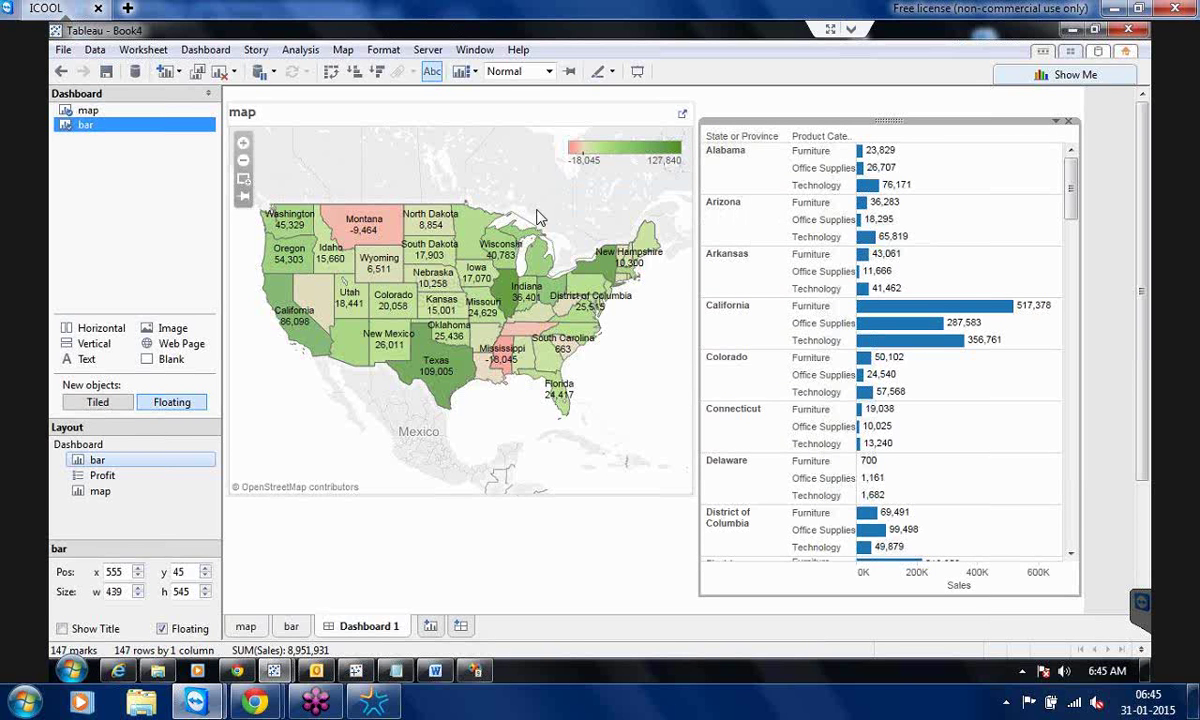
- Select Montana on the map and clear the selection, and set the map sheet to be used as a filter
click(363, 222)
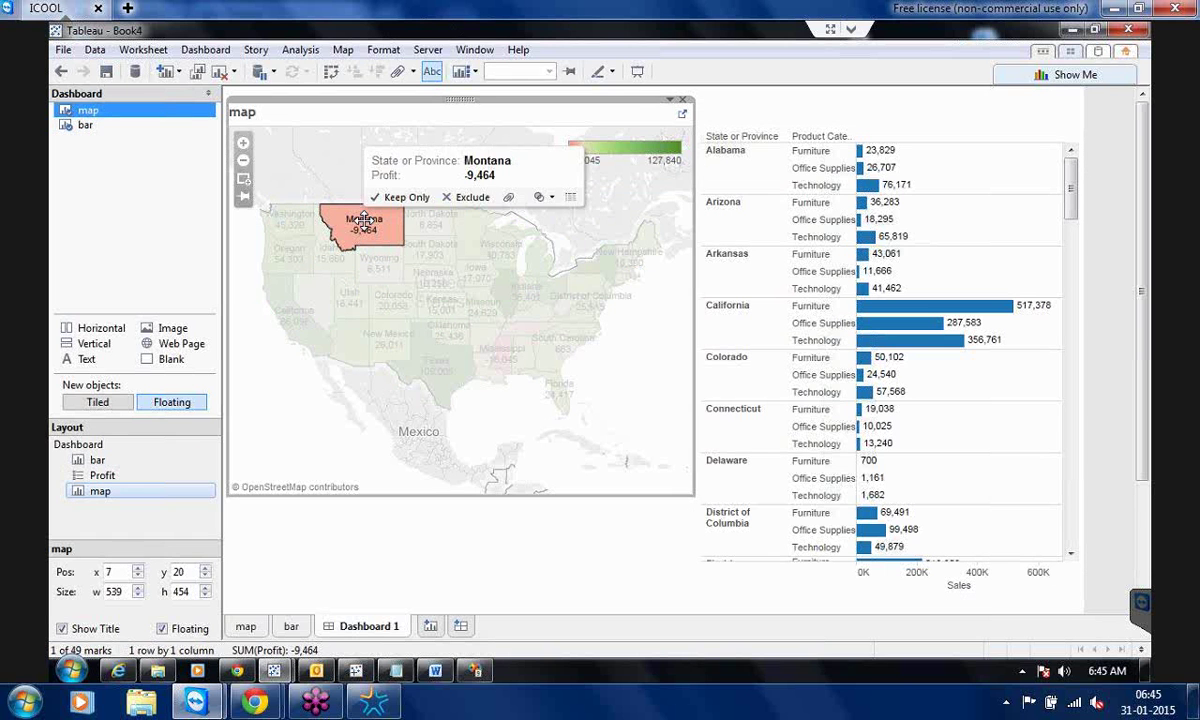
click(284, 361)
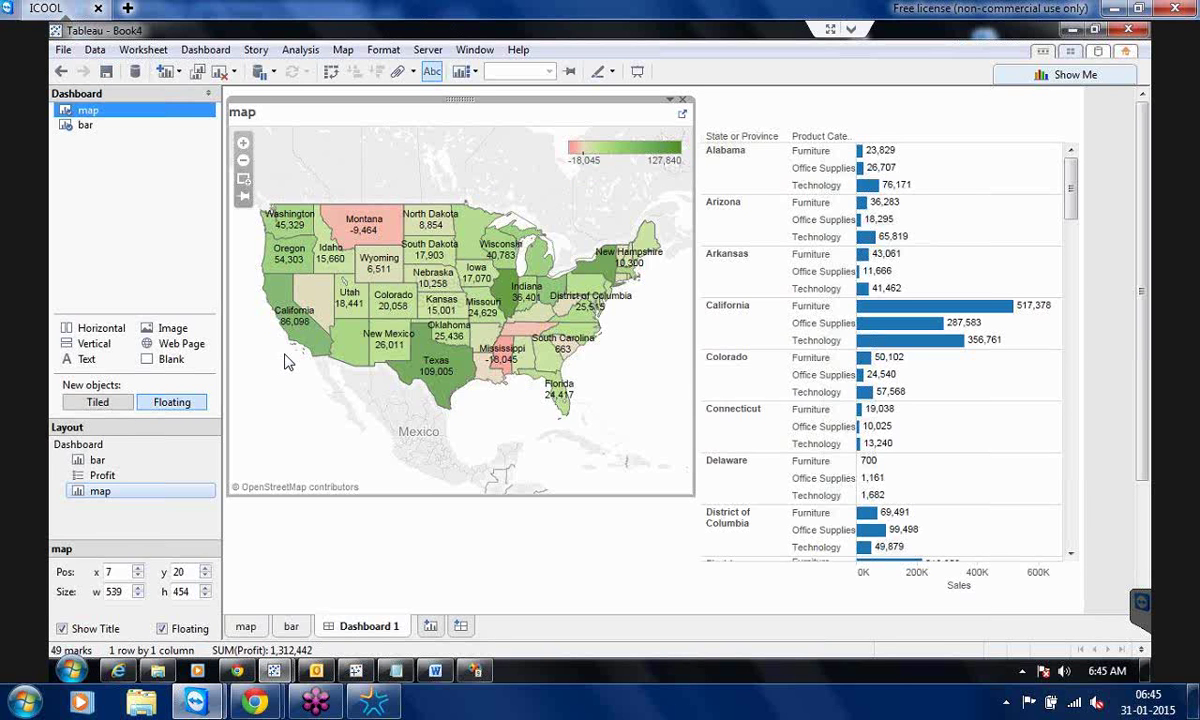
click(670, 104)
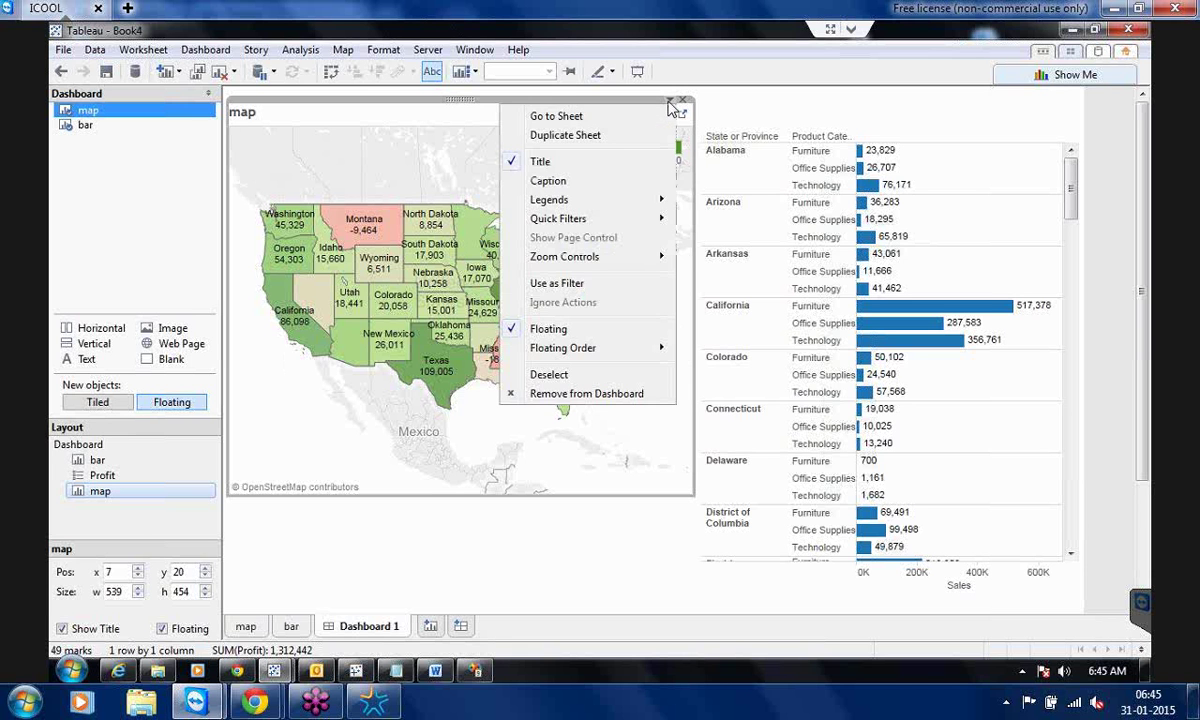
click(557, 284)
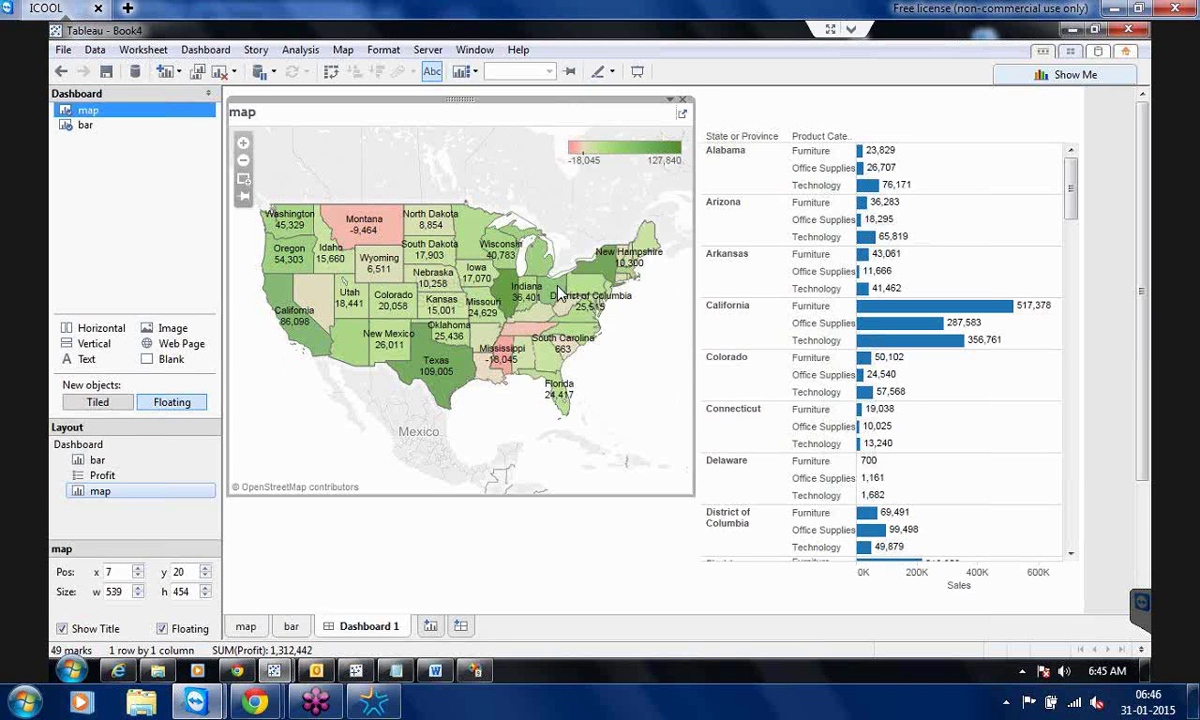
- Test the map filter by selecting California, Montana, Kentucky and Texas together, and a block of eastern states separately, clearing each selection
click(294, 327)
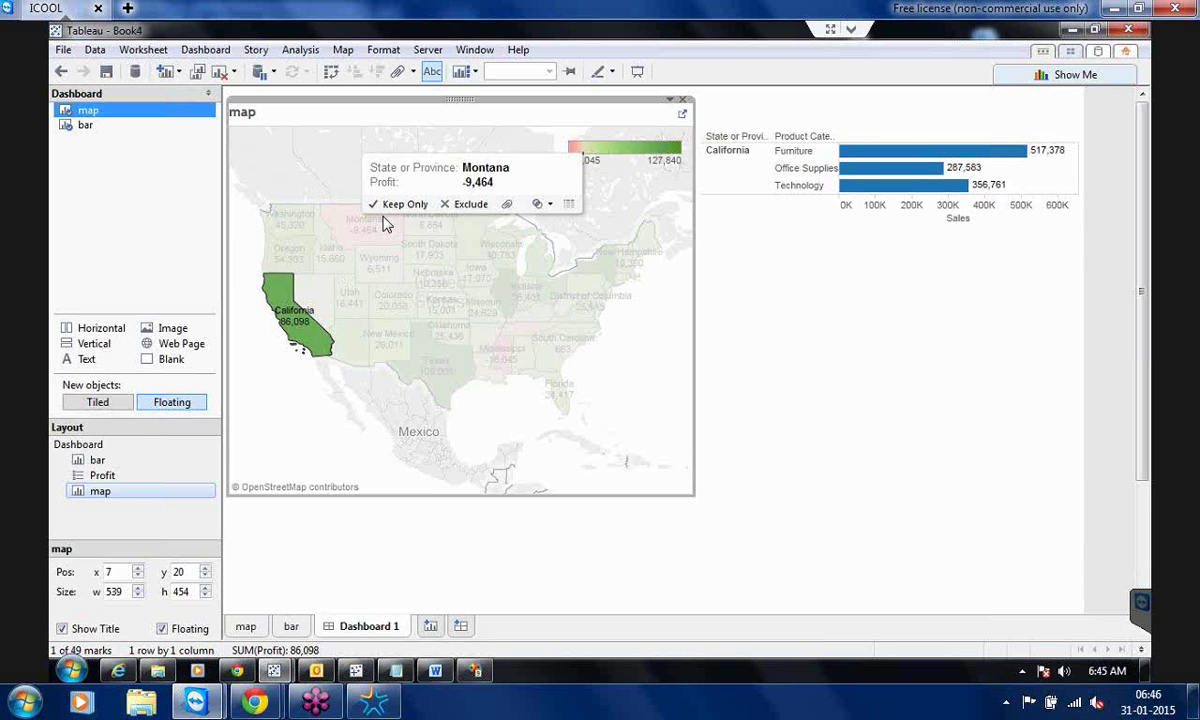
ctrl+click(363, 235)
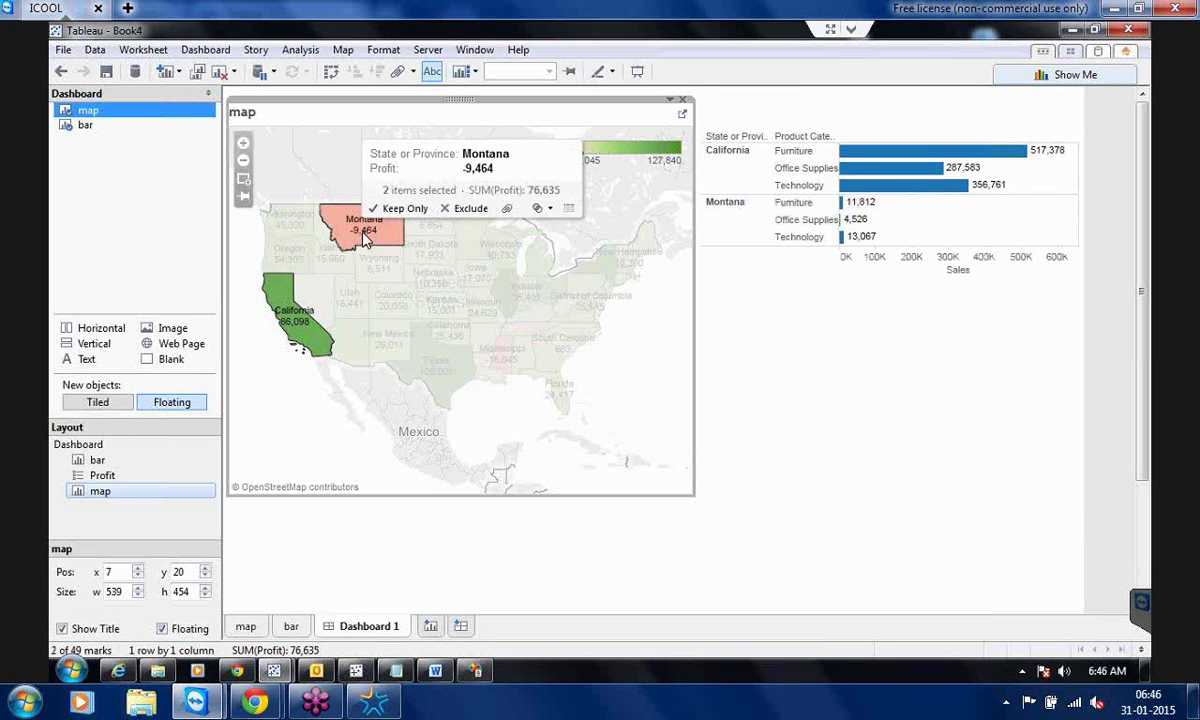
ctrl+click(548, 320)
ctrl+click(445, 396)
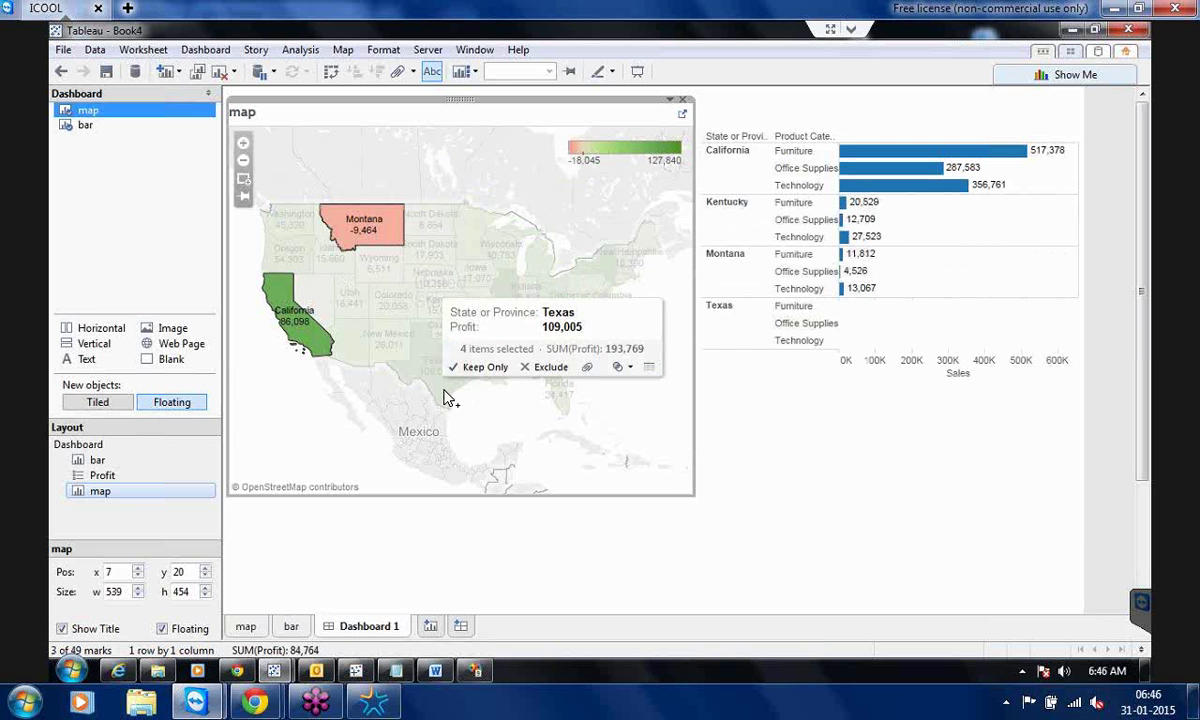
ctrl+click(641, 264)
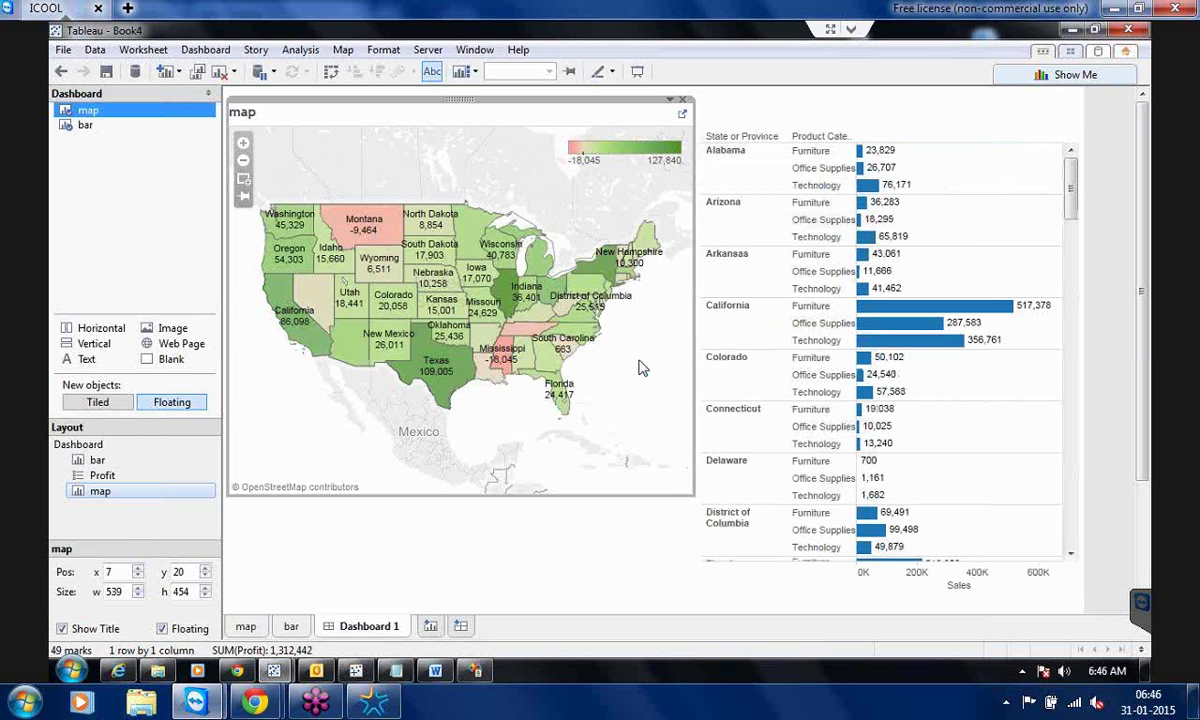
drag(637, 358, 563, 250)
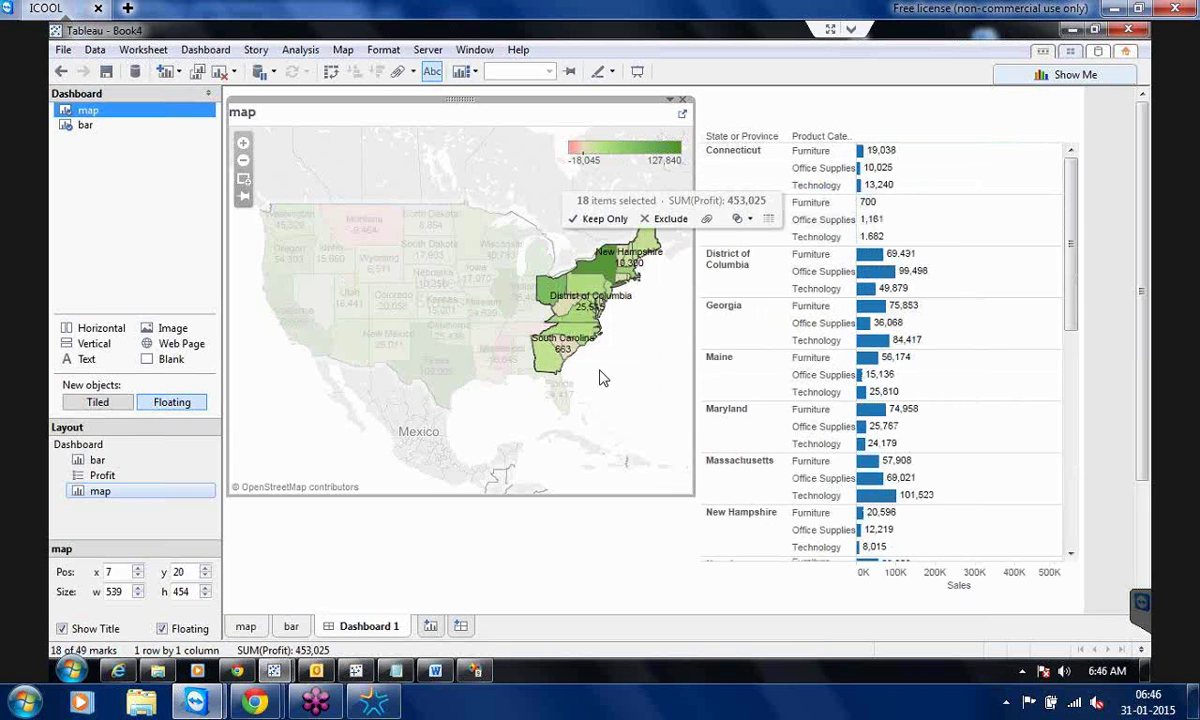
click(650, 380)
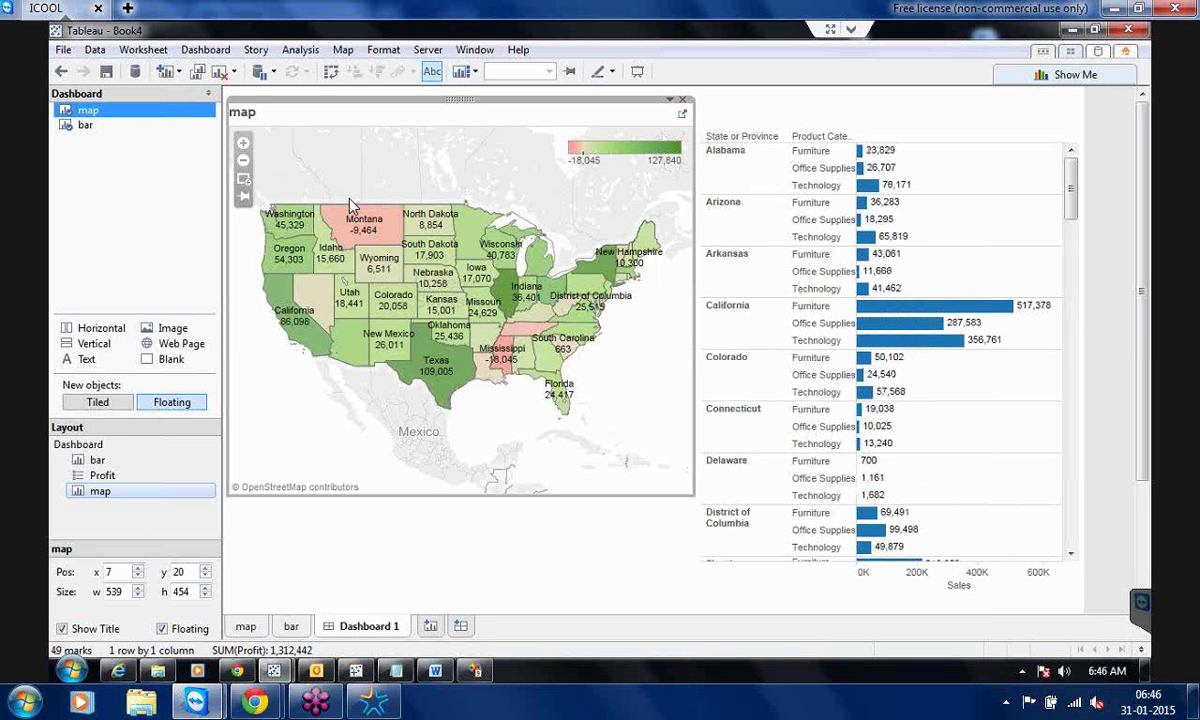
click(422, 52)
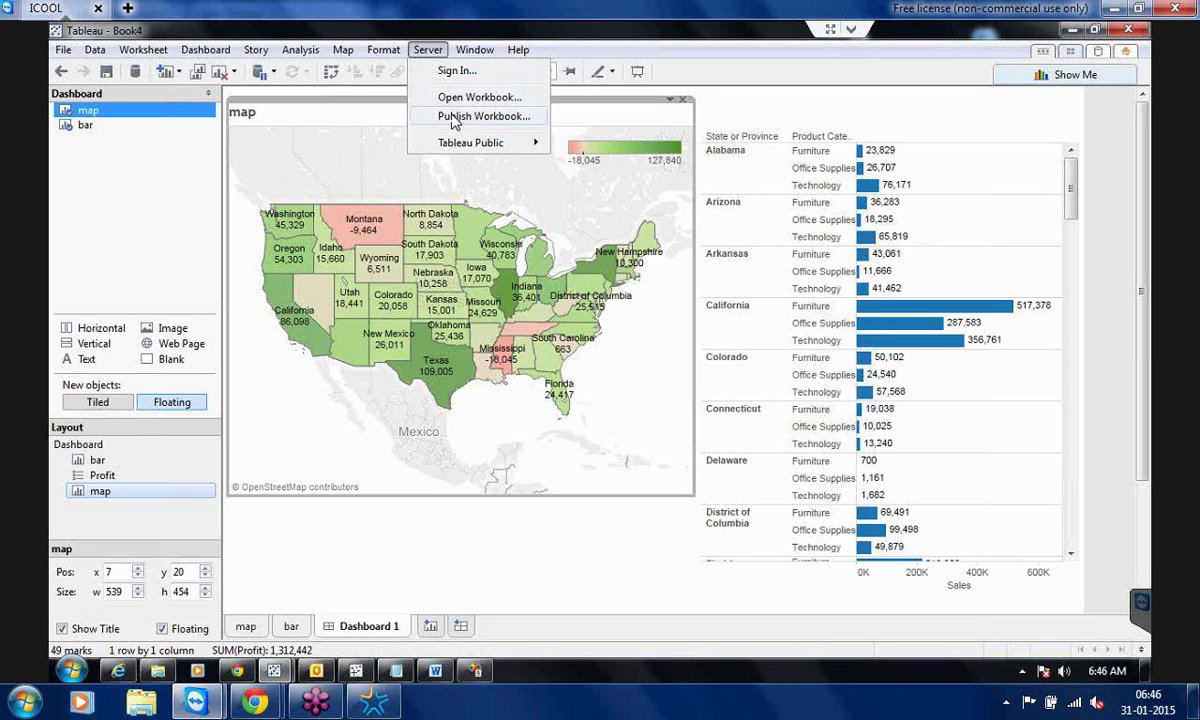
click(383, 553)
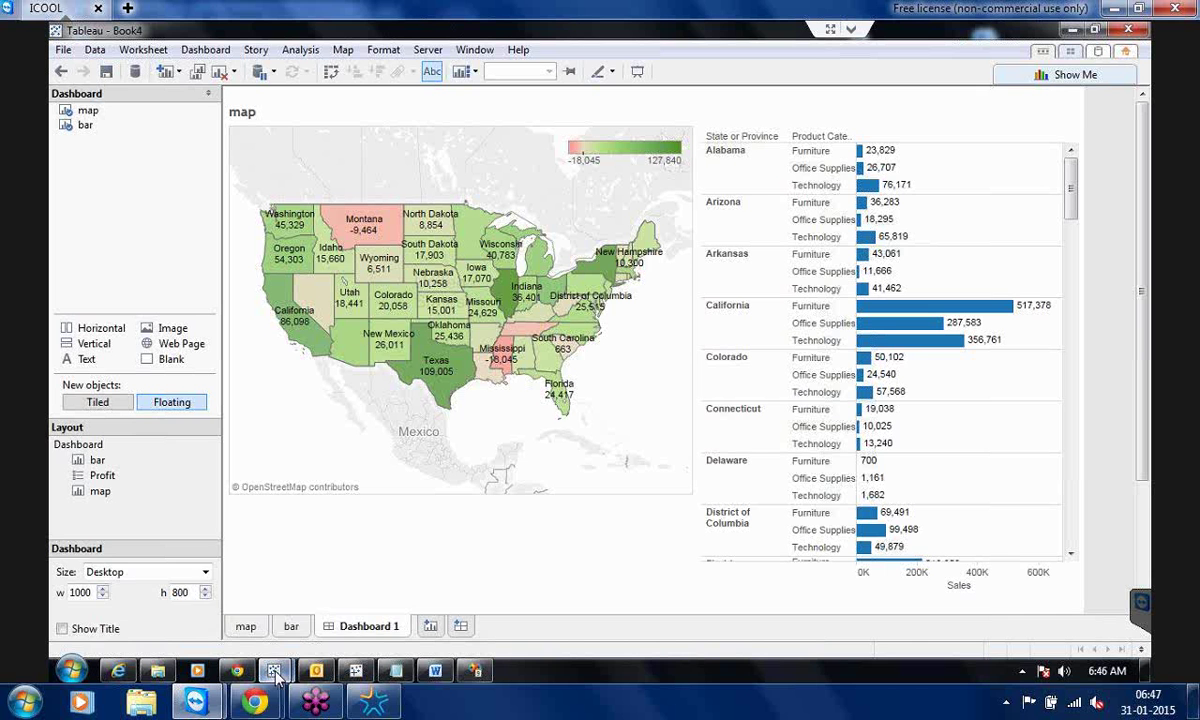
- Switch to the Tableau Demo presentation in Chrome and advance from the Sample Demo slide to the Books and help docs slide
mouse_move(257, 705)
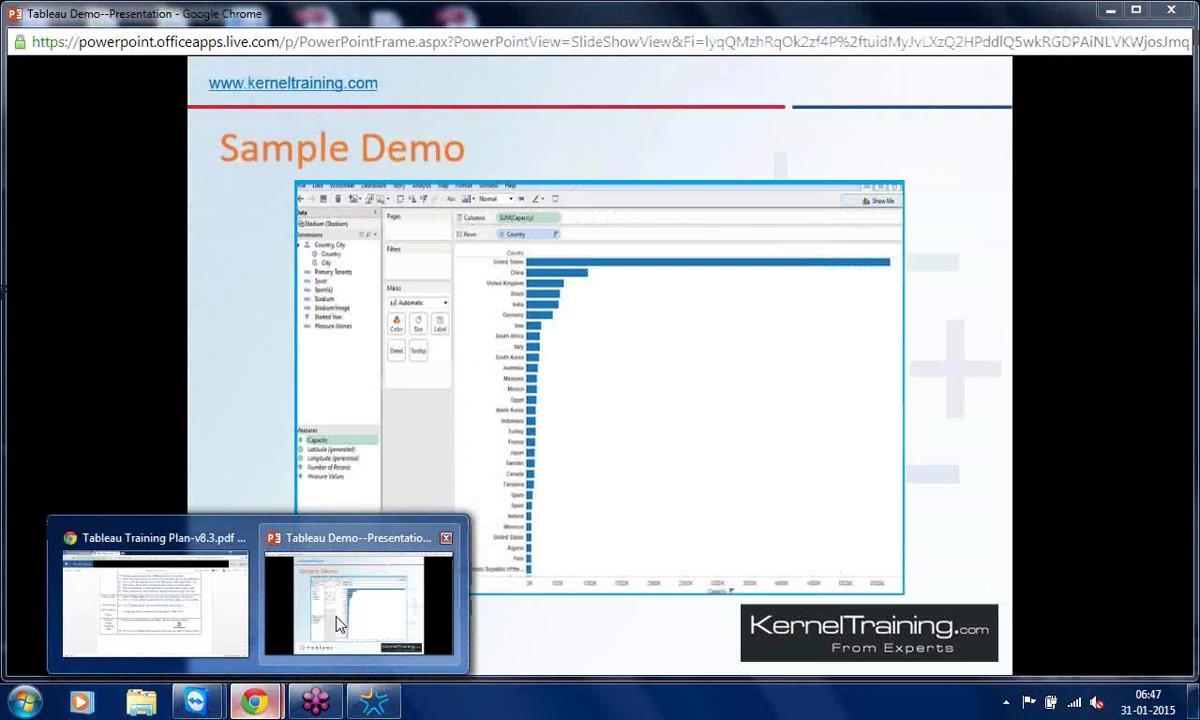
click(338, 624)
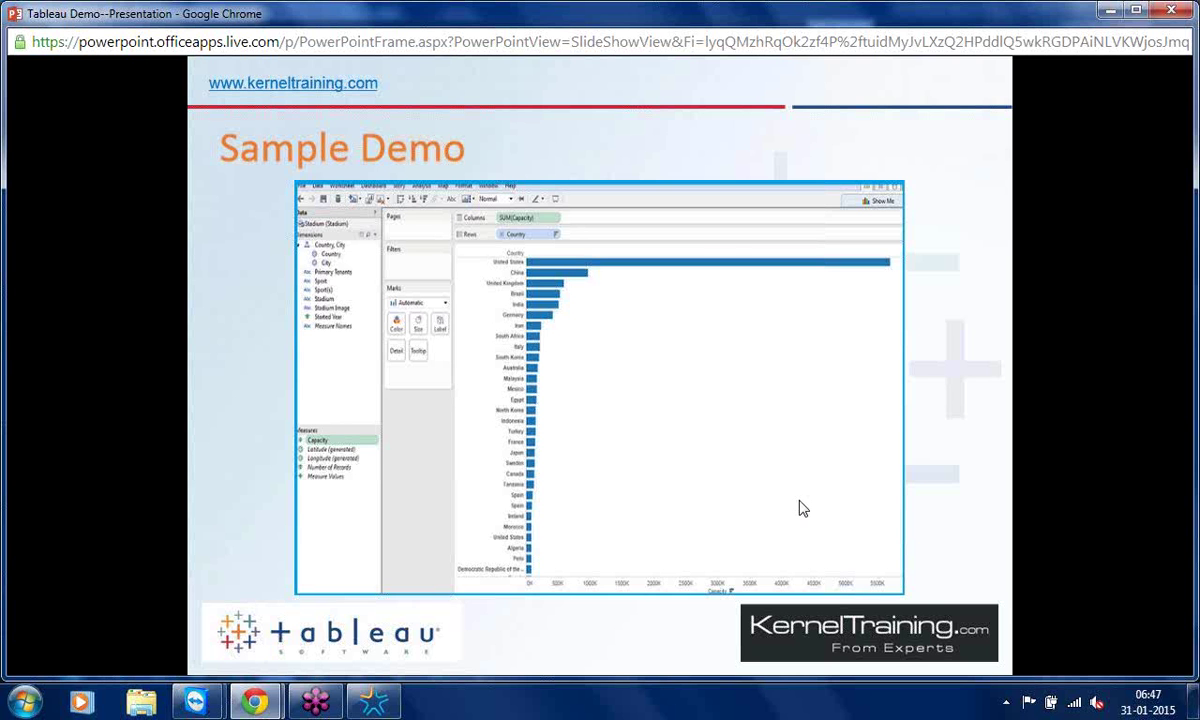
key(Right)
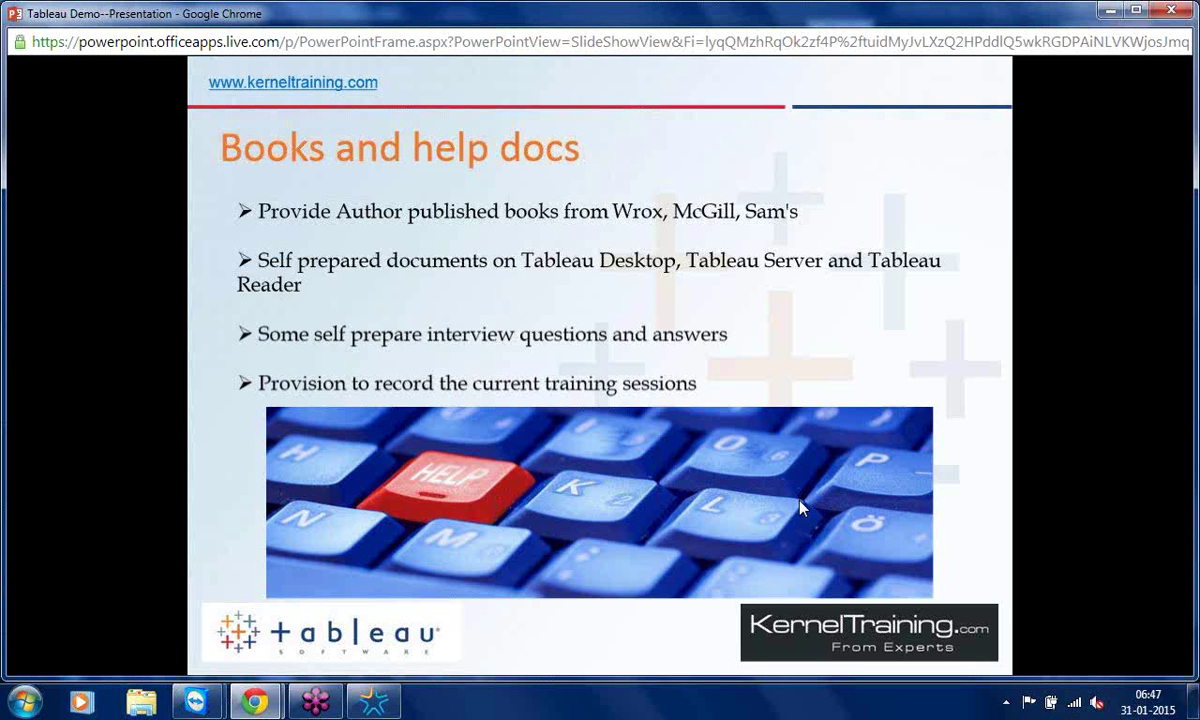